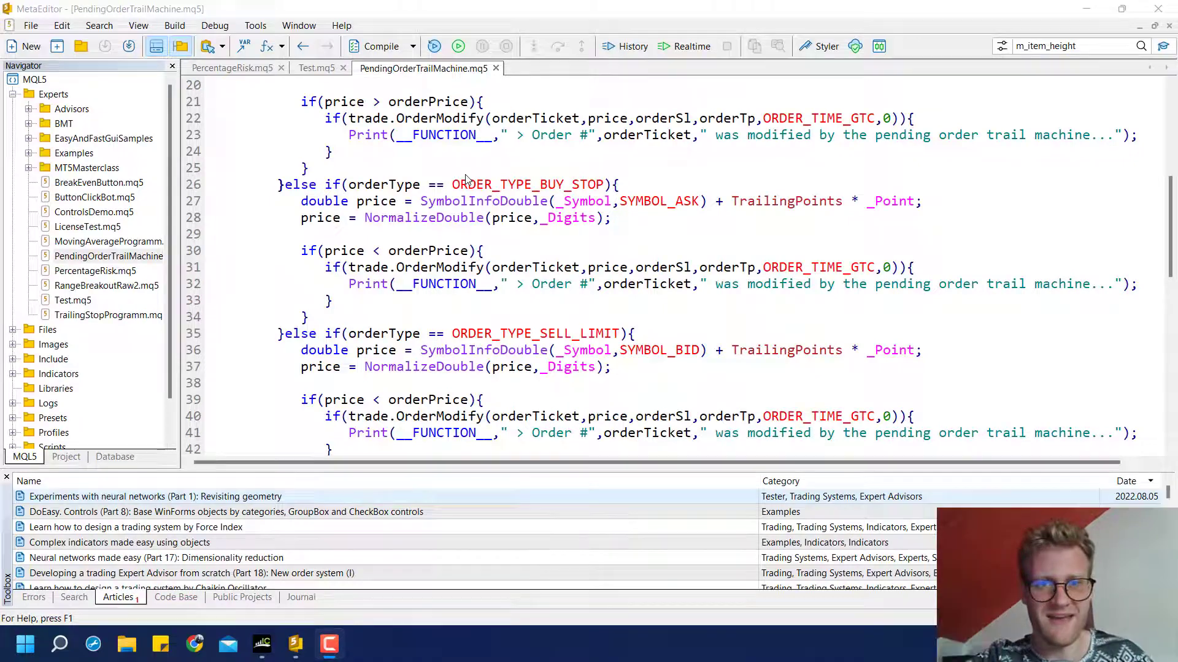
# Switch to MetaTrader 5 and attach the PendingOrderTrailMachine expert to the AUDCAD M15 chart with TrailingPoints at 100.
pyautogui.scroll(7, 466, 175)
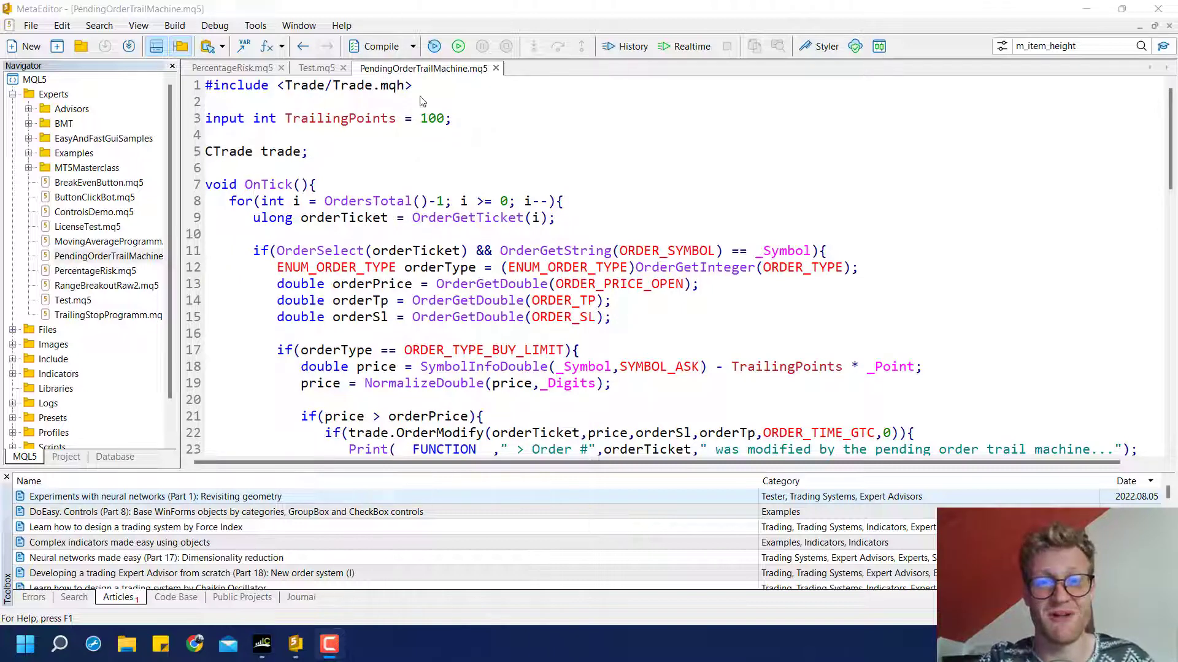
pyautogui.click(258, 654)
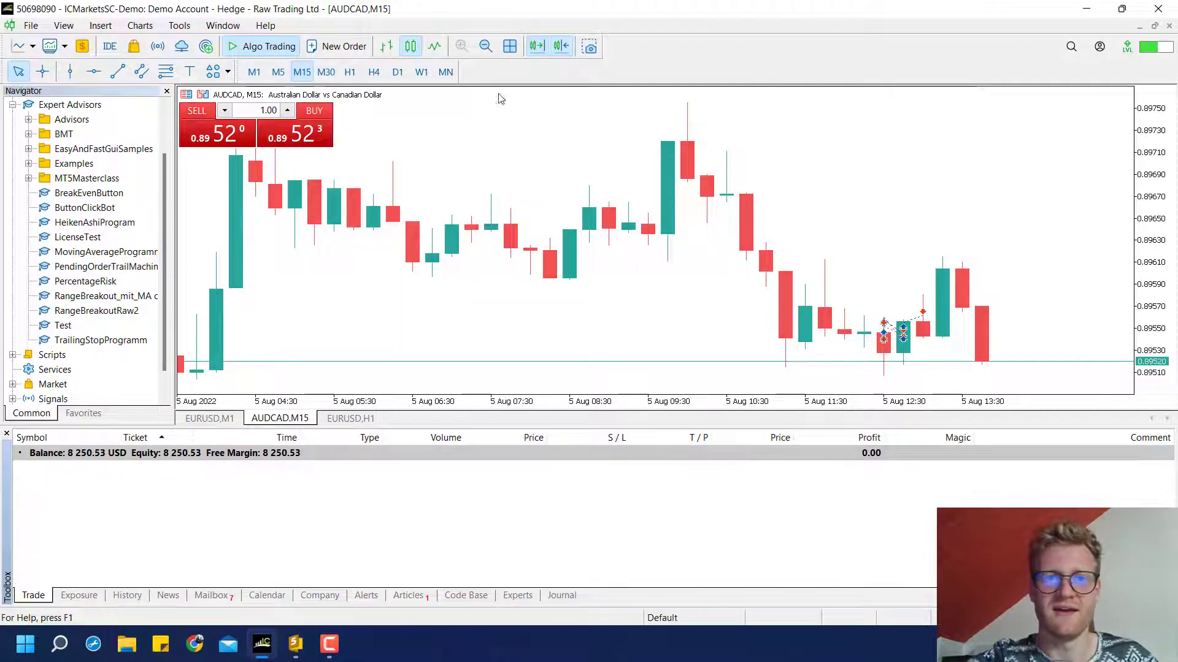
pyautogui.doubleClick(105, 267)
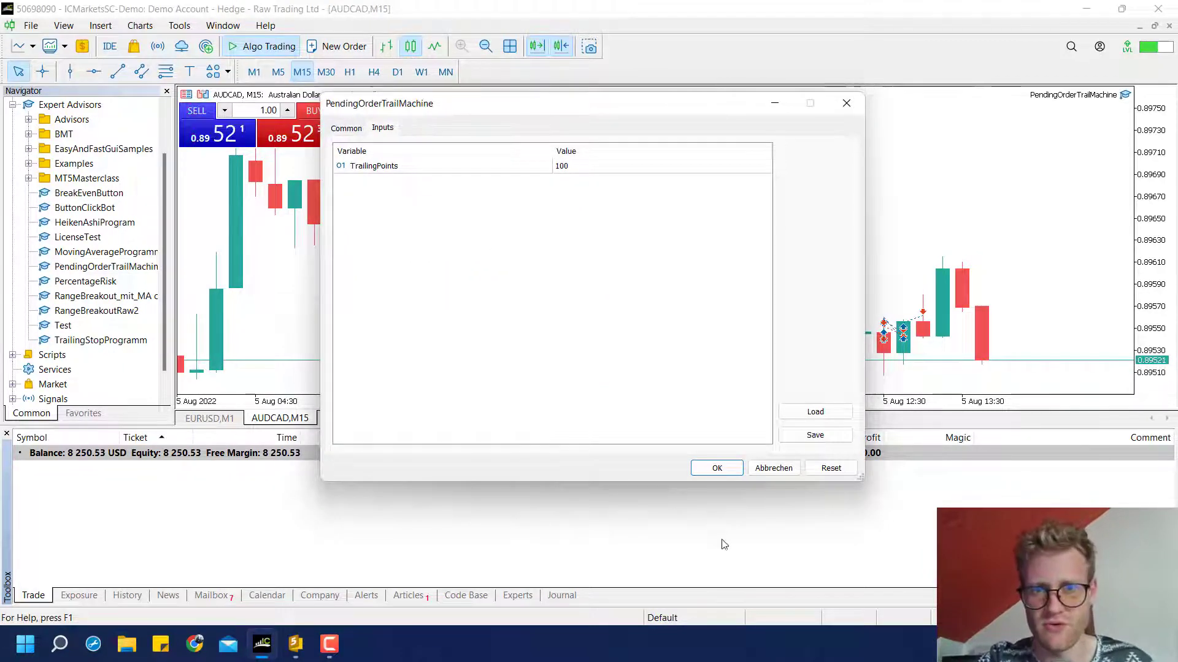
pyautogui.click(716, 468)
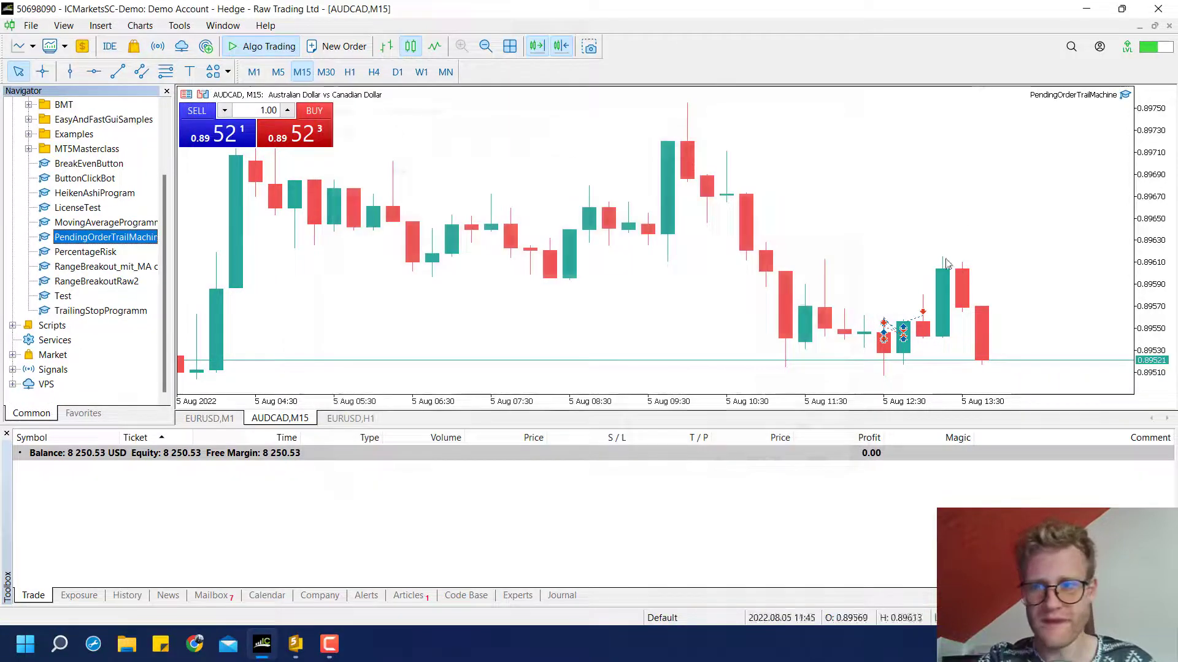
# Place a 1-lot sell limit order on the AUDCAD chart at 0.89766, above the current market price.
pyautogui.rightClick(882, 143)
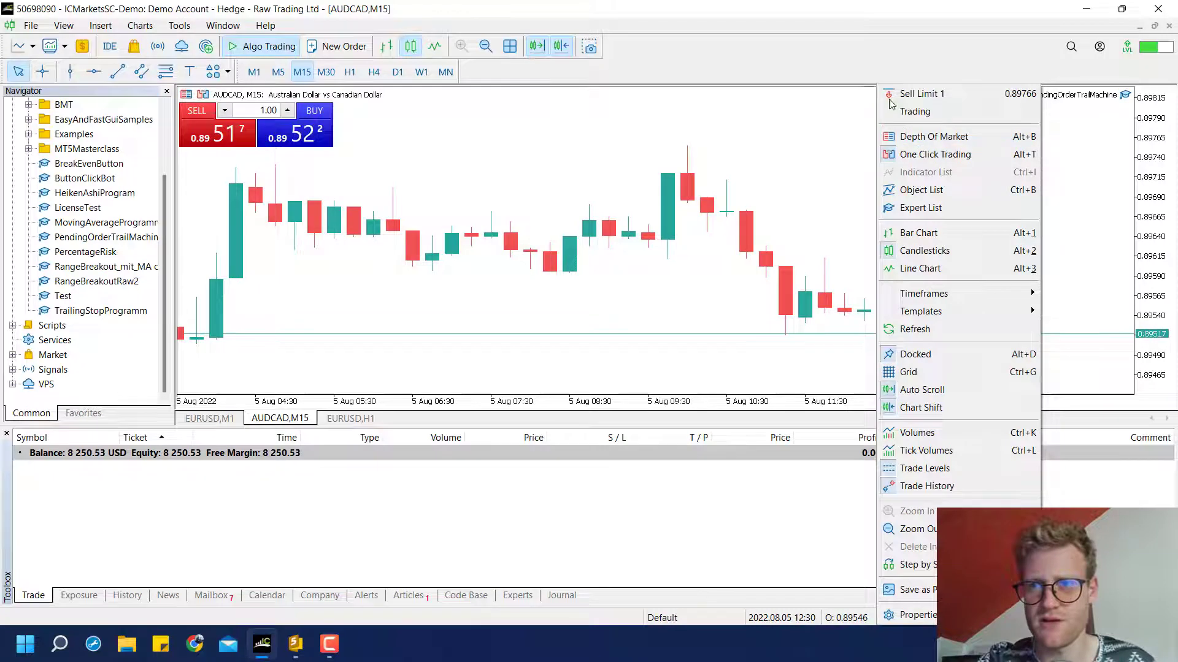
pyautogui.click(918, 94)
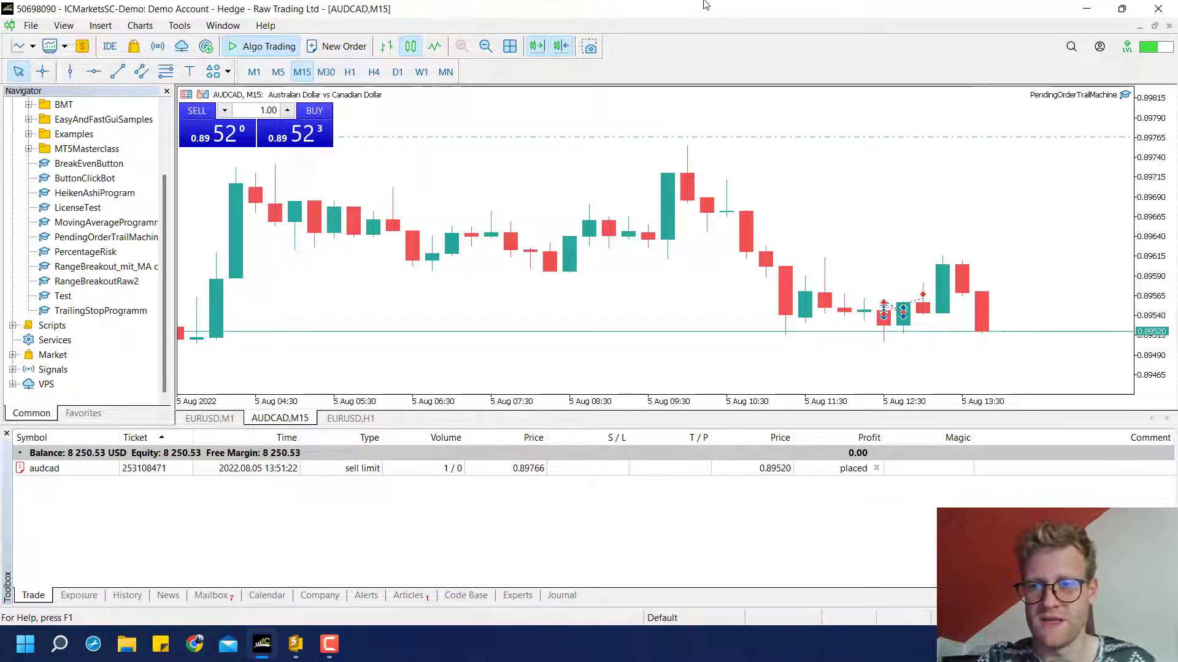
# Measure the distance in points from the current AUDCAD price up to the sell limit line.
pyautogui.middleClick(1001, 296)
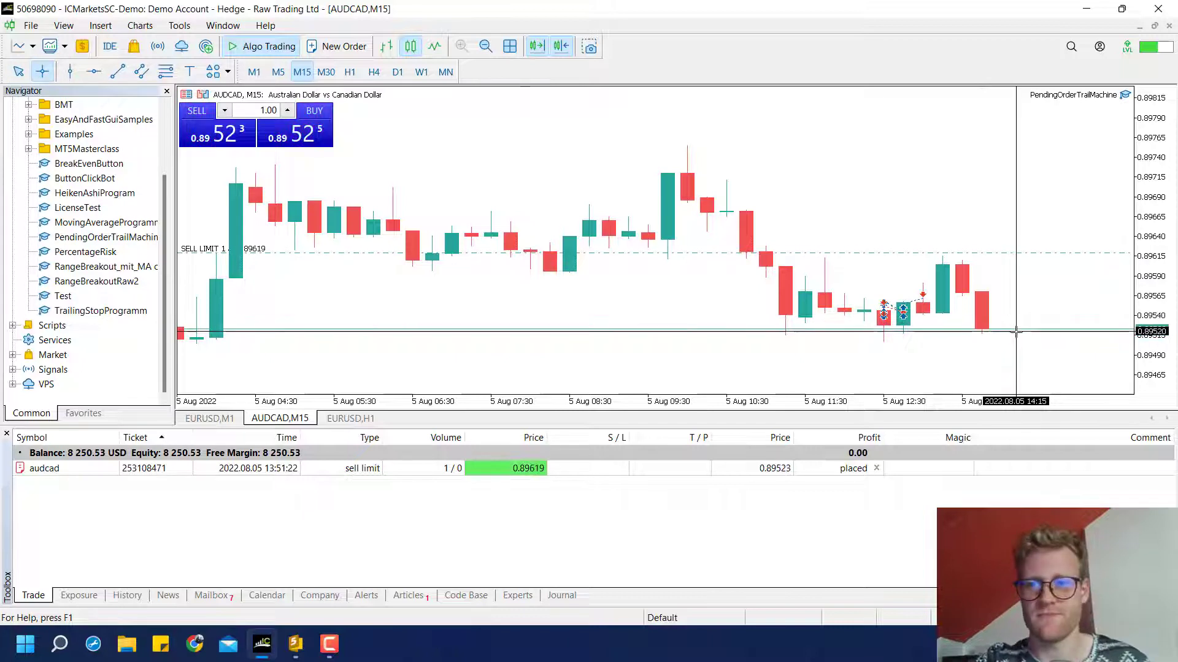
pyautogui.moveTo(1015, 330); pyautogui.dragTo(1008, 252)
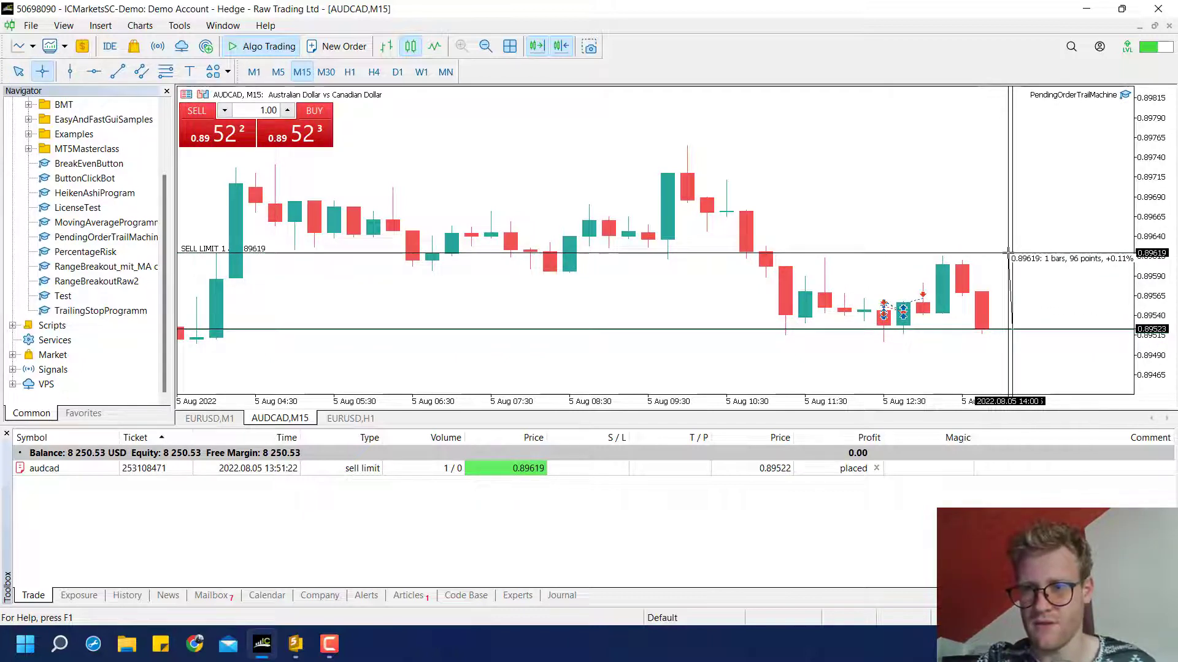
pyautogui.press('Escape')
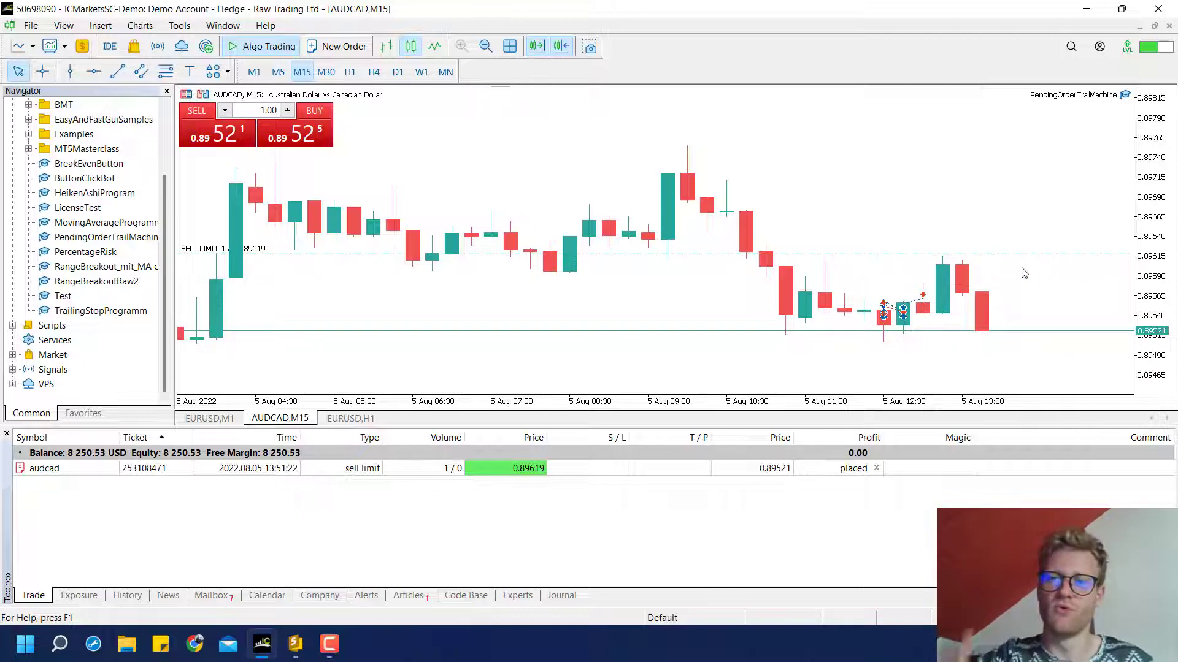
# Move the sell limit order line up to 0.89657 on the chart to test the trailing.
pyautogui.moveTo(865, 253); pyautogui.dragTo(879, 222)
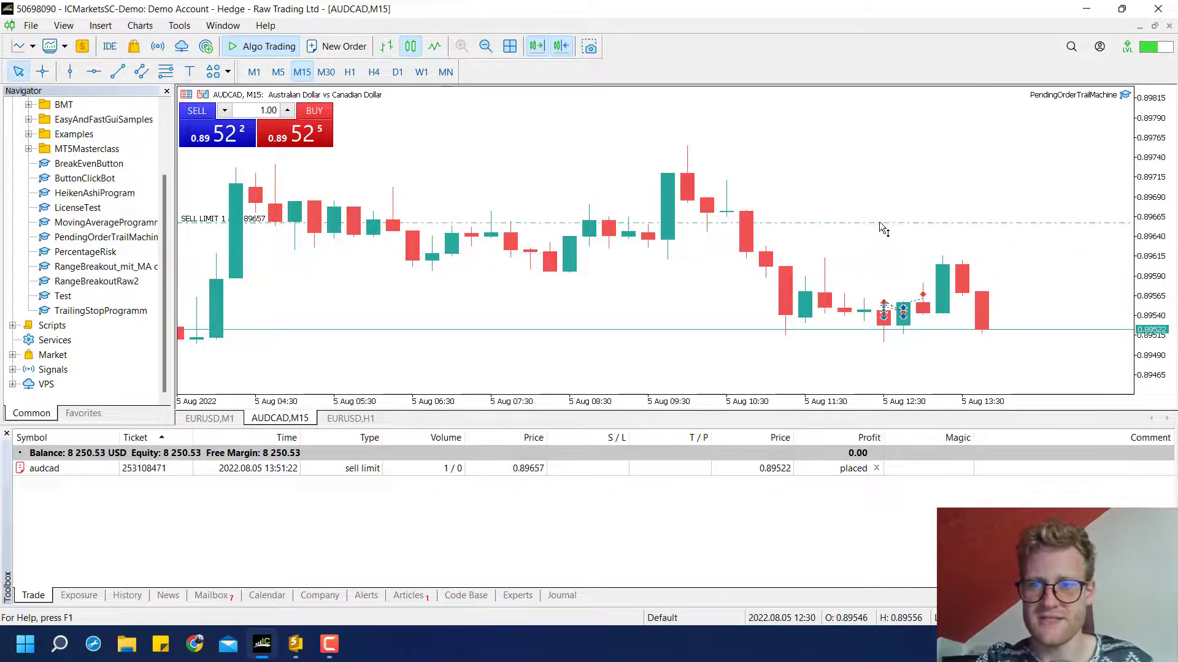
pyautogui.rightClick(896, 231)
pyautogui.press('Escape')
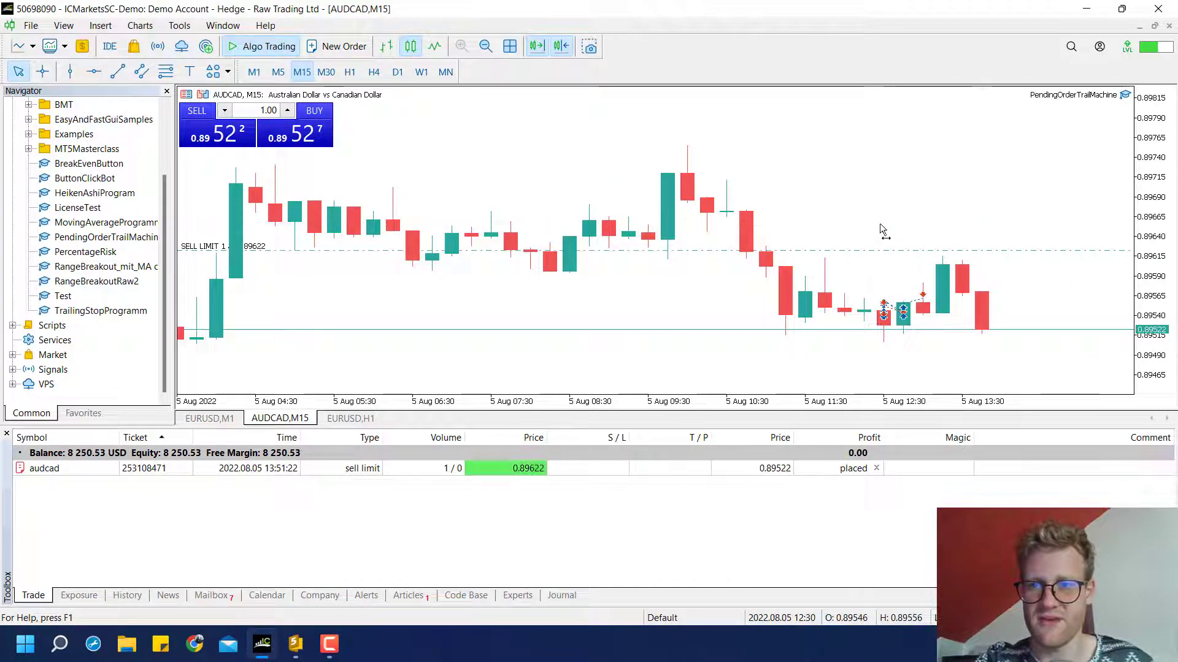
# Try to modify the pending sell limit order with a stop loss of 0.89636 and a take profit of 0.89605.
pyautogui.rightClick(907, 251)
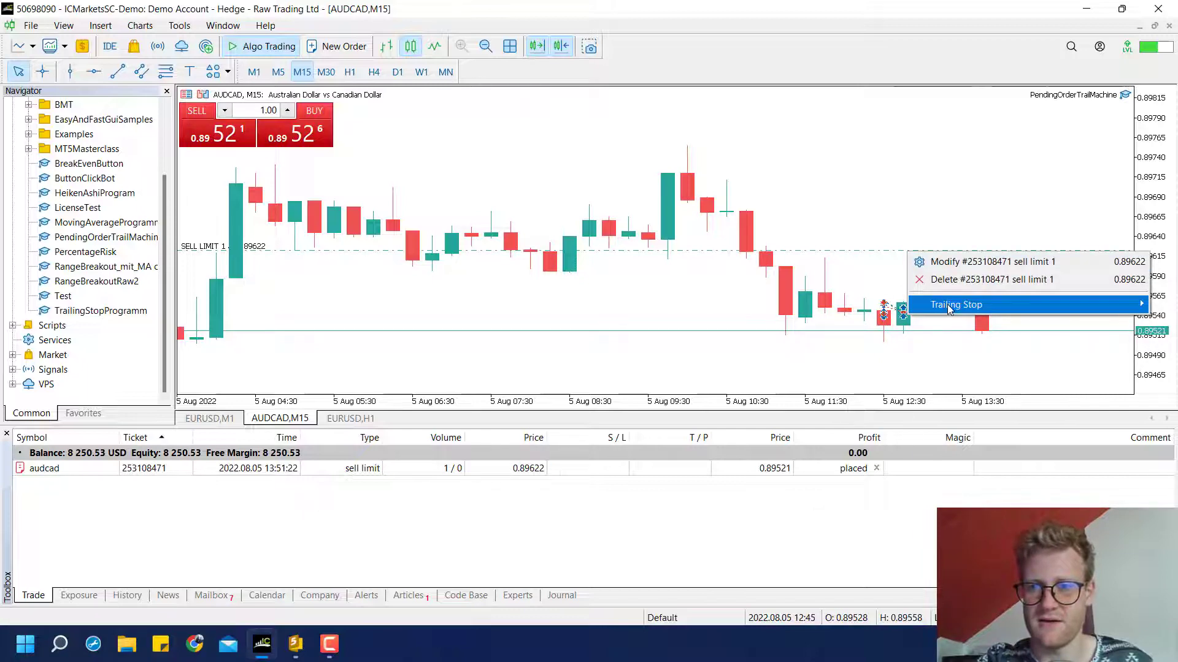
pyautogui.click(949, 263)
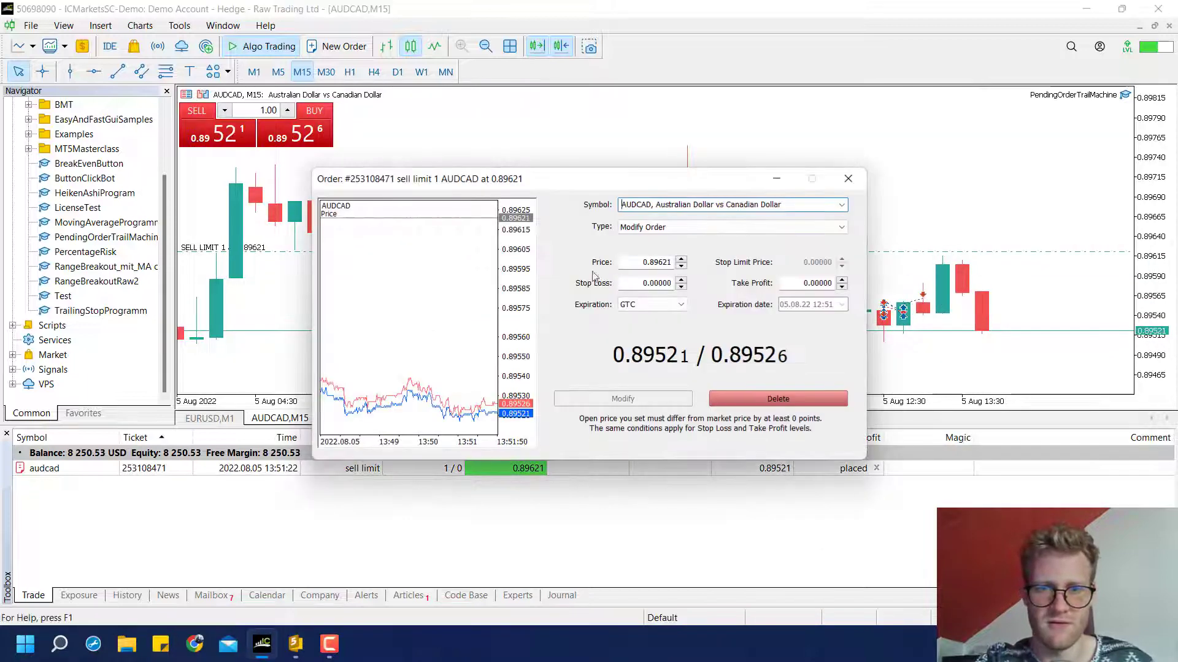
pyautogui.click(681, 279)
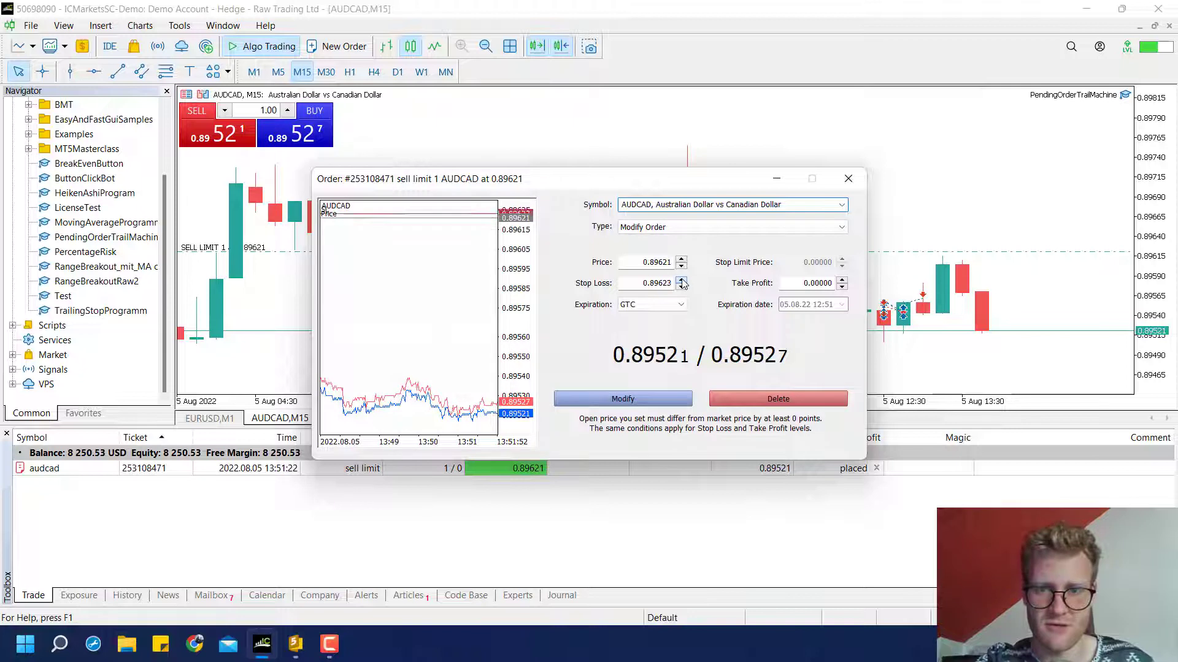
pyautogui.click(681, 279)
pyautogui.click(681, 279)
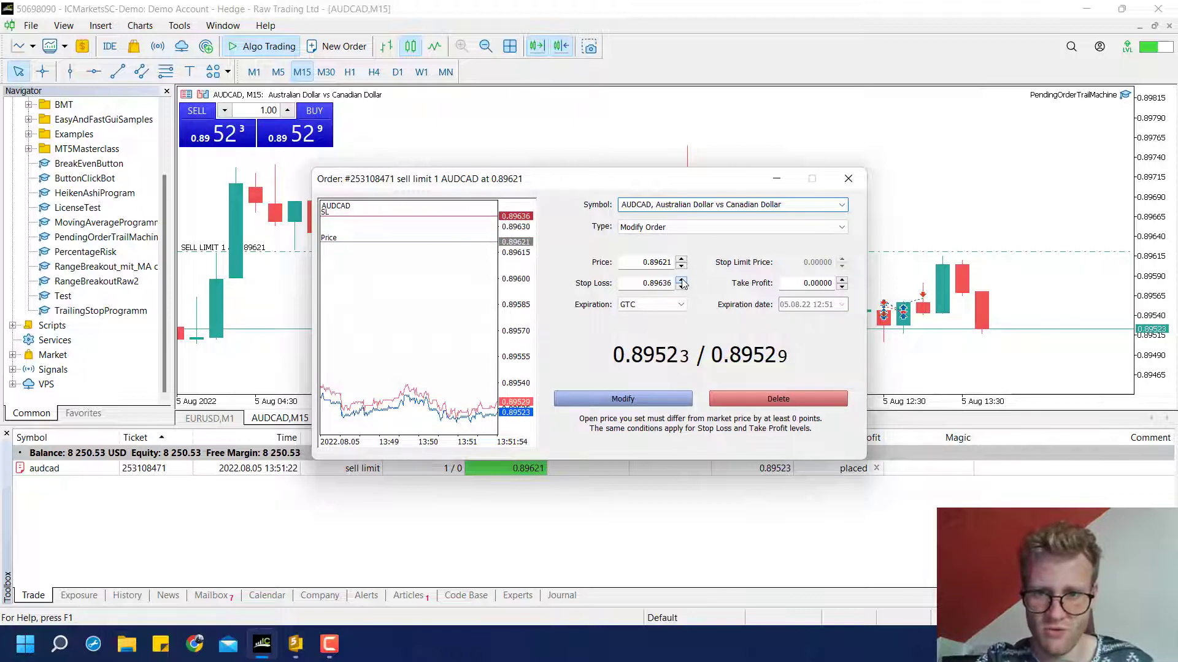
pyautogui.click(842, 287)
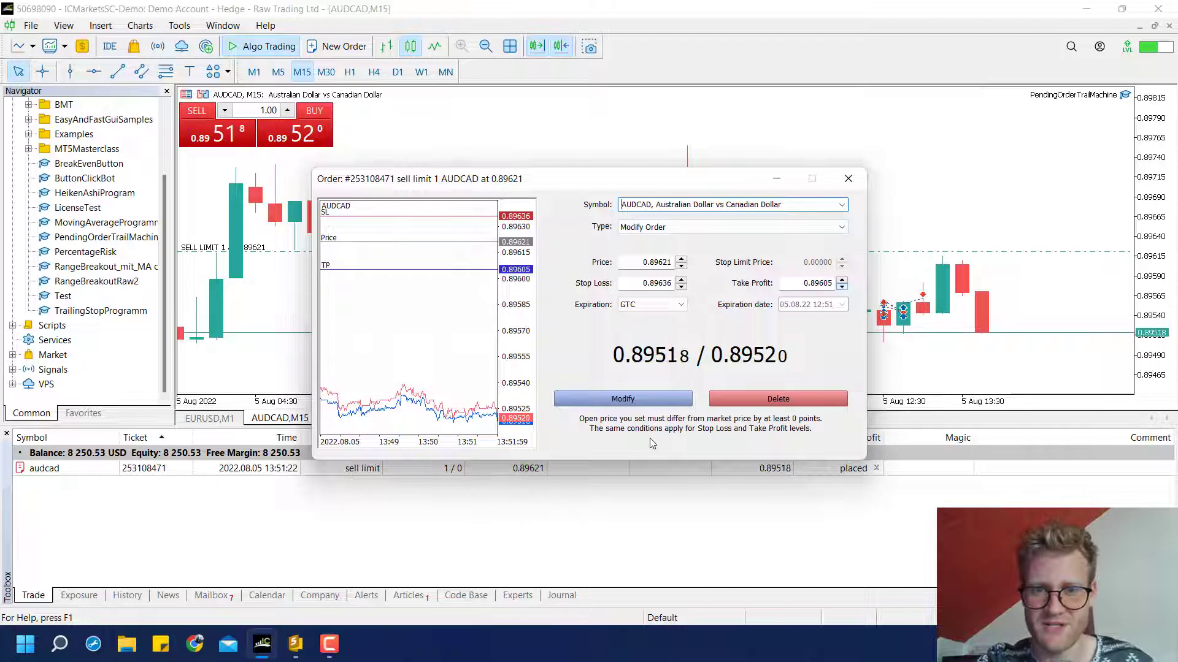
pyautogui.click(621, 397)
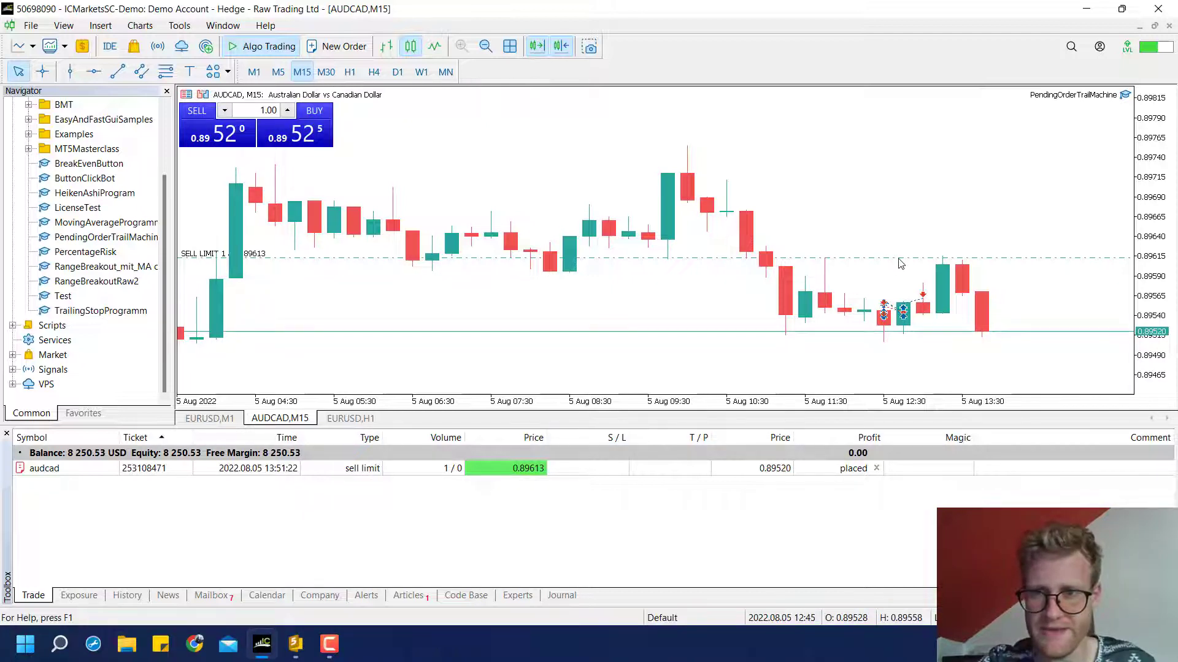
# Switch to MetaEditor and examine how the PendingOrderTrailMachine code reads orderSl and orderTp and modifies each pending order type.
pyautogui.click(295, 654)
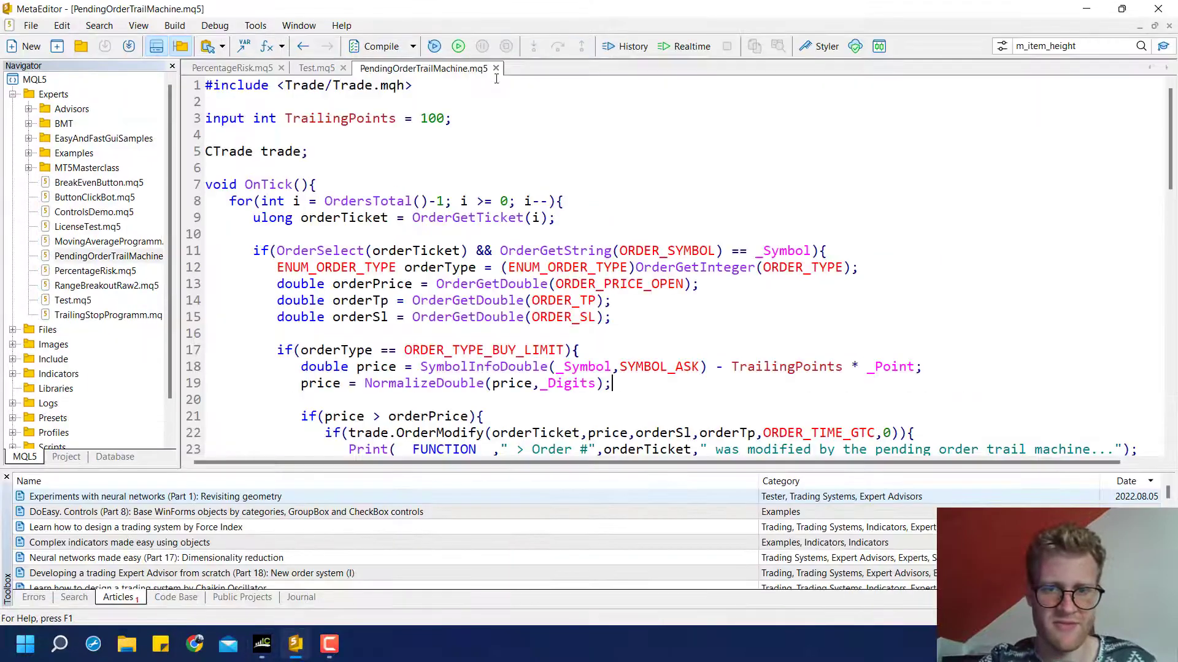
pyautogui.scroll(-4, 642, 319)
pyautogui.scroll(1, 641, 320)
pyautogui.scroll(-1, 642, 320)
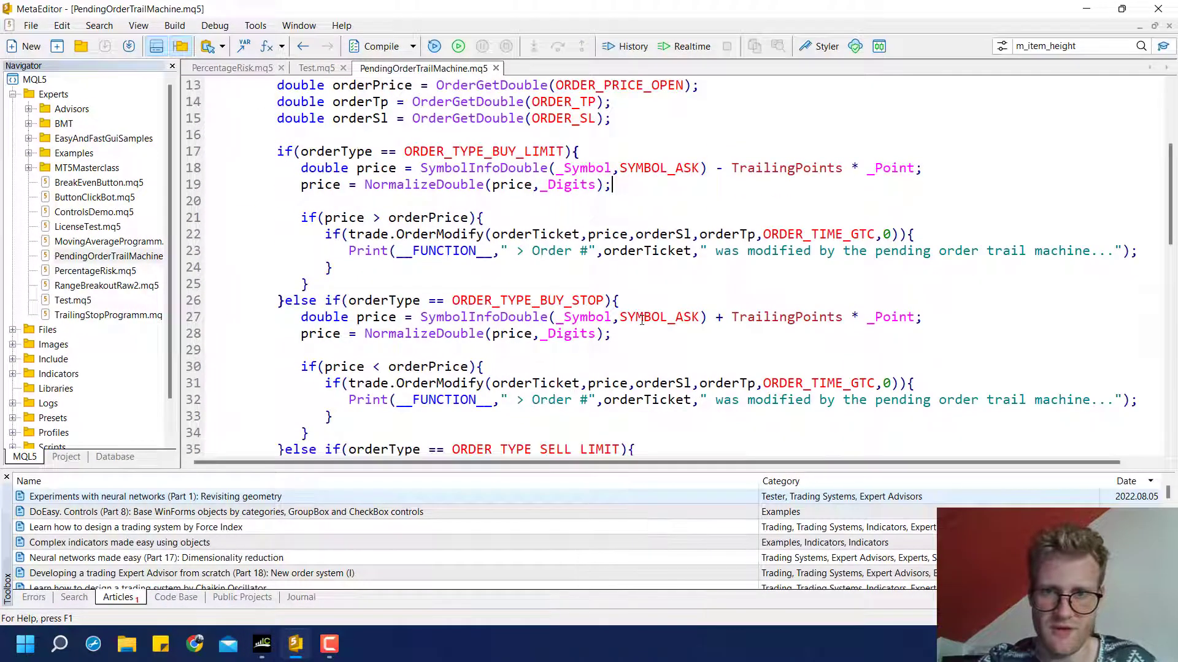
pyautogui.scroll(-7, 641, 319)
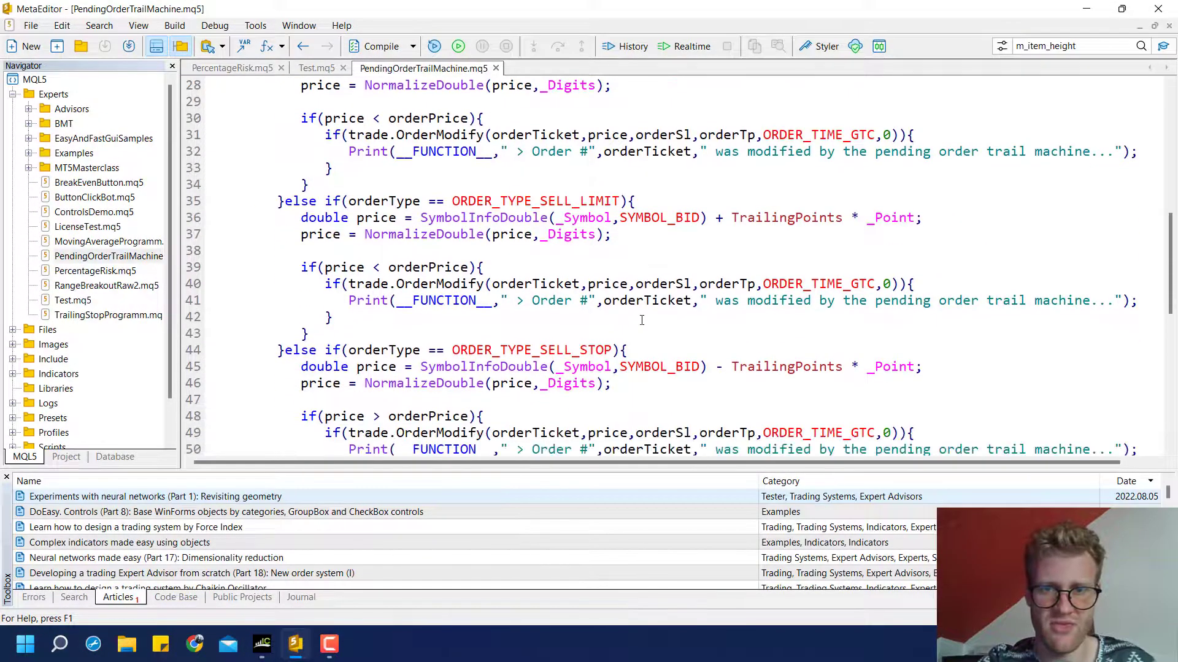
pyautogui.scroll(-1, 641, 320)
pyautogui.scroll(12, 642, 319)
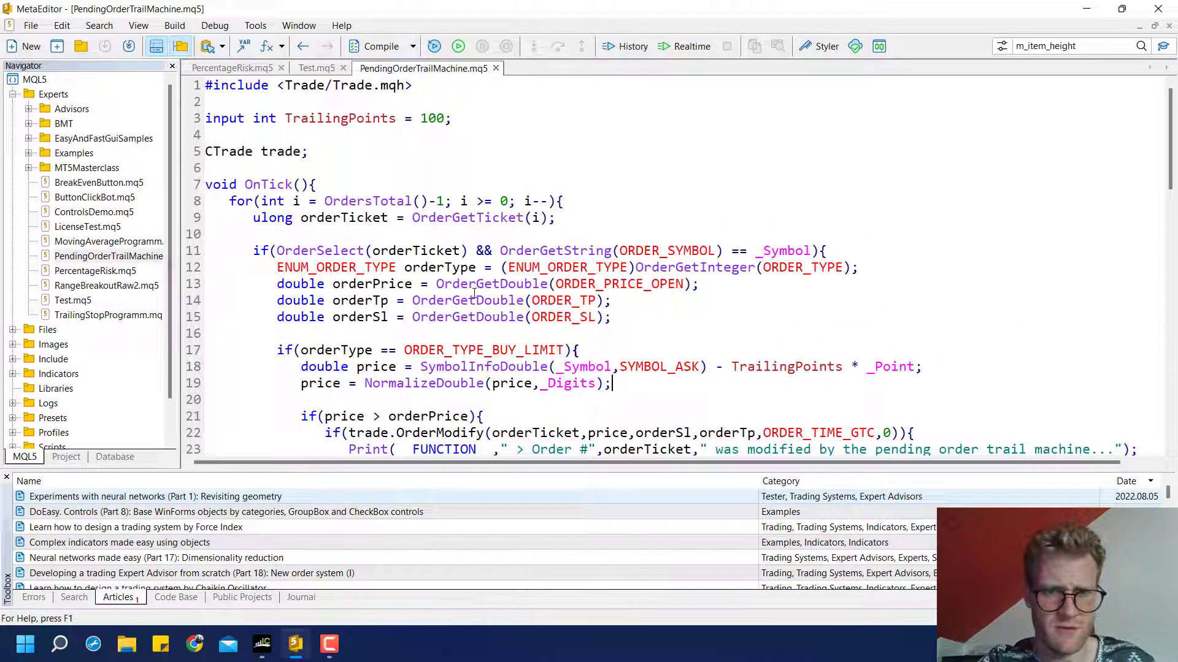
pyautogui.scroll(-4, 516, 307)
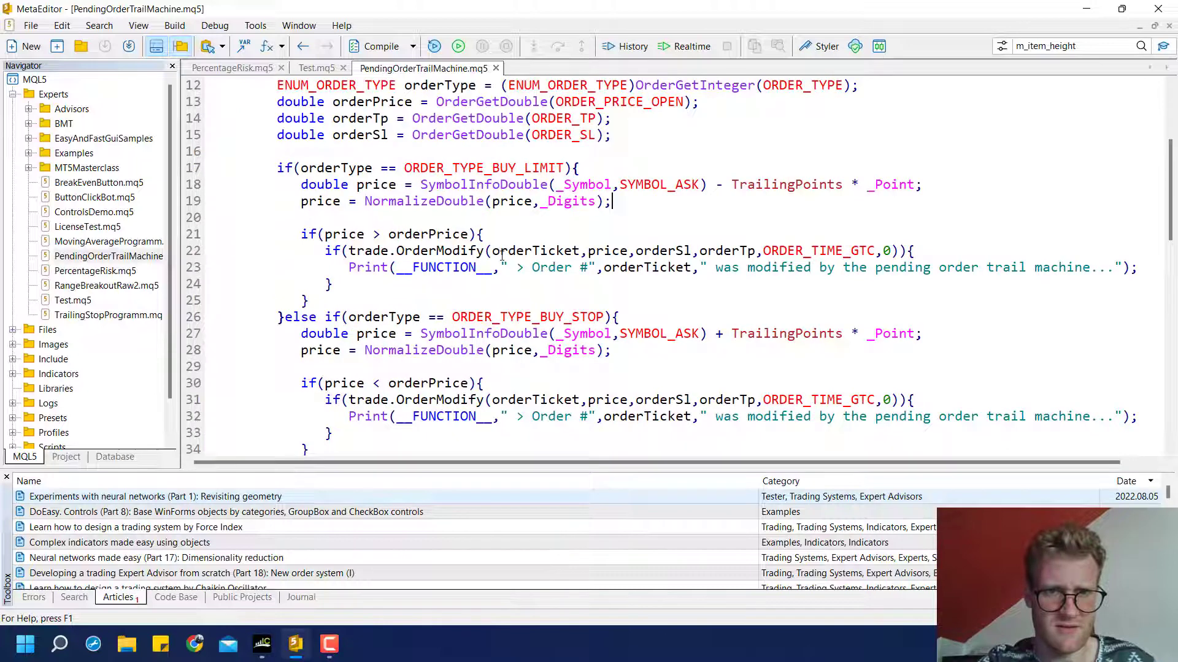
pyautogui.scroll(2, 501, 257)
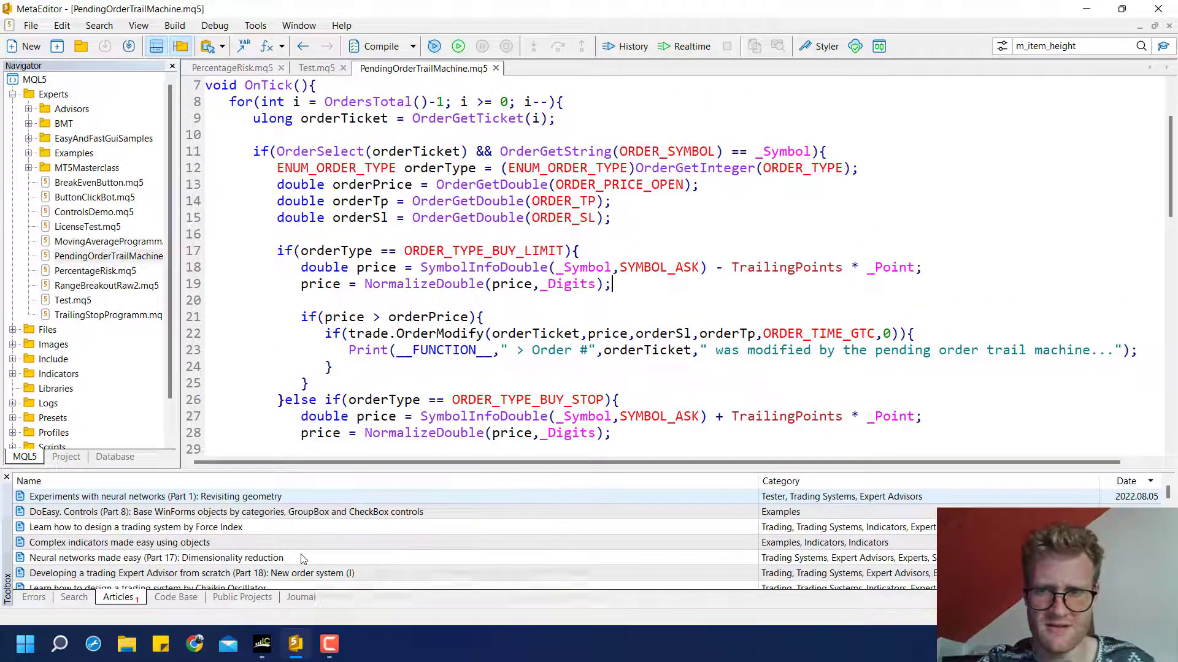
pyautogui.moveTo(302, 559)
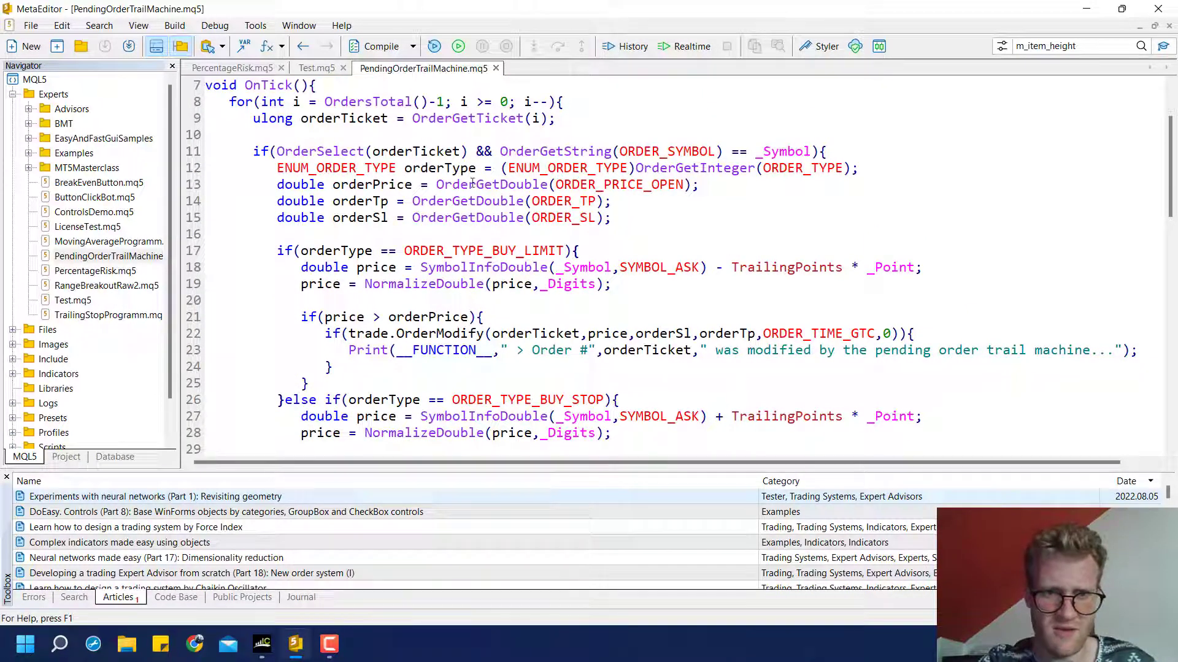
# Return to MetaTrader 5 and remove the PendingOrderTrailMachine expert from the AUDCAD chart.
pyautogui.click(262, 644)
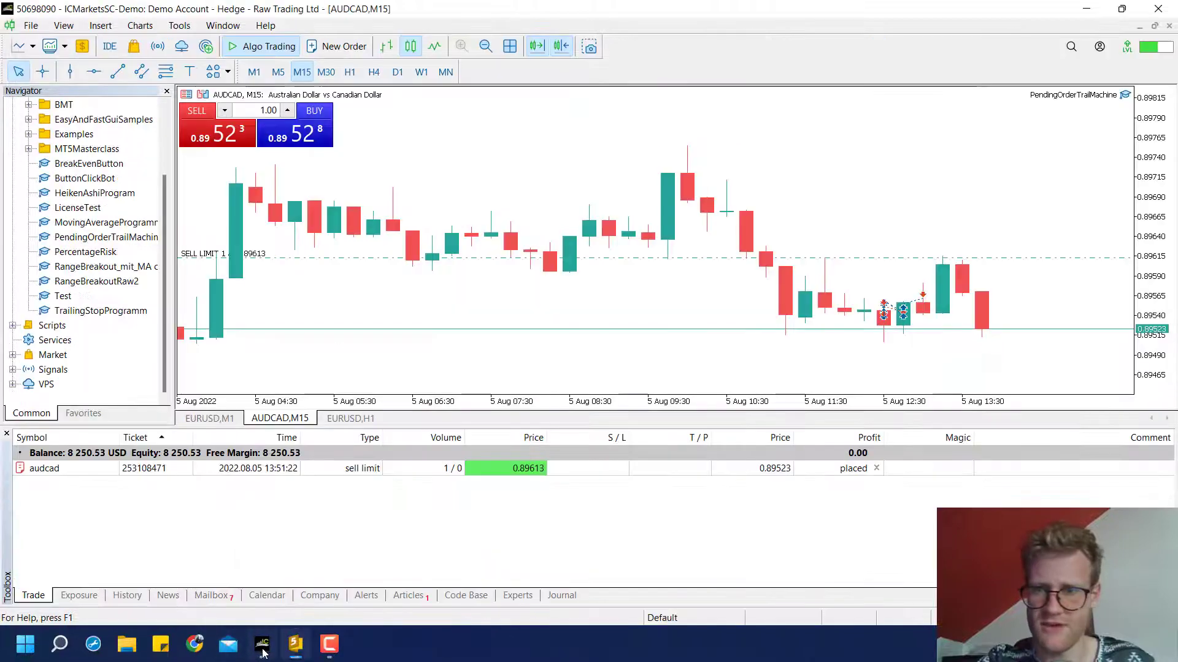
pyautogui.rightClick(1126, 95)
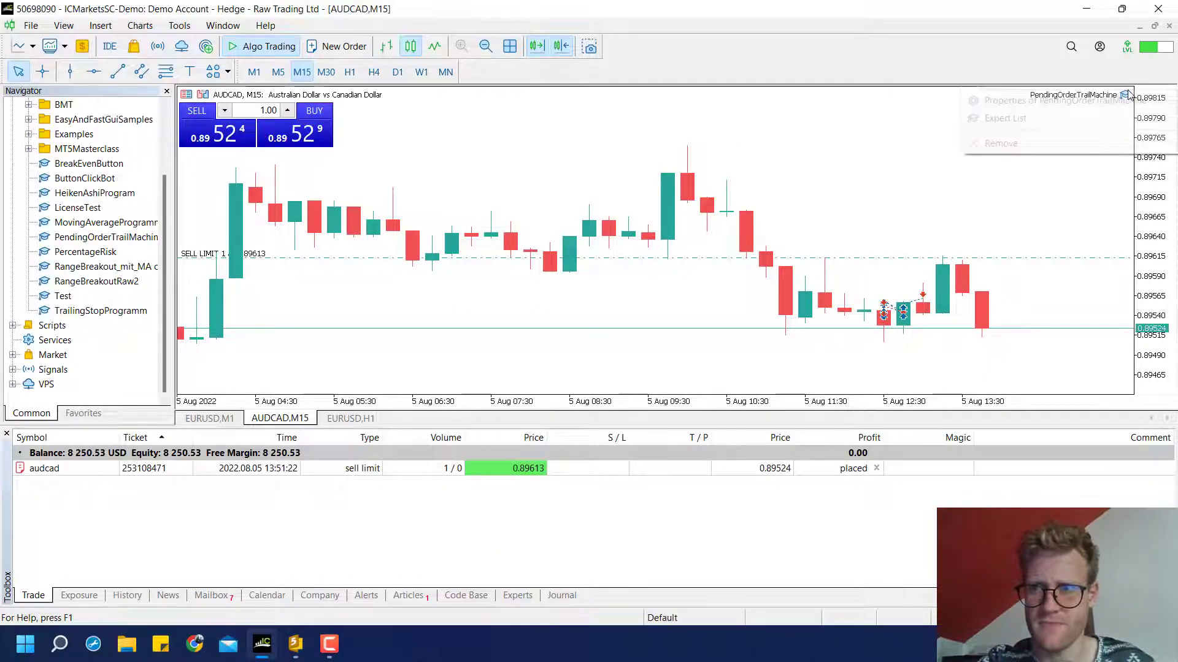
pyautogui.click(1057, 143)
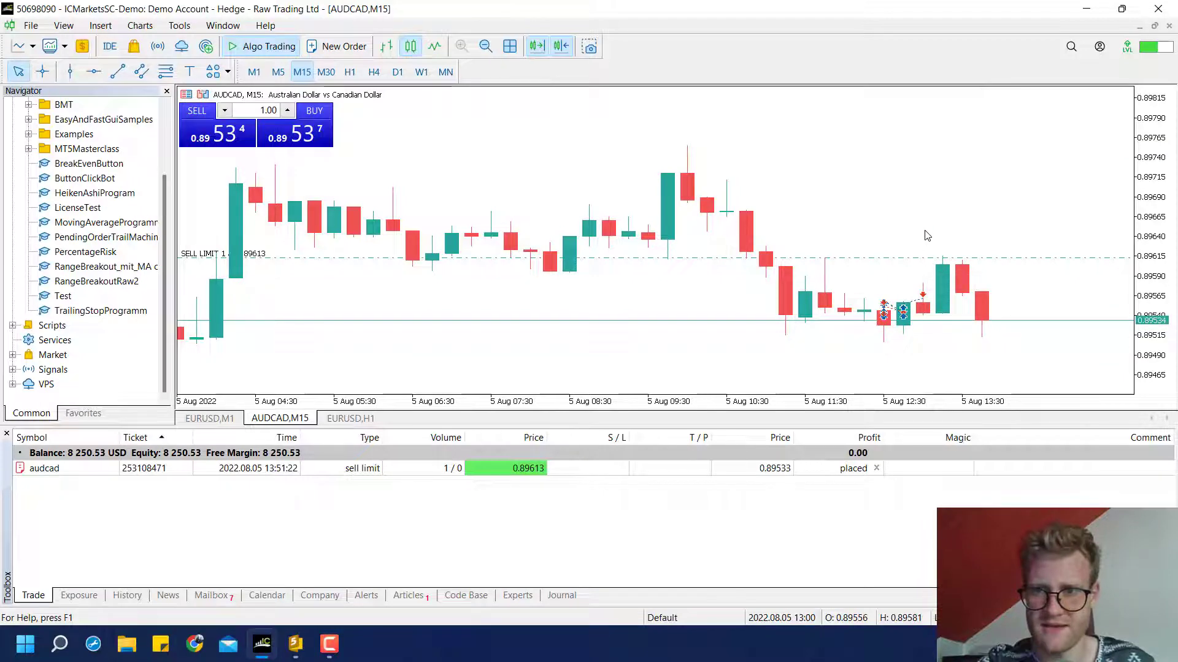
# Move the sell limit order up to 0.89642 and modify it with stop loss 0.89661 and take profit 0.89622.
pyautogui.moveTo(930, 257); pyautogui.dragTo(930, 235)
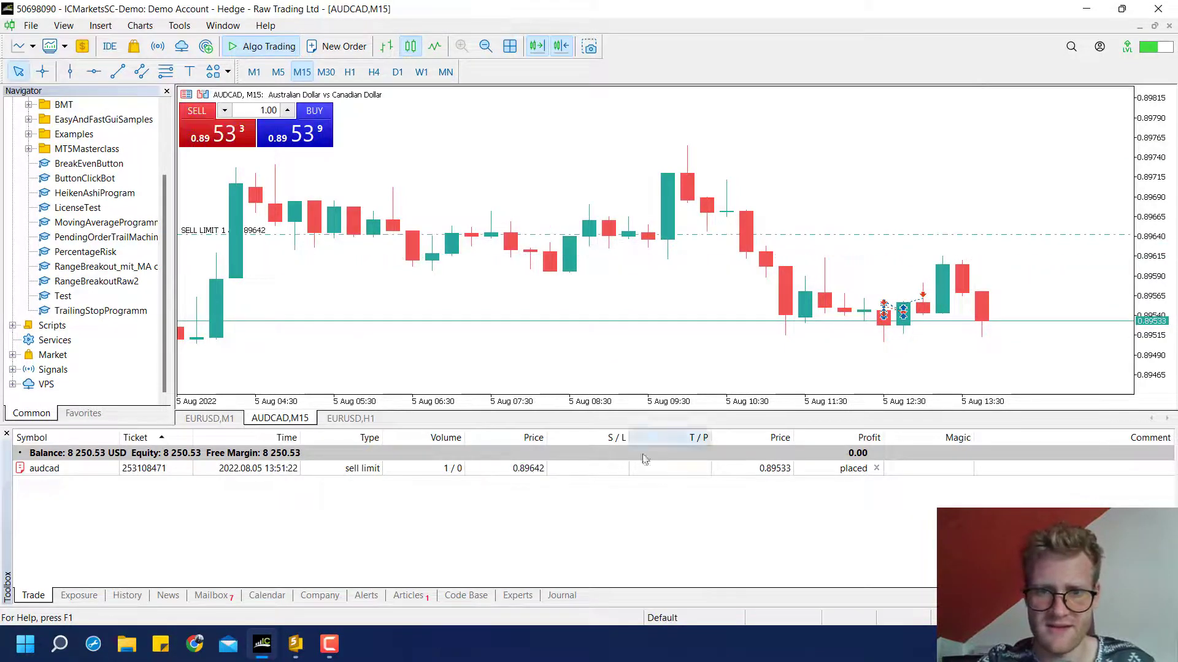
pyautogui.doubleClick(610, 469)
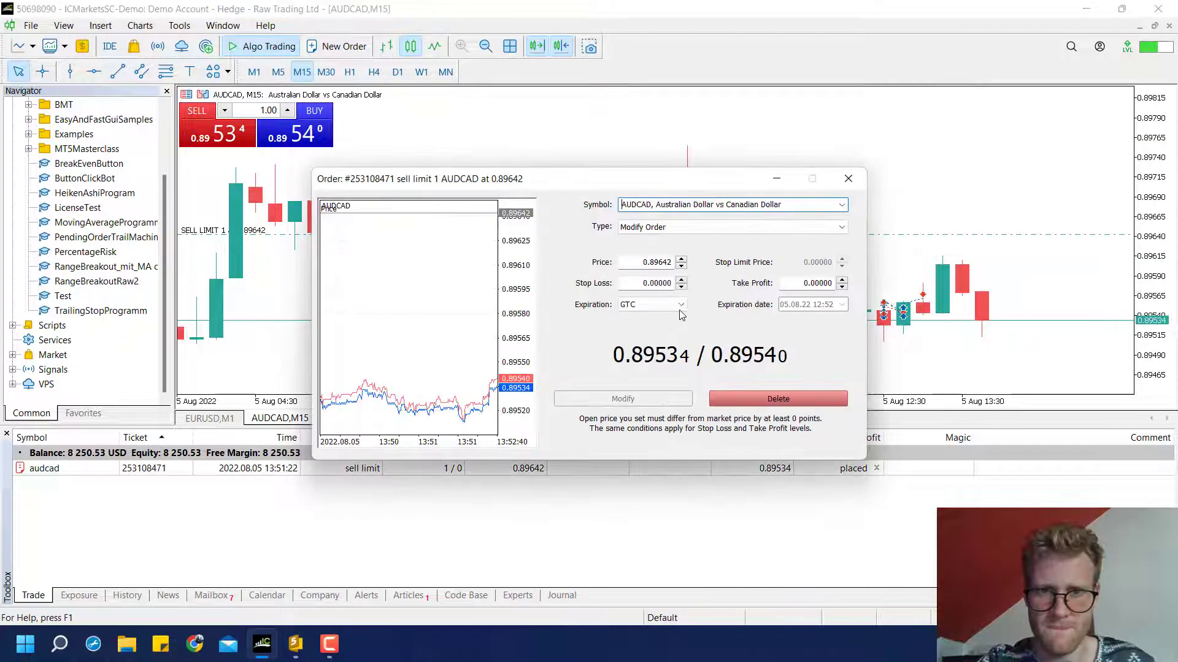
pyautogui.click(681, 279)
pyautogui.click(681, 280)
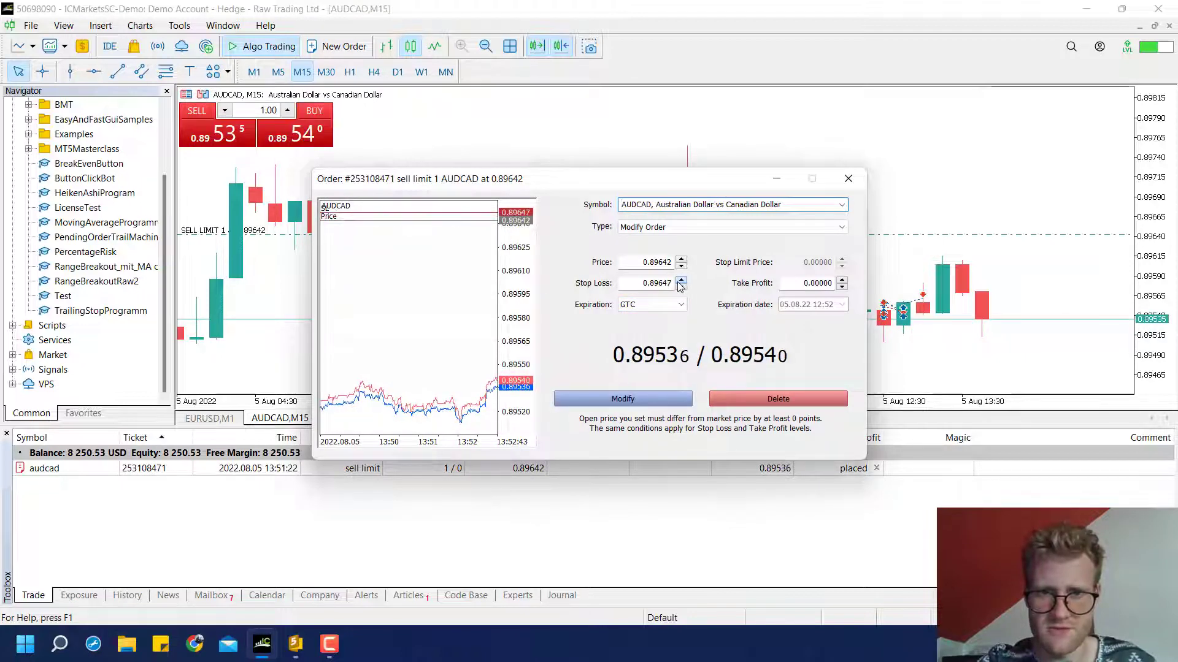
pyautogui.click(681, 280)
pyautogui.click(680, 280)
pyautogui.click(681, 280)
pyautogui.click(681, 280)
pyautogui.click(681, 280)
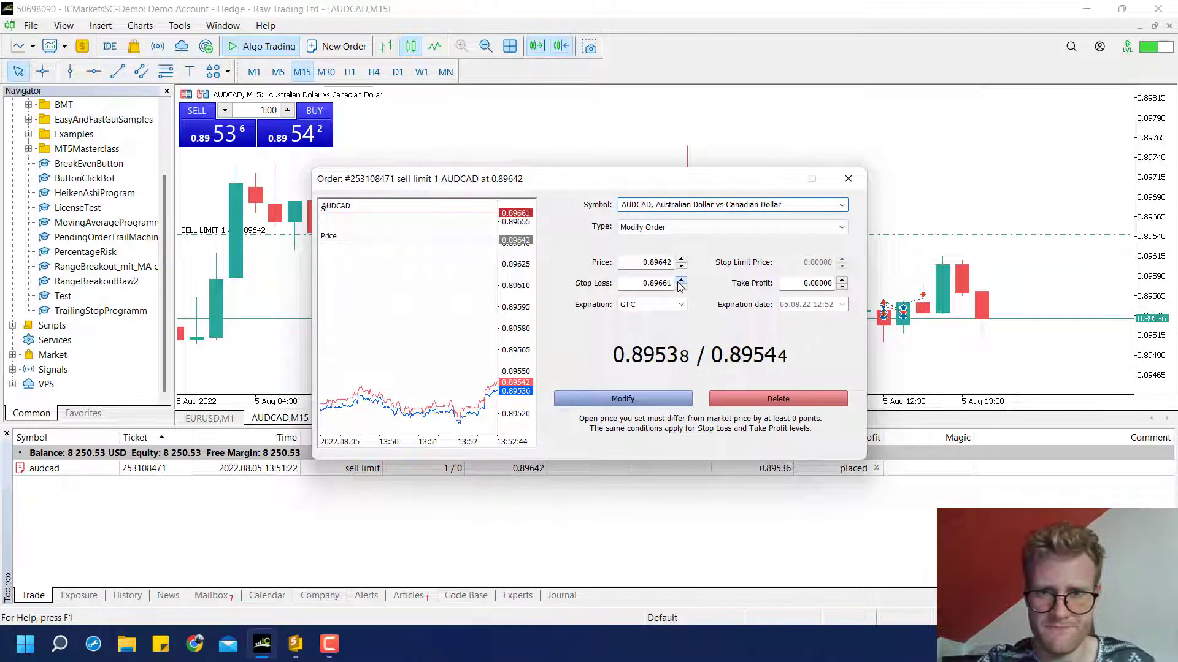
pyautogui.click(681, 281)
pyautogui.click(681, 281)
pyautogui.click(843, 286)
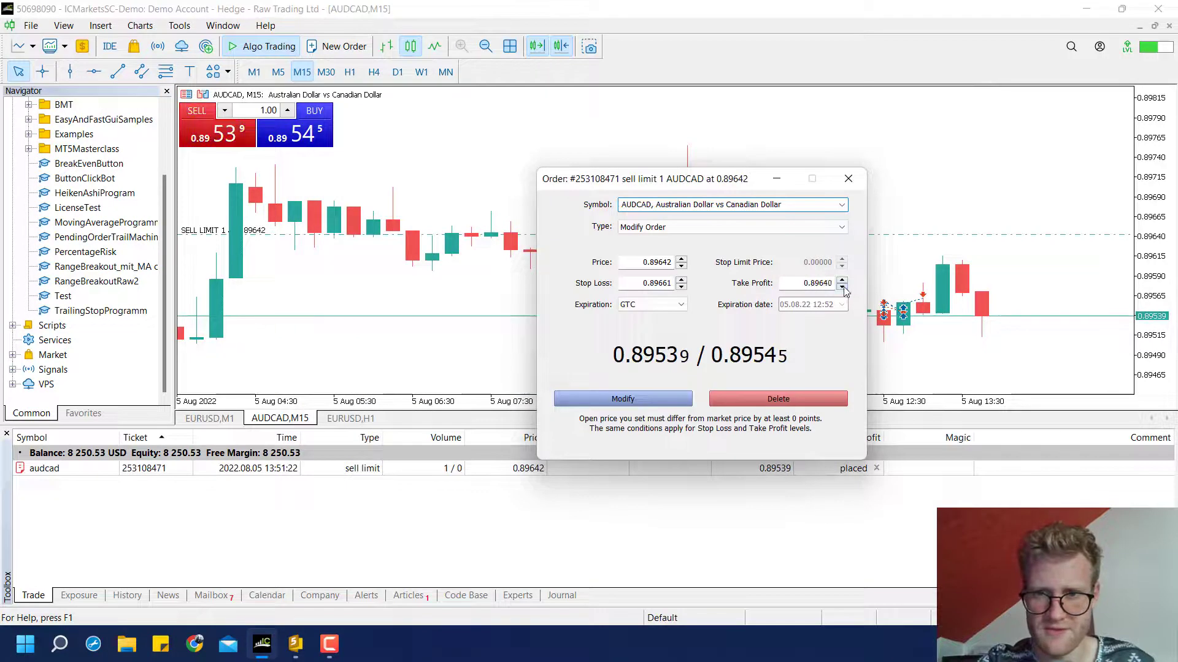
pyautogui.click(843, 286)
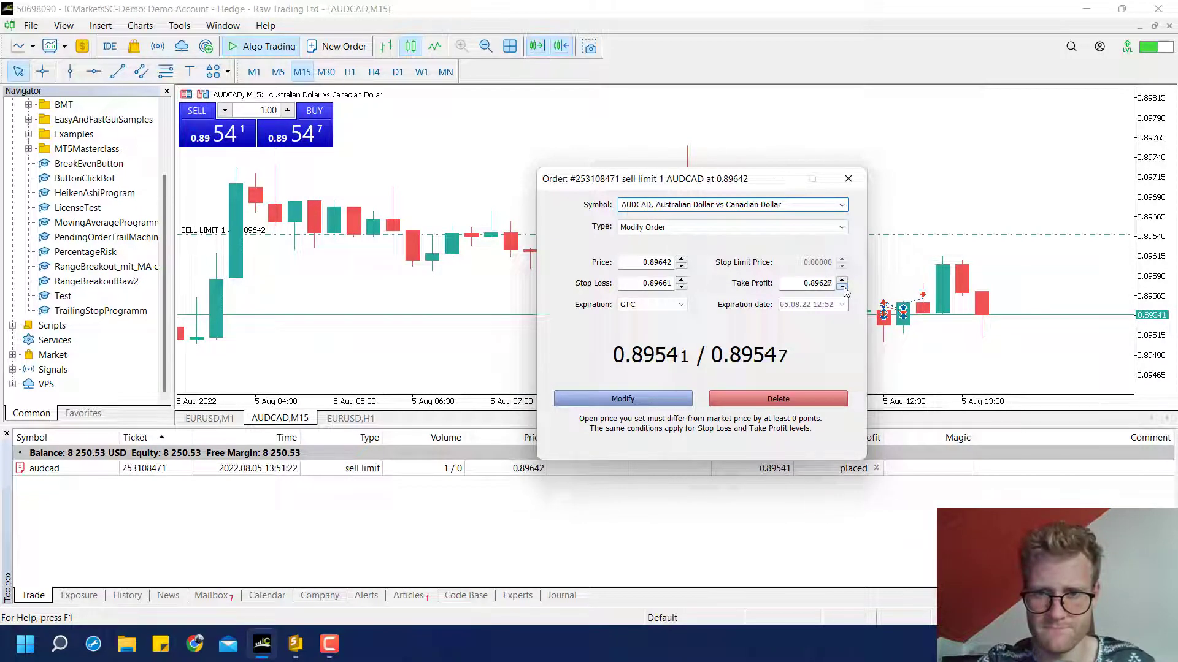
pyautogui.click(610, 399)
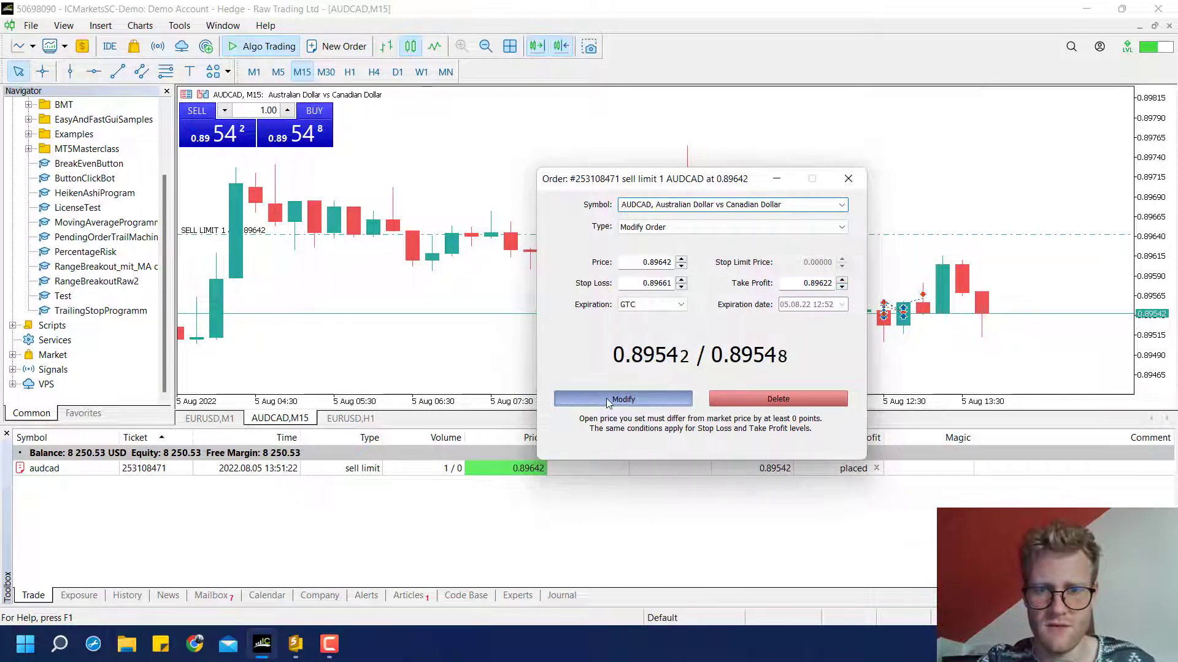
# Attach the PendingOrderTrailMachine expert to the AUDCAD chart with TrailingPoints 100, and check the experts log and the open order.
pyautogui.doubleClick(106, 237)
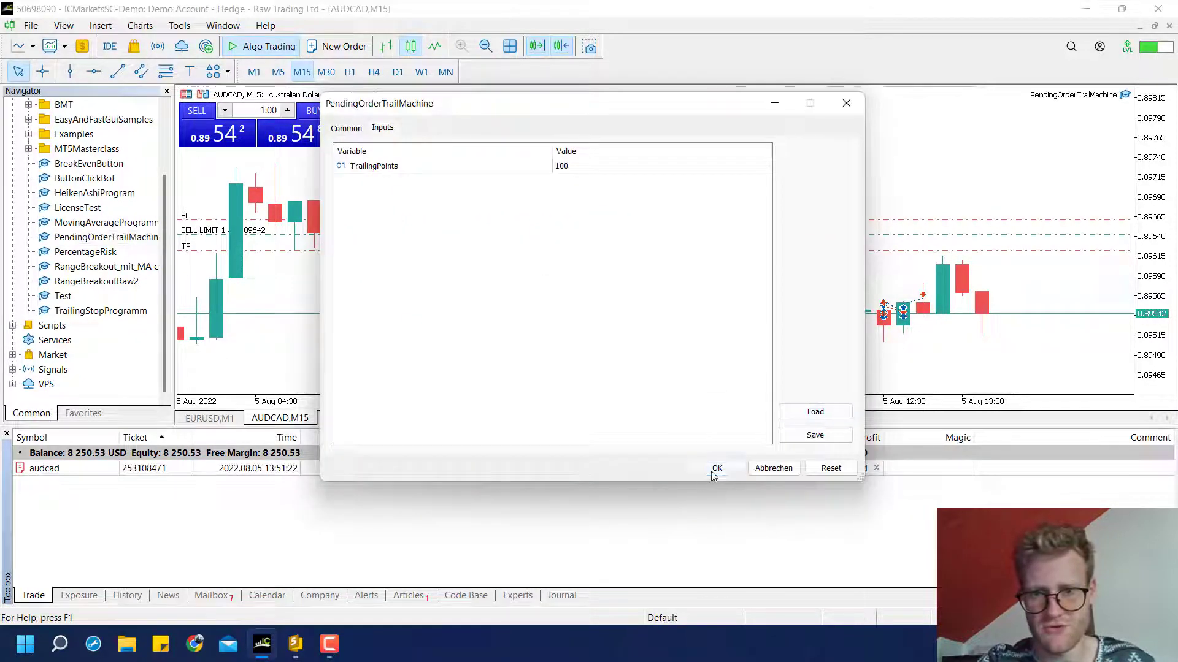
pyautogui.click(716, 468)
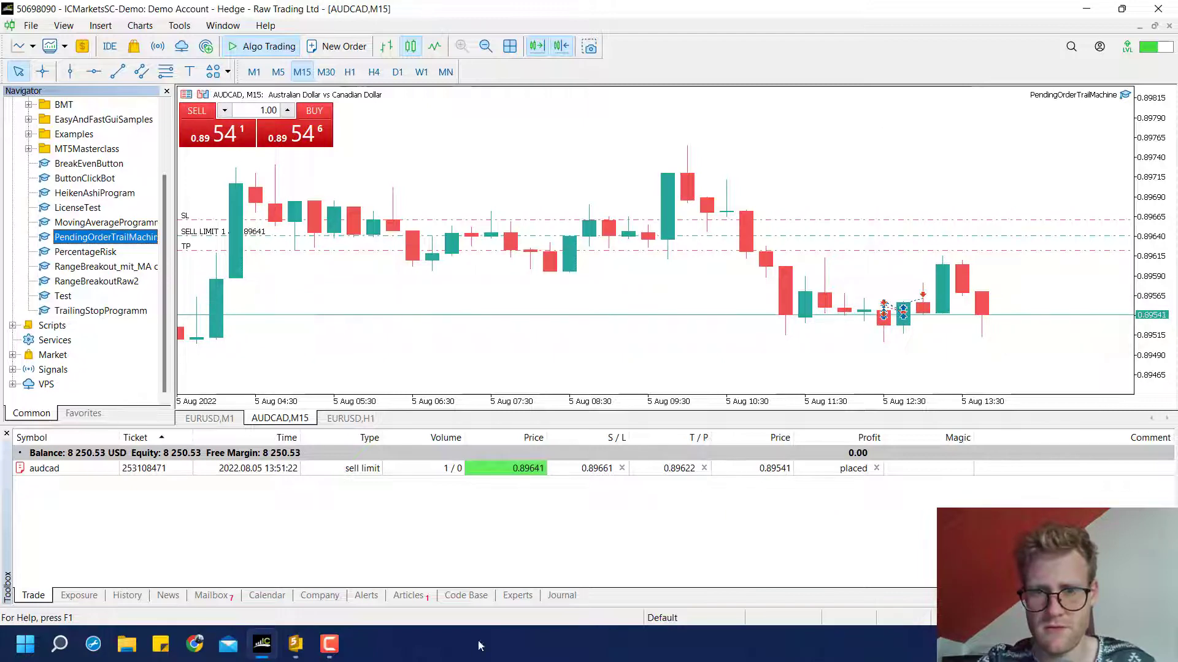
pyautogui.click(517, 596)
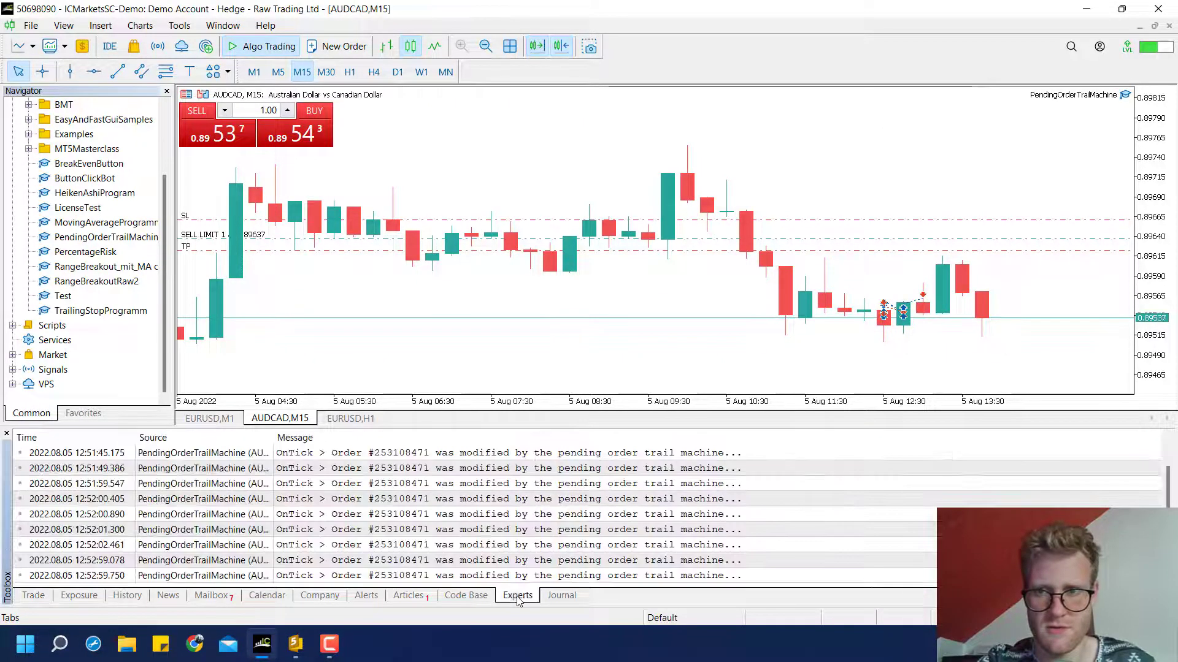
pyautogui.click(33, 596)
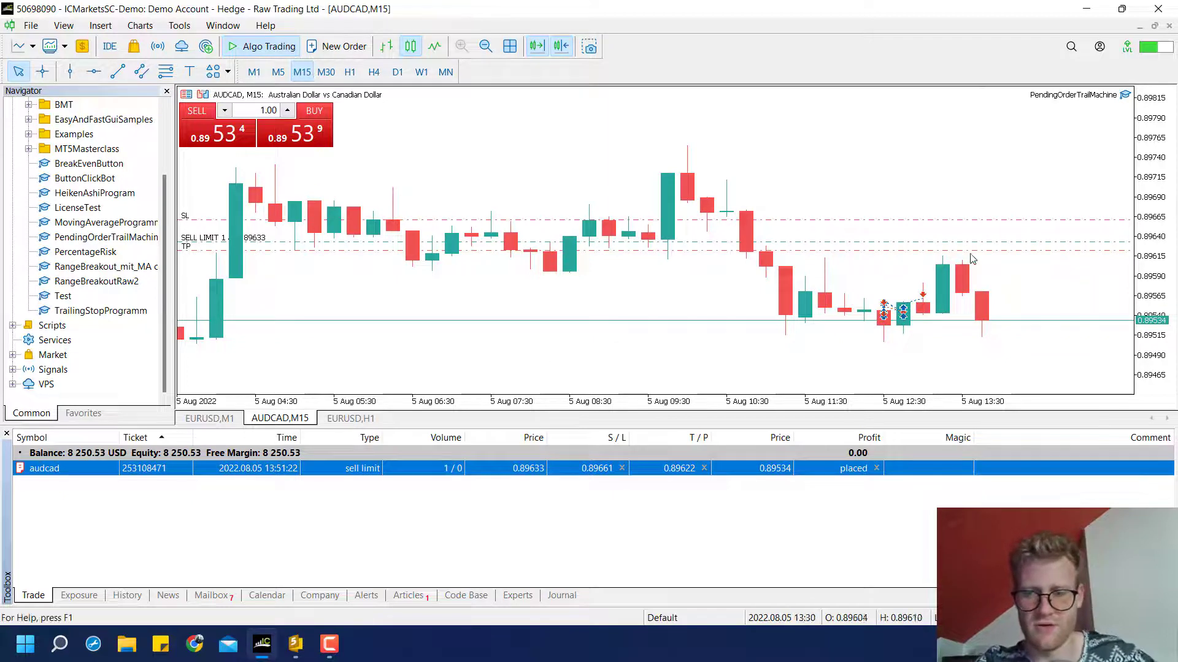
# Empty the experts log and move the sell limit order's stop loss to 0.89711 and its take profit below the order price on the chart.
pyautogui.click(501, 596)
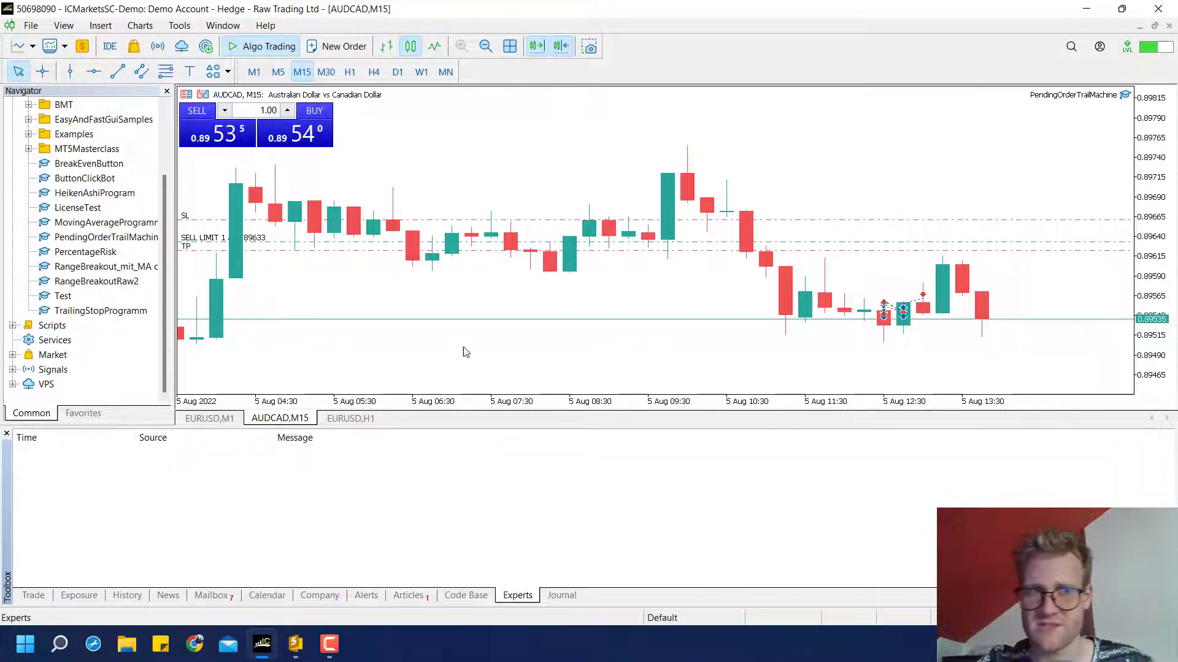
pyautogui.middleClick(1011, 291)
pyautogui.moveTo(1016, 315); pyautogui.dragTo(1006, 245)
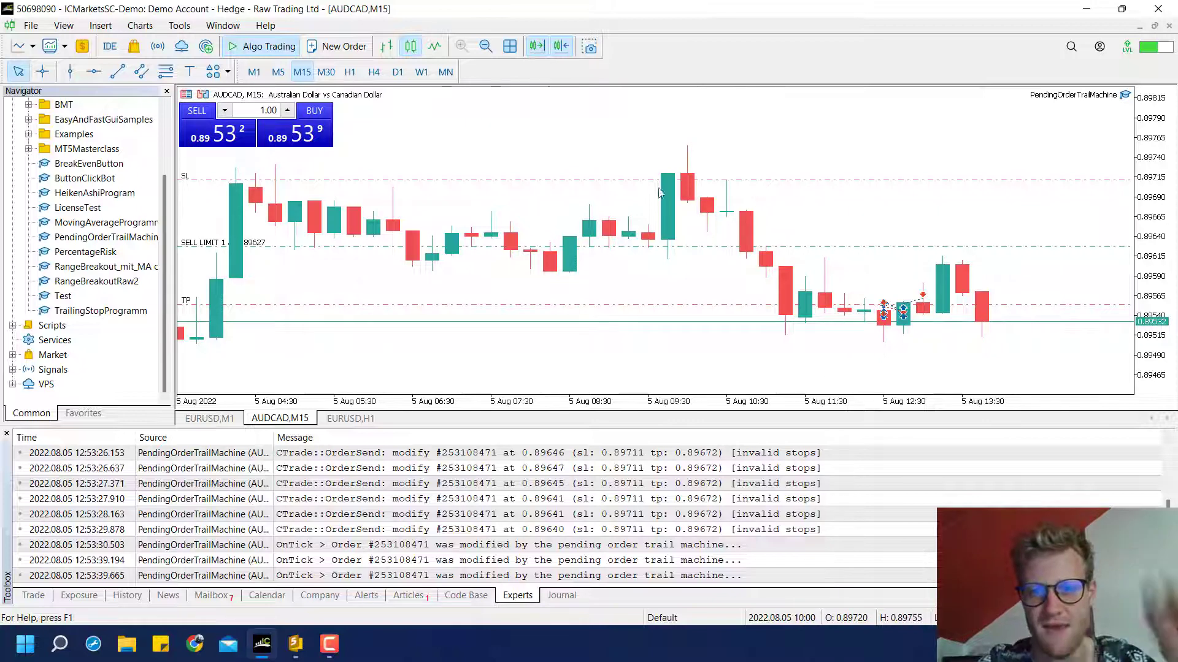
# Switch to MetaEditor and examine the buy limit branch's price calculation and the orderSl and orderTp arguments of OrderModify.
pyautogui.click(296, 644)
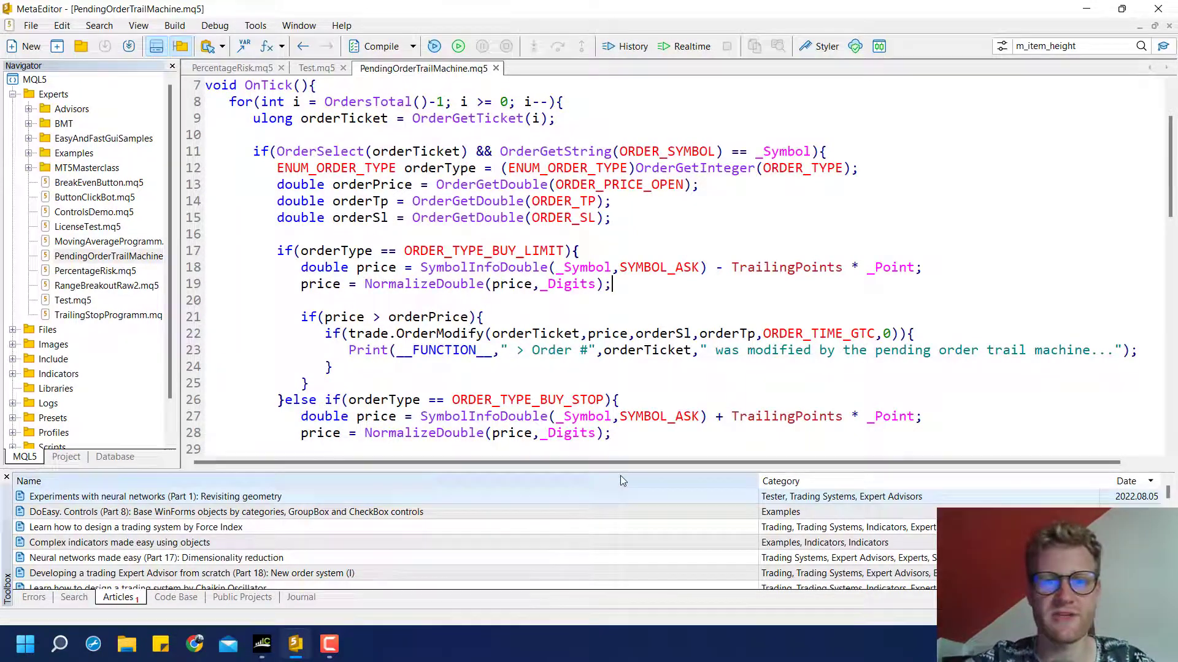
pyautogui.scroll(2, 464, 272)
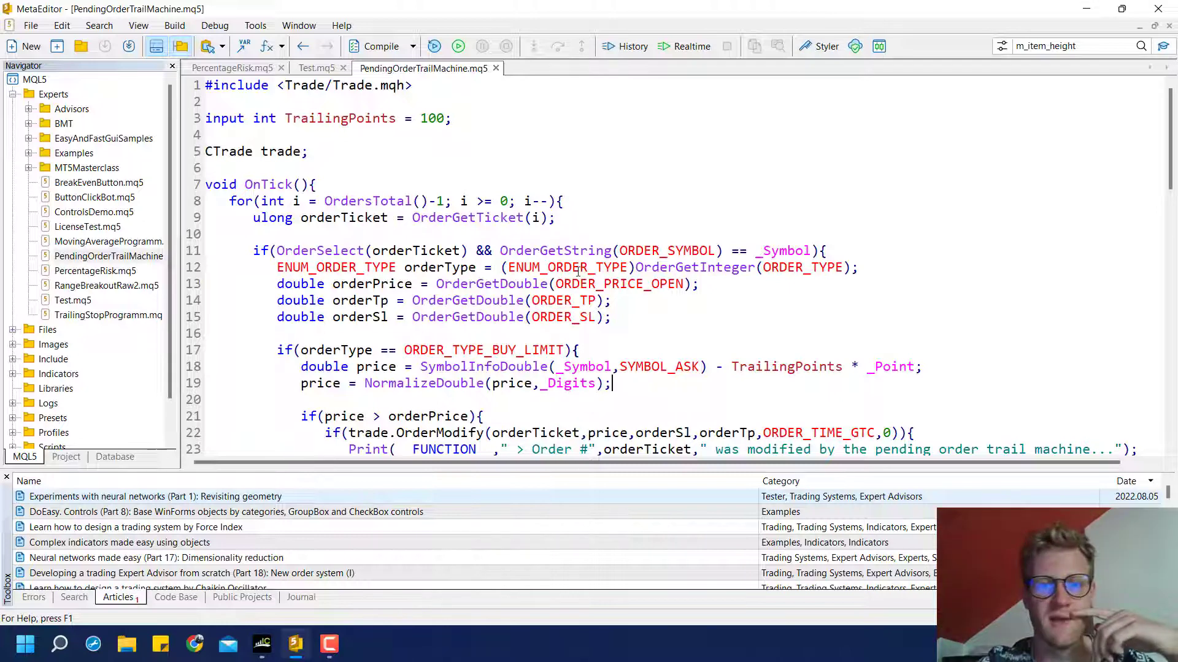
pyautogui.scroll(-3, 612, 336)
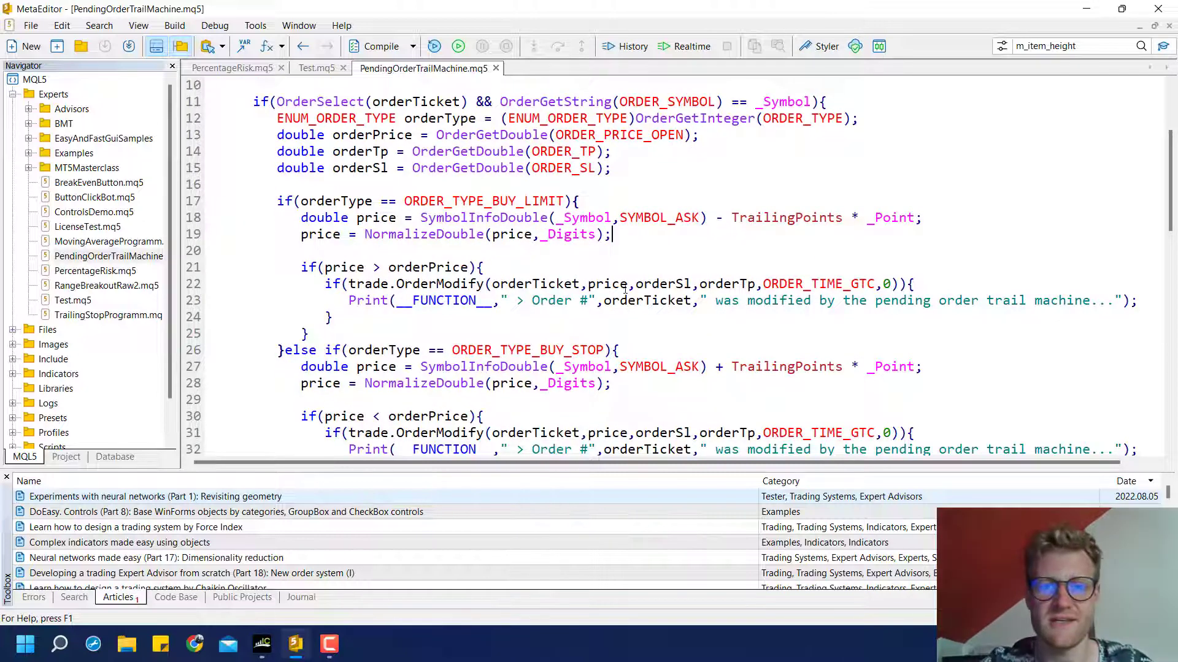
pyautogui.moveTo(638, 283); pyautogui.dragTo(761, 286)
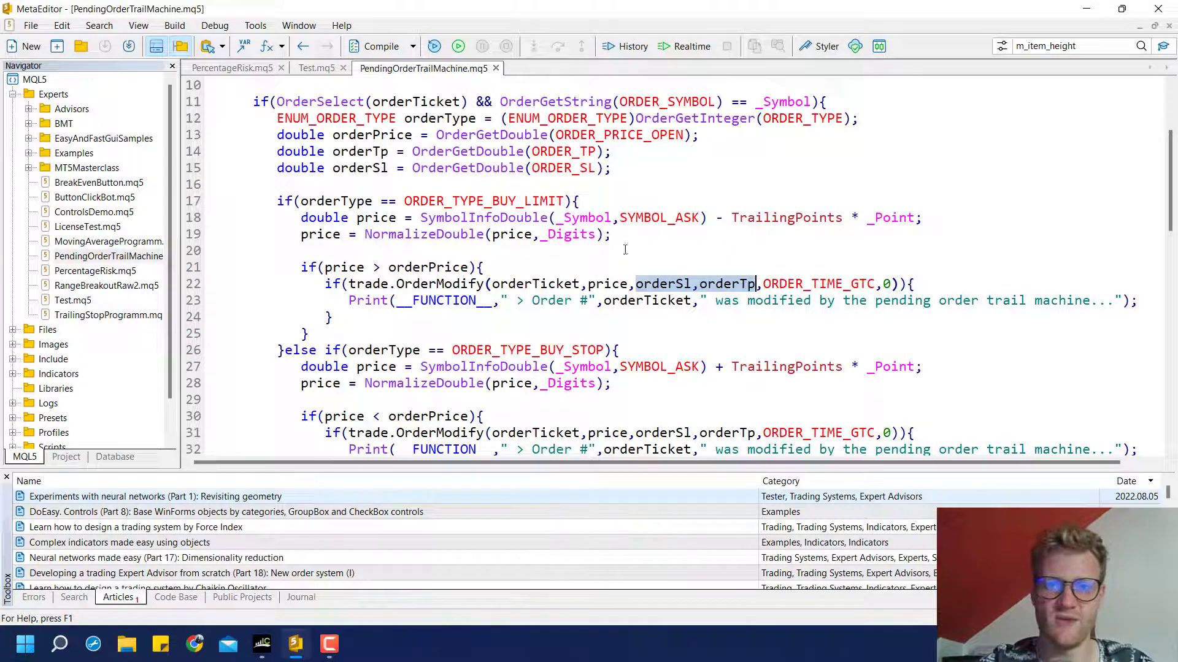
pyautogui.doubleClick(381, 219)
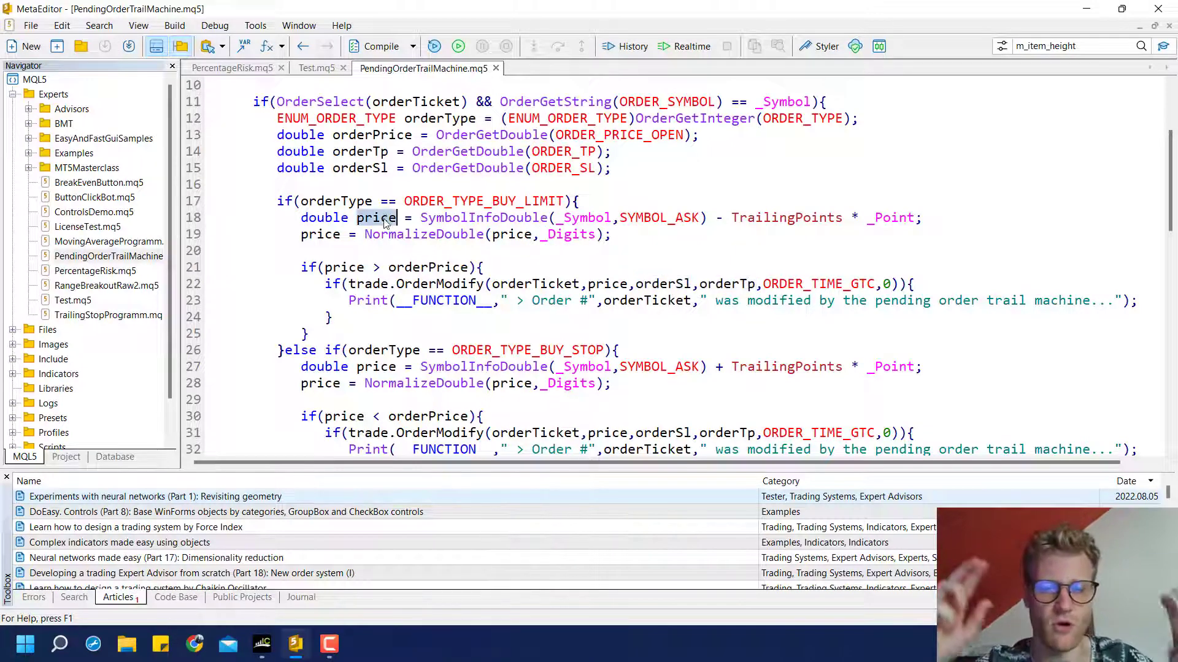
# Declare double tpSlDifference = price - orderPrice; below the price normalization in the ORDER_TYPE_BUY_LIMIT branch.
pyautogui.click(624, 234)
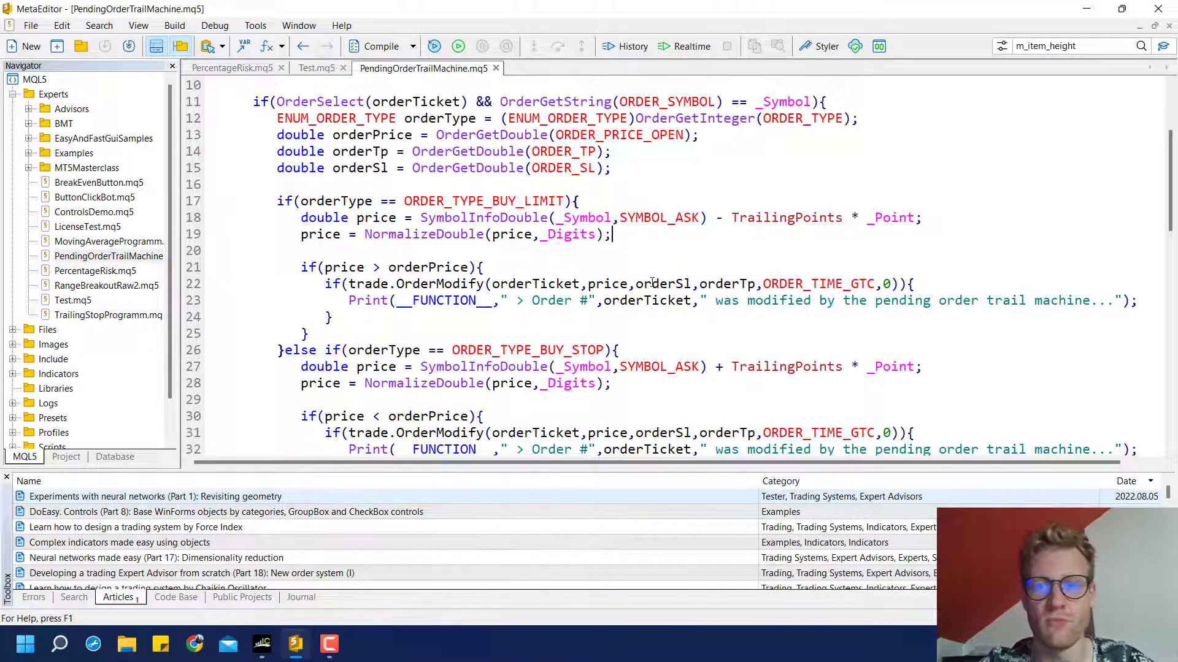
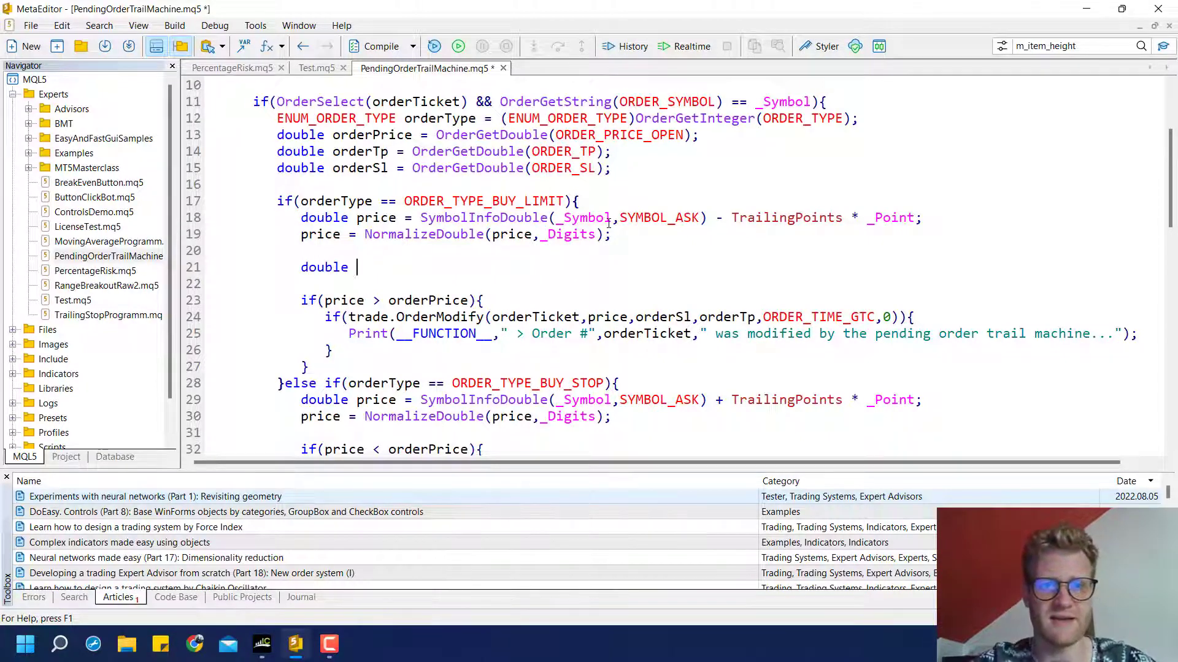
pyautogui.write('tp')
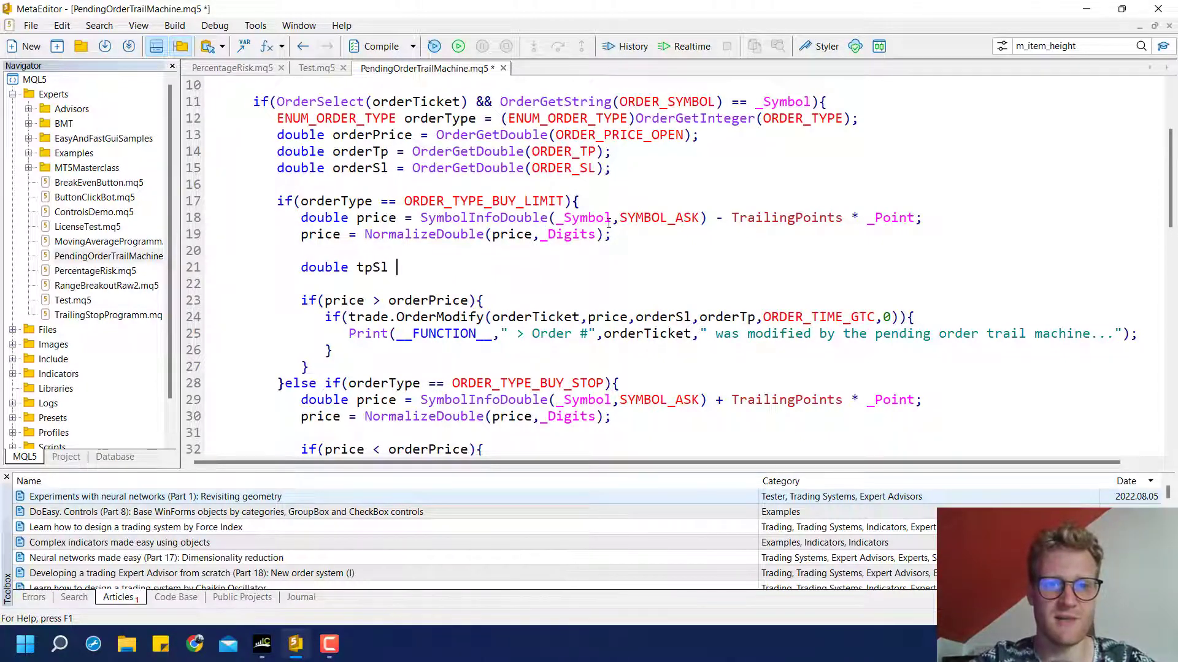
pyautogui.write('SlDifferenc')
pyautogui.press('BackSpace')
pyautogui.press('BackSpace')
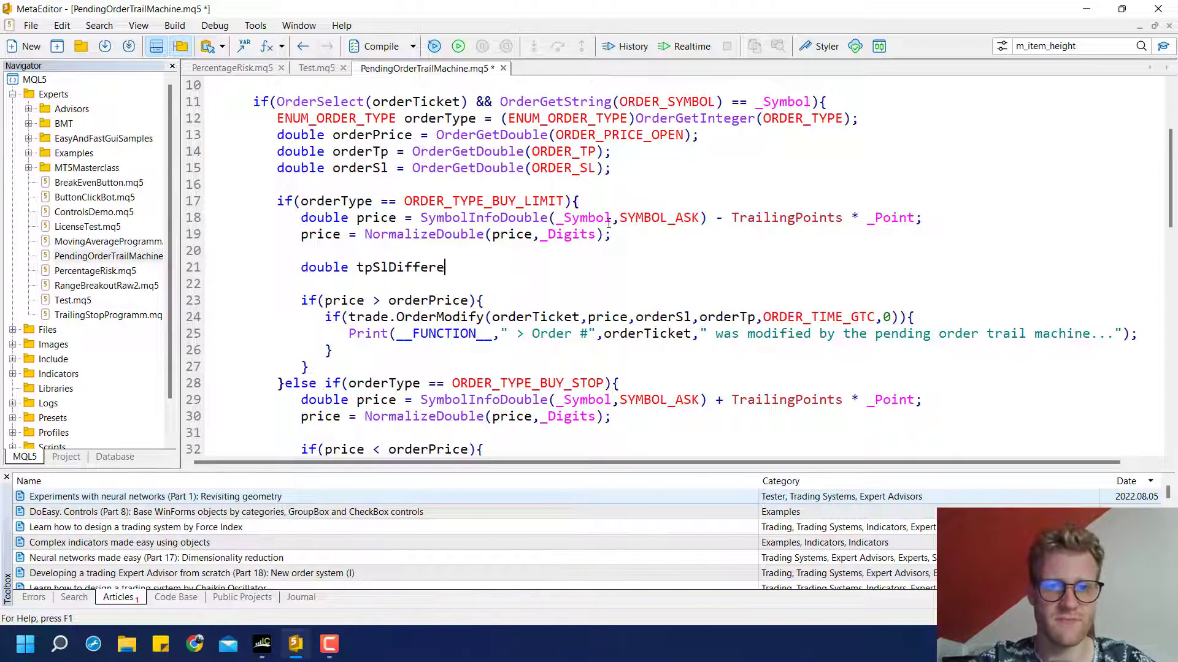
pyautogui.write('ence ')
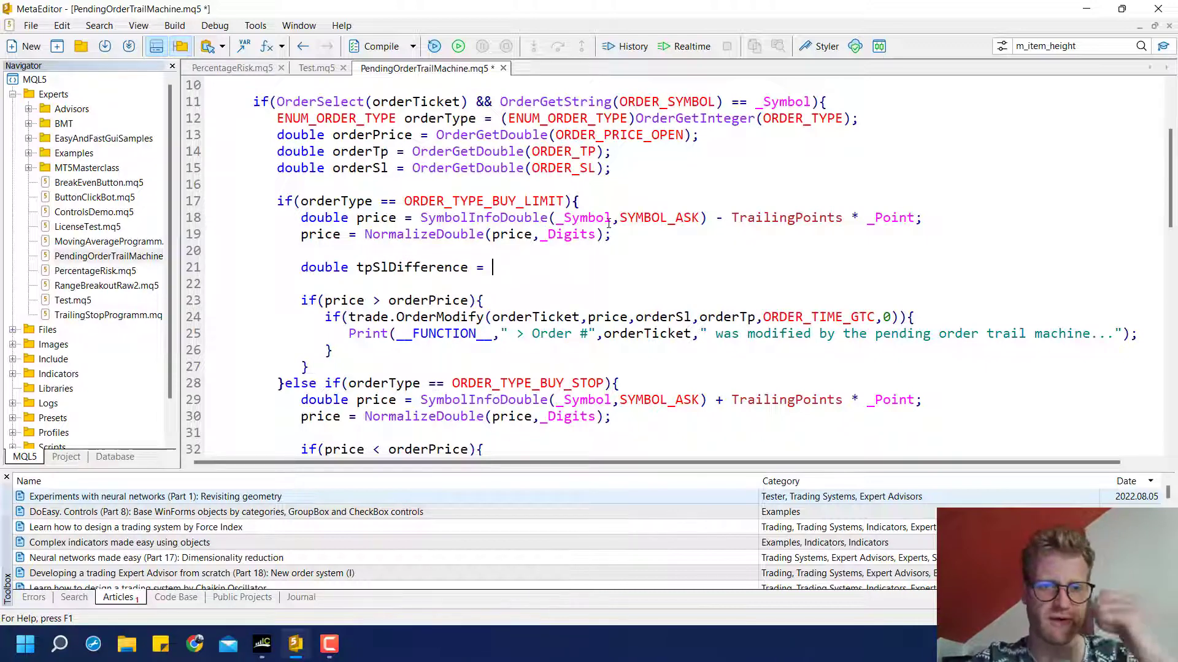
pyautogui.write('=')
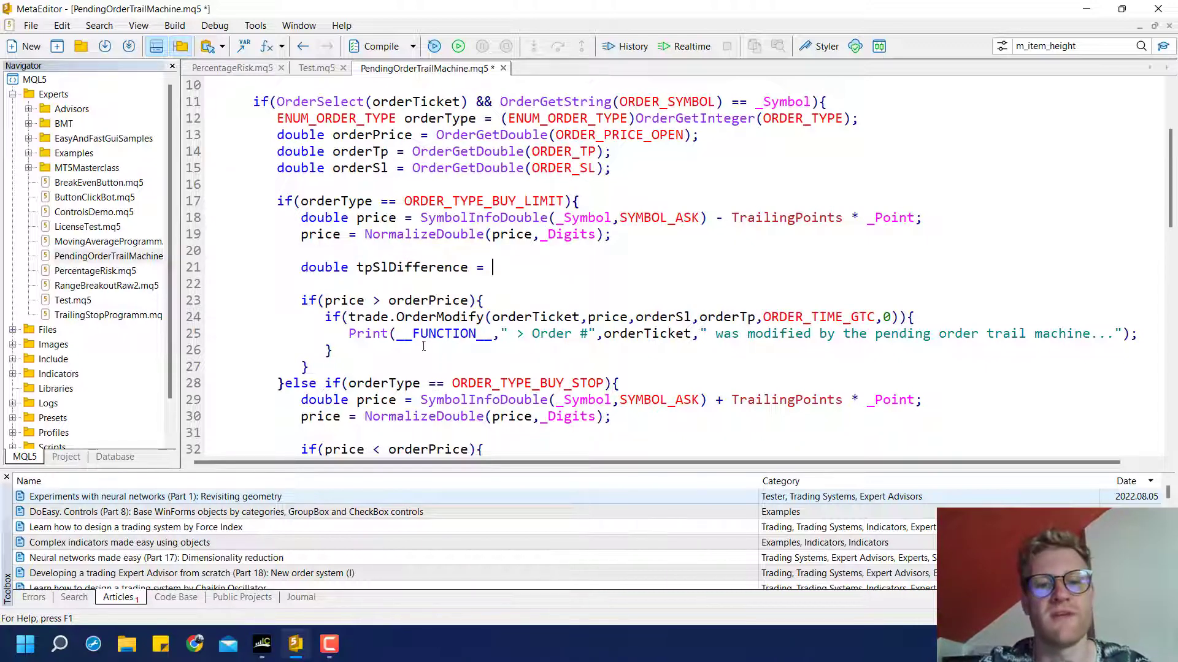
pyautogui.doubleClick(359, 300)
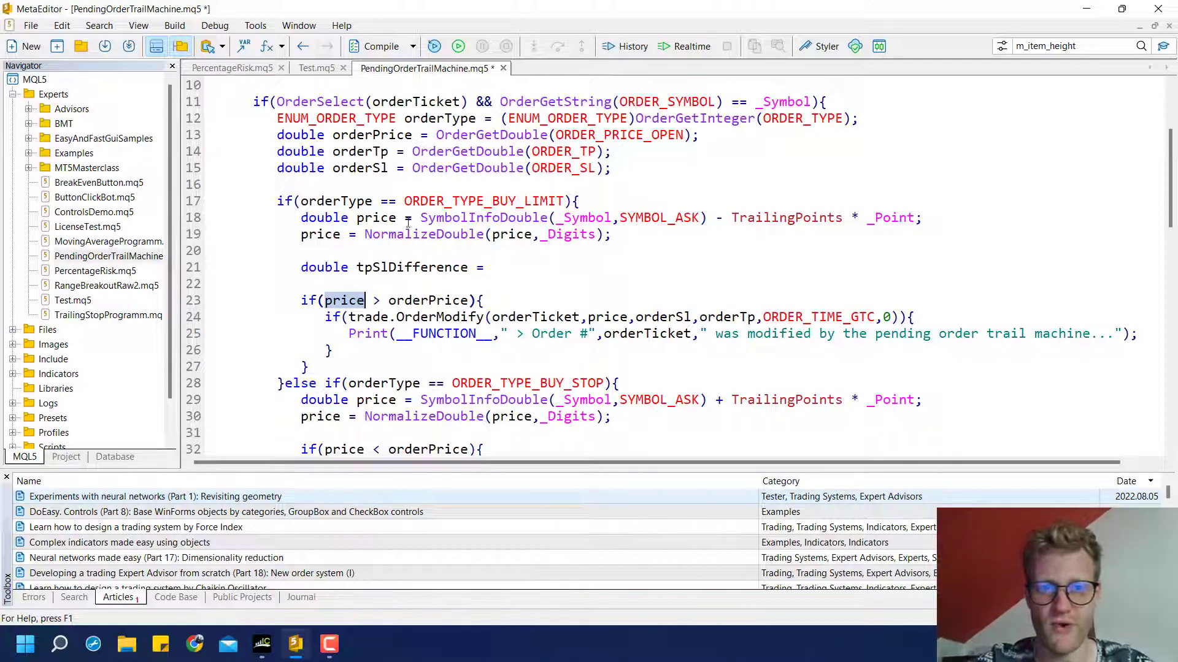
pyautogui.click(195, 219)
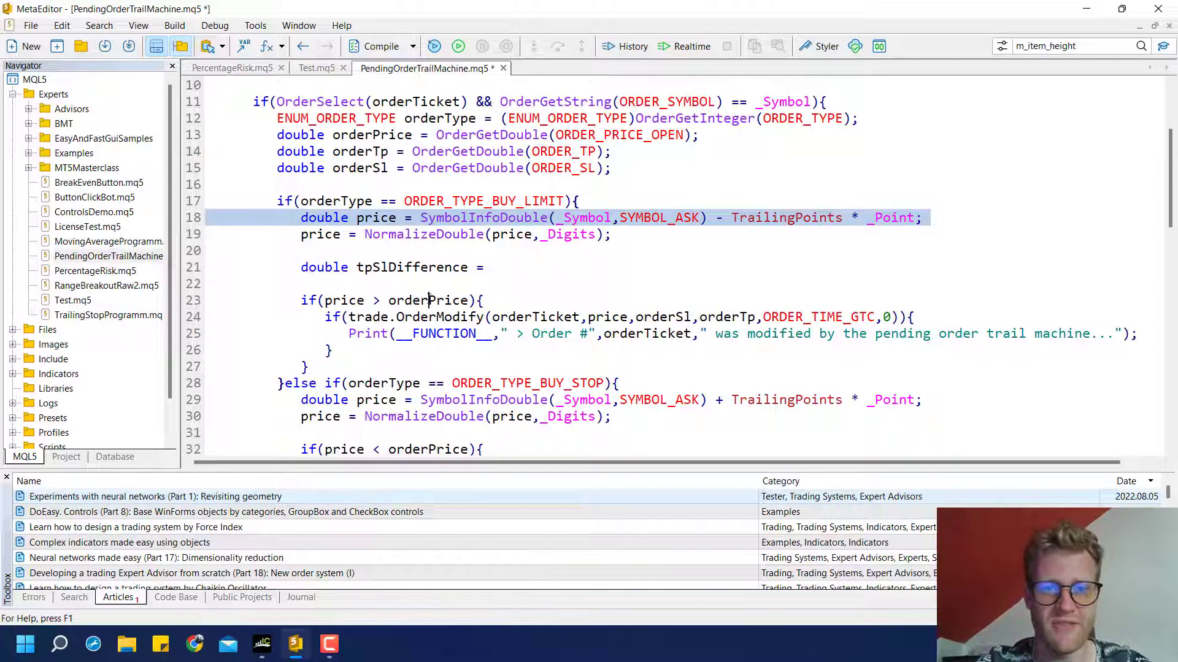
pyautogui.doubleClick(429, 300)
pyautogui.click(528, 265)
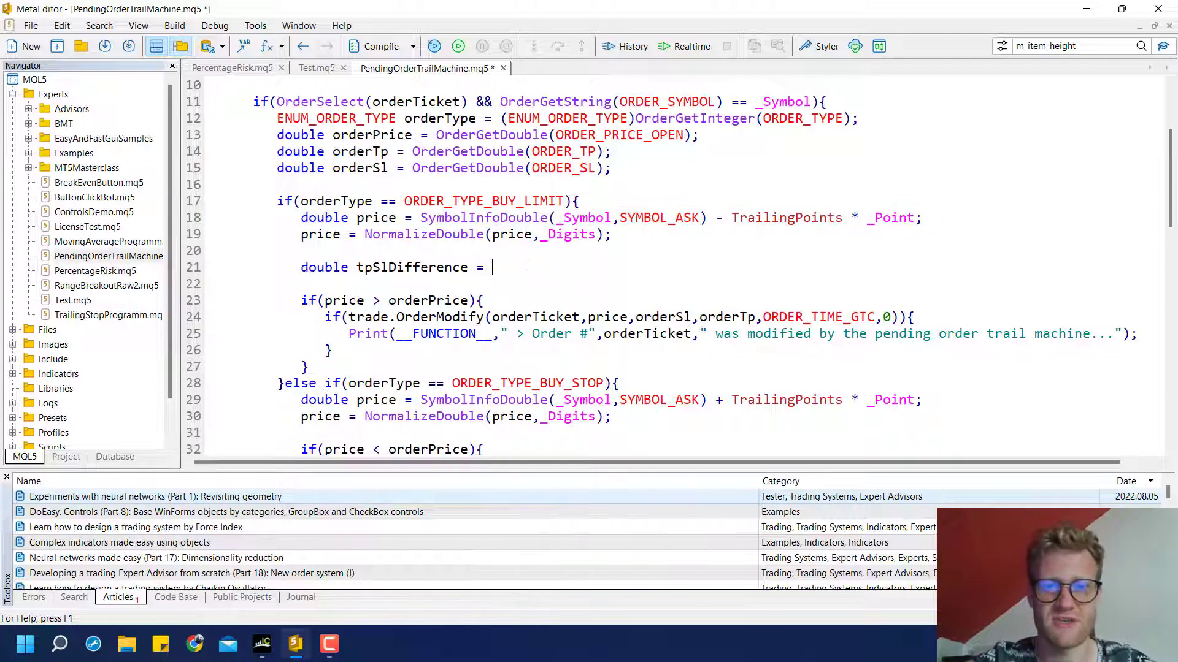
pyautogui.write('price =  ')
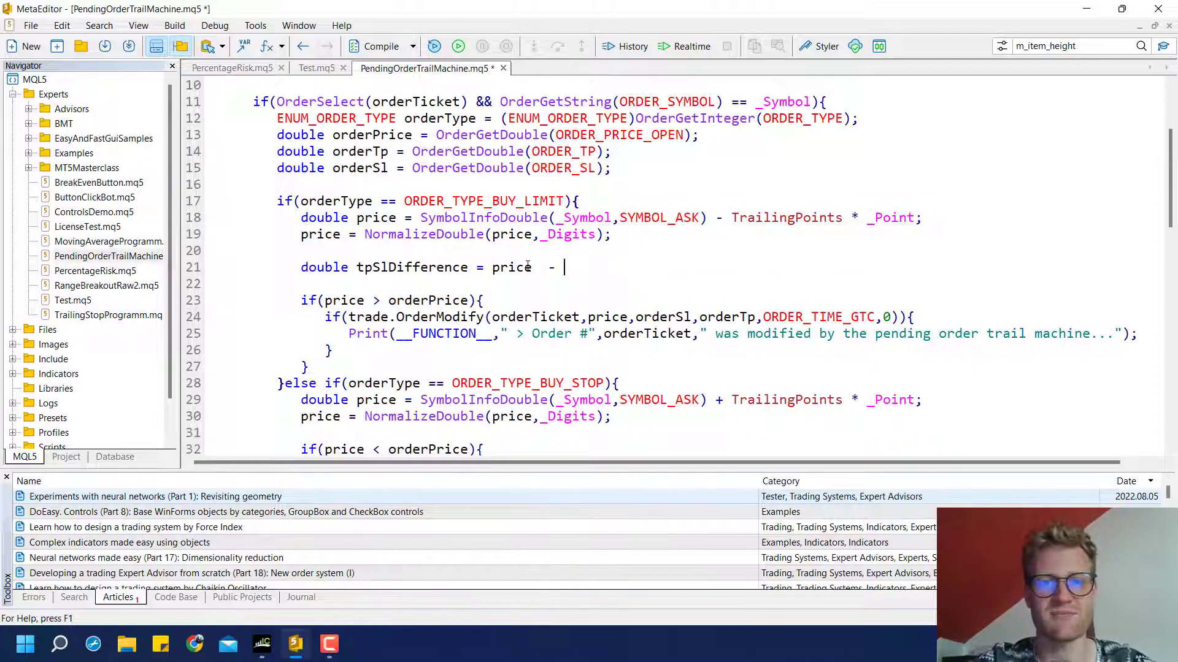
pyautogui.write('orderPrice;')
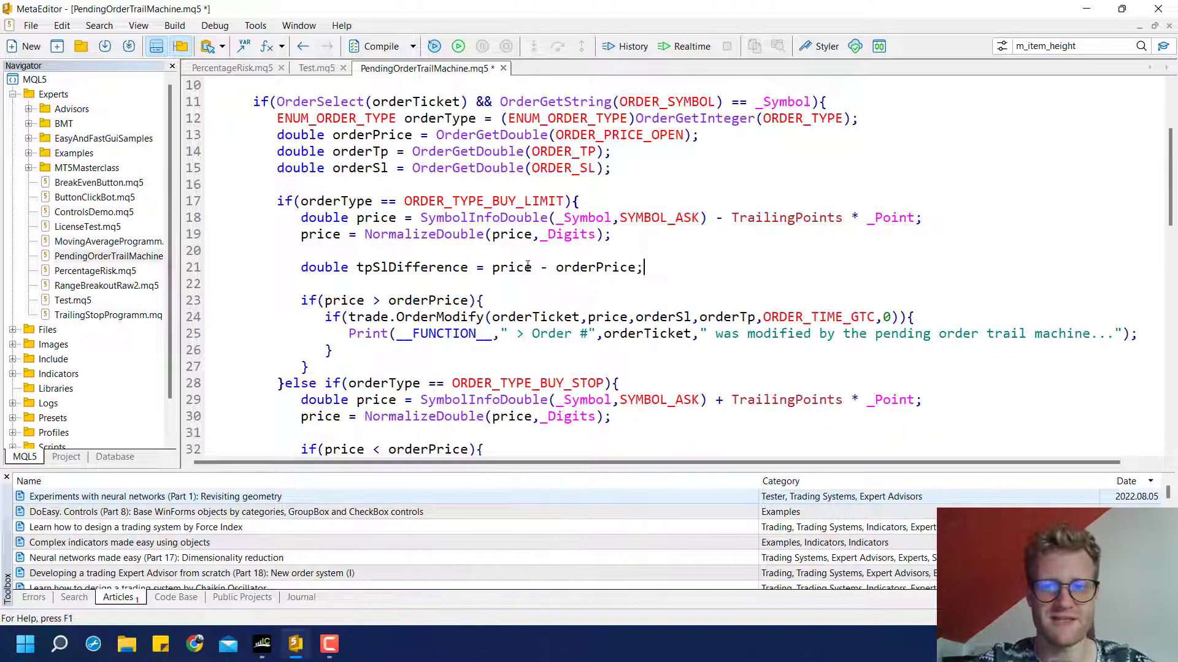
# Add the line orderTp += tpSlDifference; below the tpSlDifference declaration in the buy limit branch.
pyautogui.press('Return')
pyautogui.write('k')
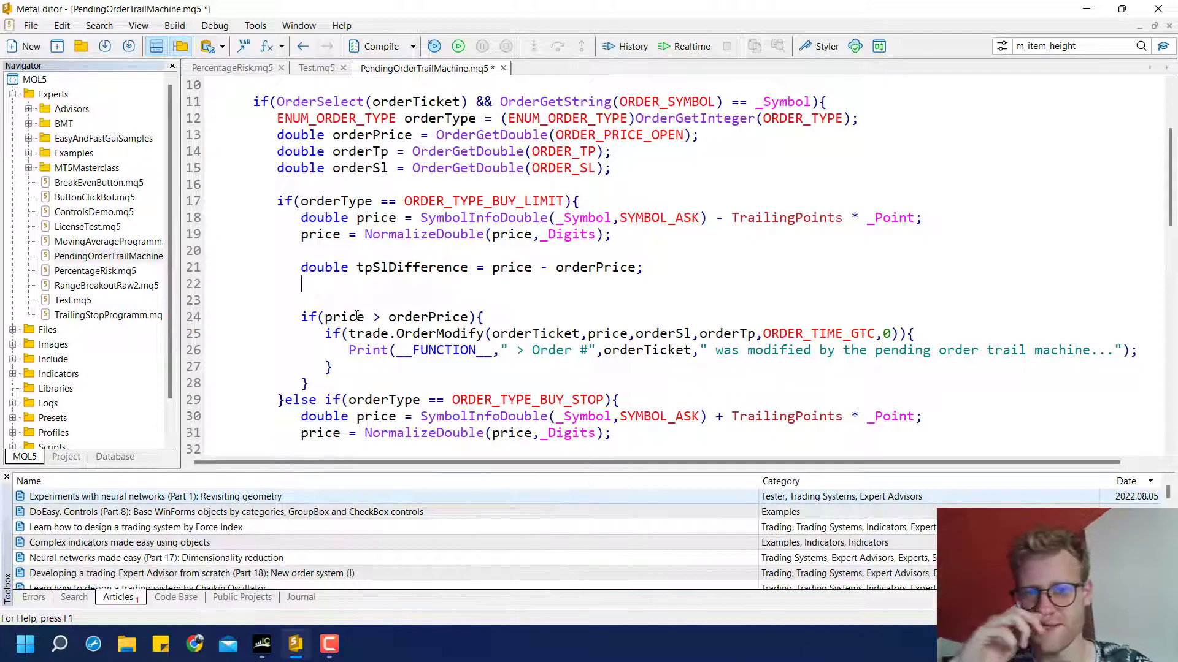
pyautogui.doubleClick(356, 315)
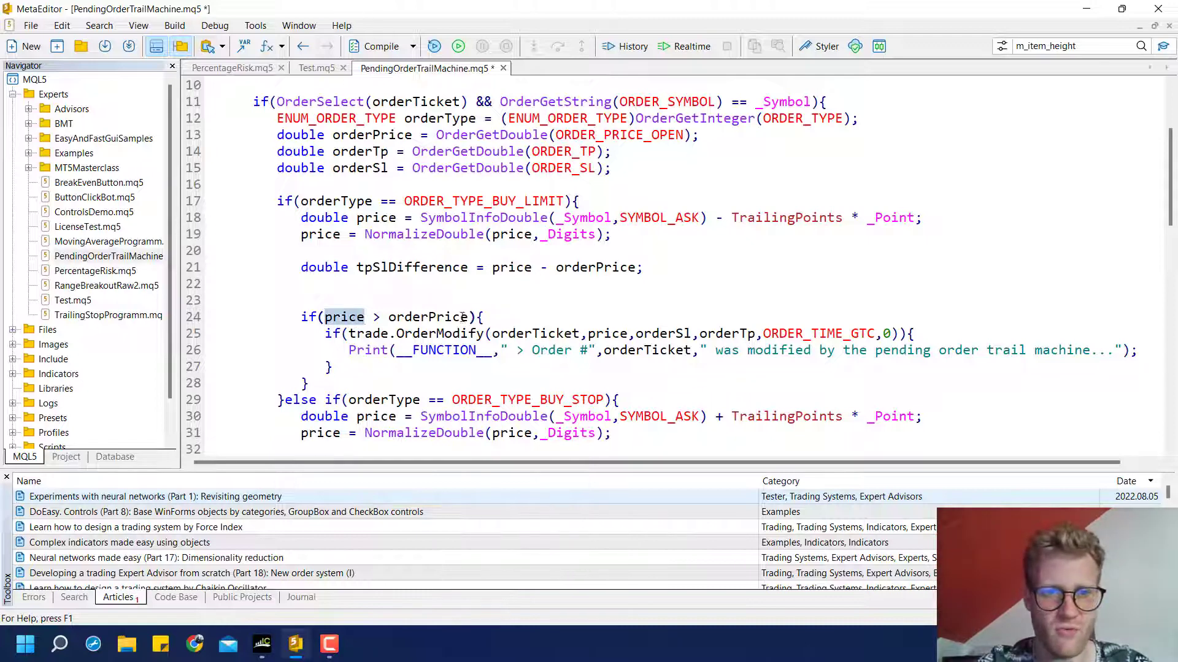
pyautogui.click(392, 290)
pyautogui.press('Return')
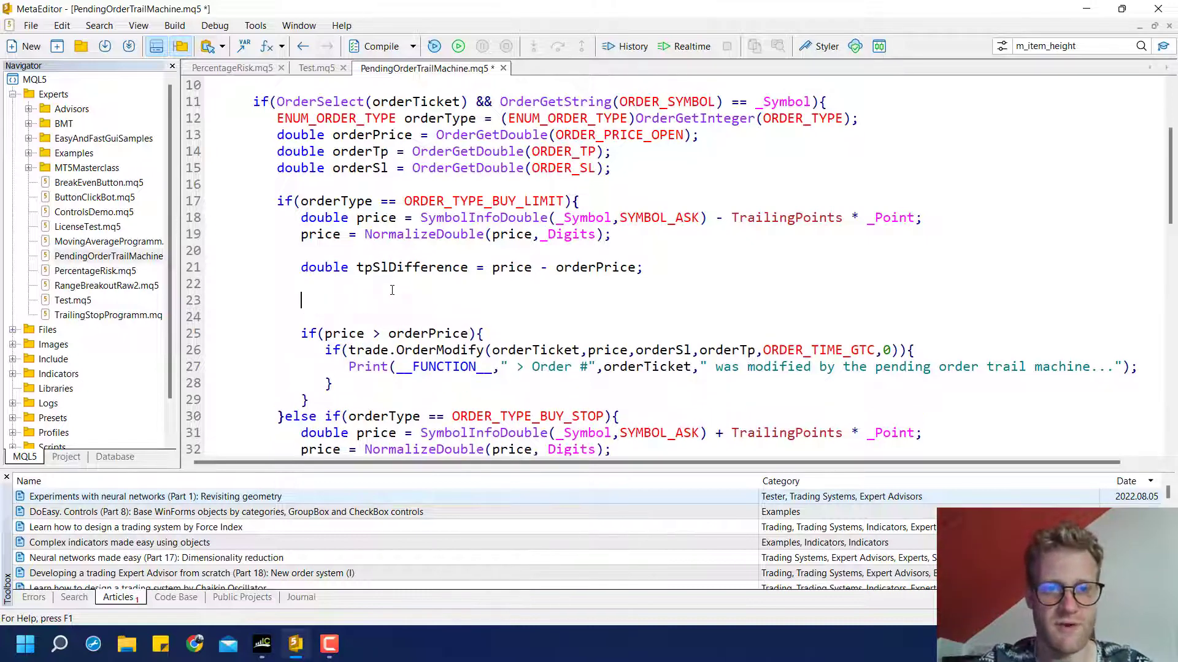
pyautogui.write('order')
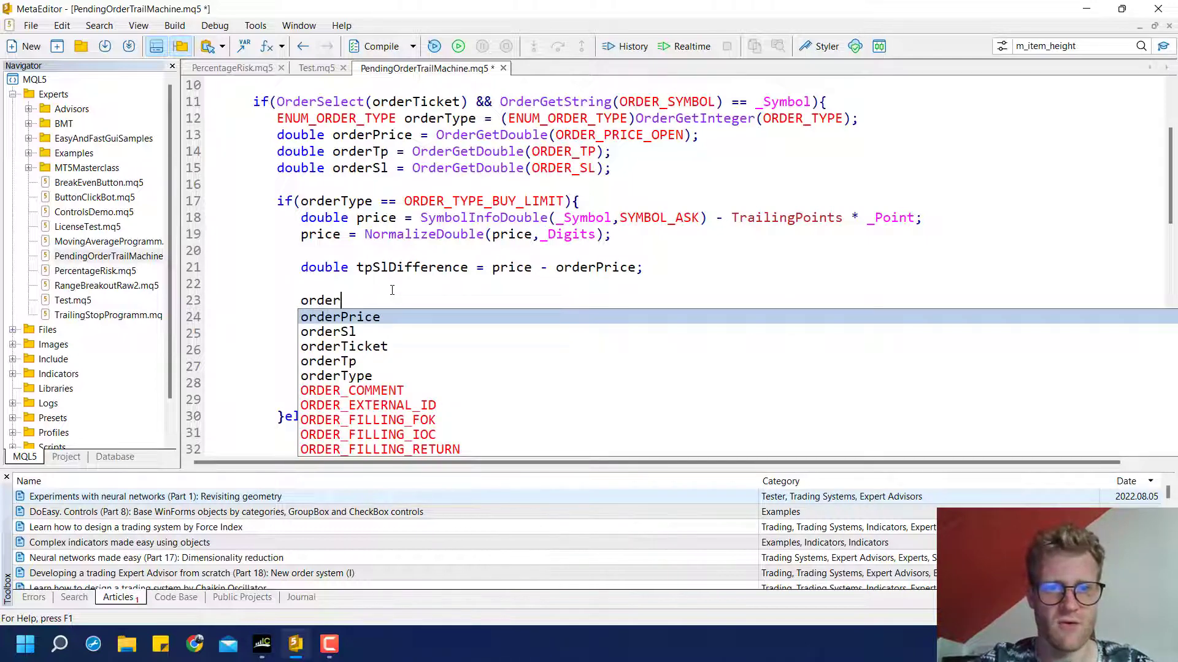
pyautogui.write('Ticket +')
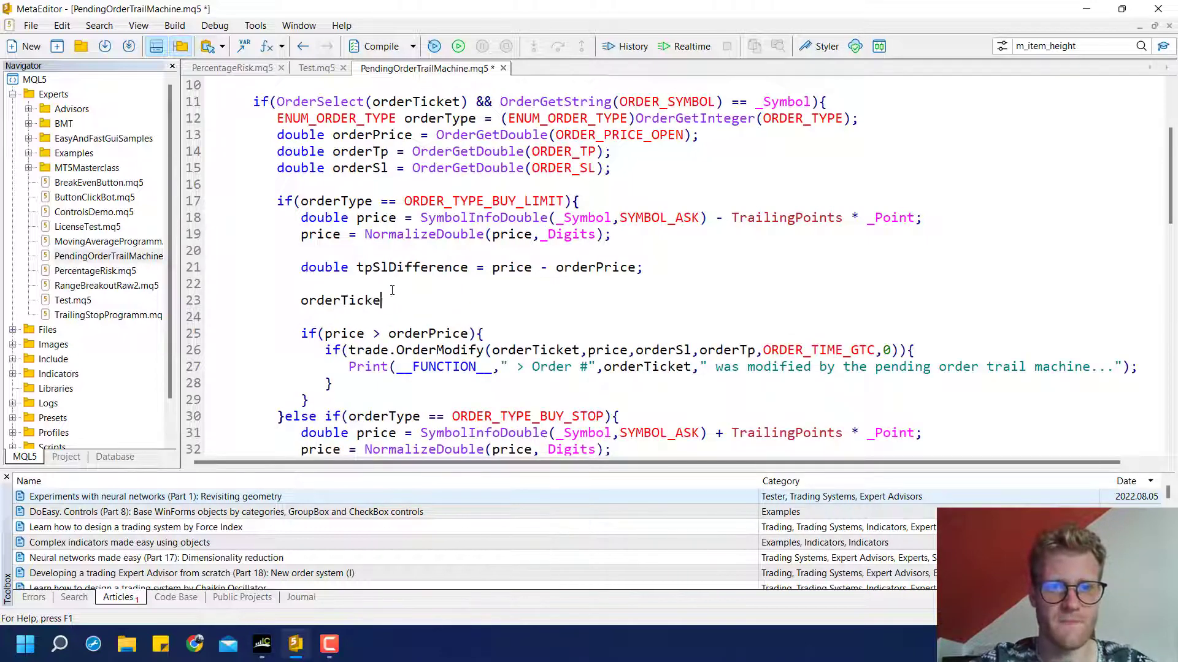
pyautogui.press('BackSpace')
pyautogui.press('BackSpace')
pyautogui.press('BackSpace')
pyautogui.press('BackSpace')
pyautogui.write('p += ')
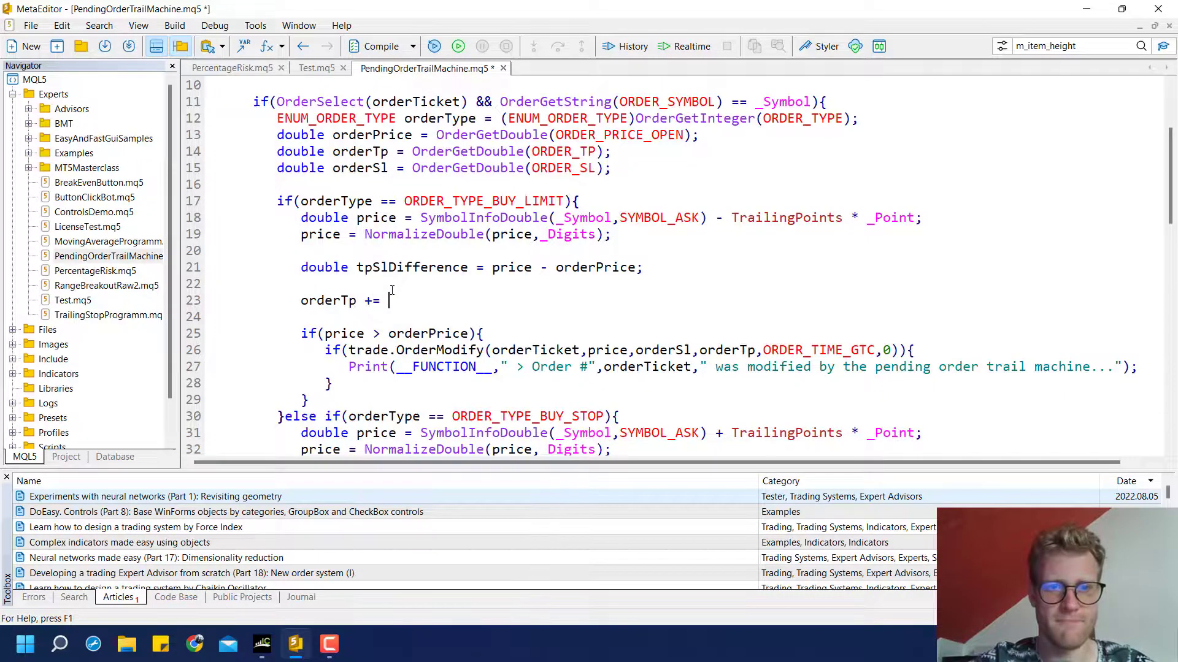
pyautogui.write('tp')
pyautogui.press('BackSpace')
pyautogui.write('tpSl')
pyautogui.press('Return')
pyautogui.write(';')
pyautogui.press('Return')
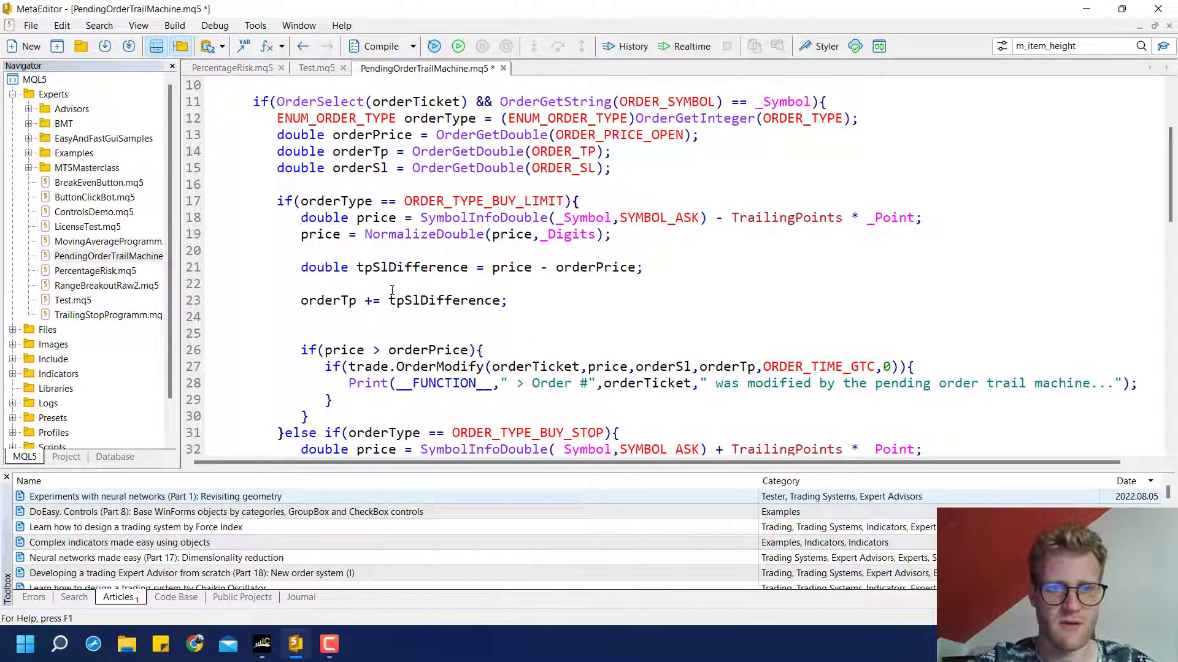
# Add the line orderTp = NormalizeDouble(price,_Digits); directly below the take profit adjustment.
pyautogui.write('order')
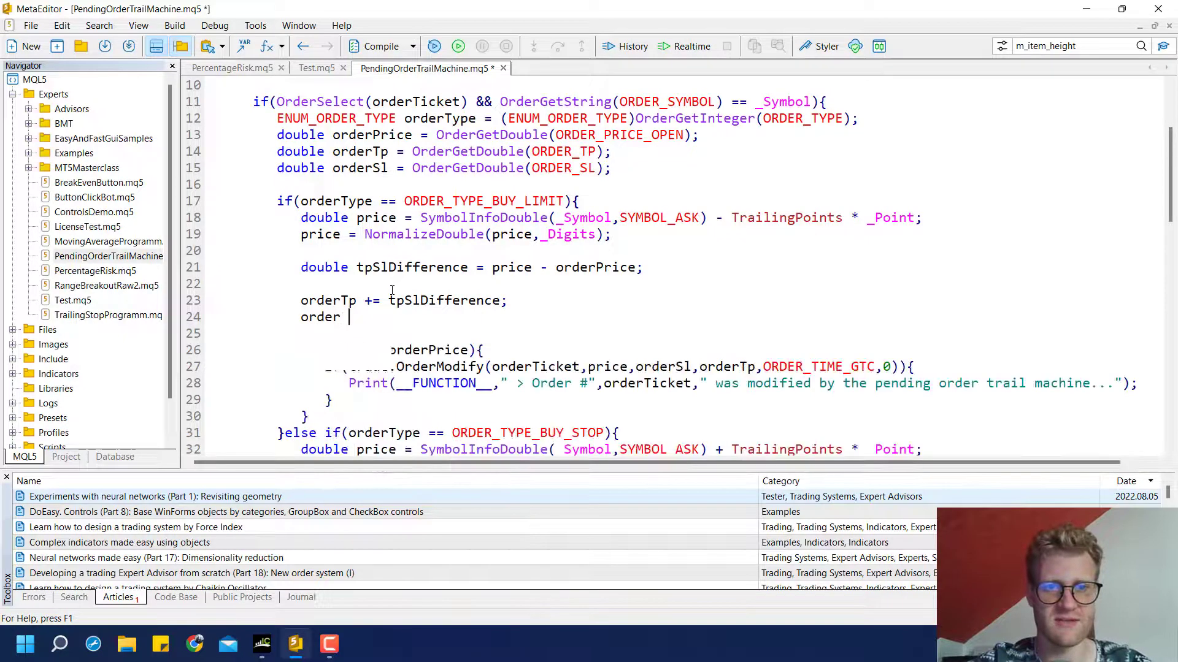
pyautogui.write('Ticket = NOr')
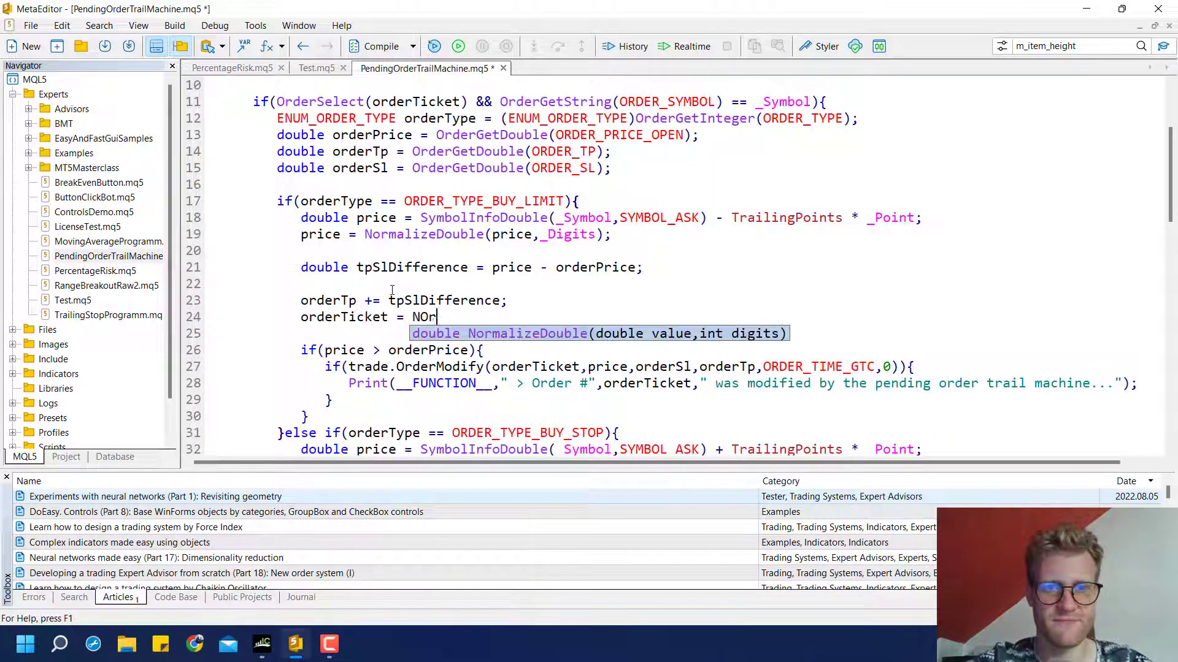
pyautogui.press('BackSpace')
pyautogui.press('BackSpace')
pyautogui.press('BackSpace')
pyautogui.press('BackSpace')
pyautogui.press('BackSpace')
pyautogui.press('BackSpace')
pyautogui.press('BackSpace')
pyautogui.press('BackSpace')
pyautogui.press('BackSpace')
pyautogui.press('BackSpace')
pyautogui.press('BackSpace')
pyautogui.write('Tp = NormalizeDouble(')
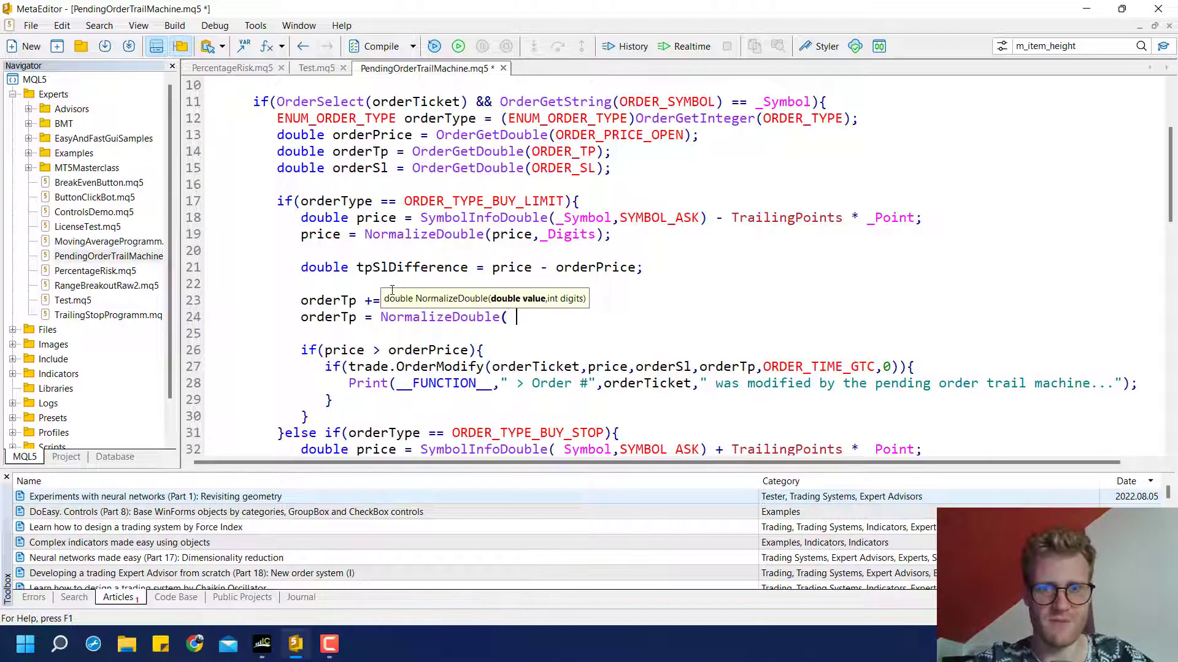
pyautogui.write('price,_Digits);')
pyautogui.press('Return')
pyautogui.press('Down')
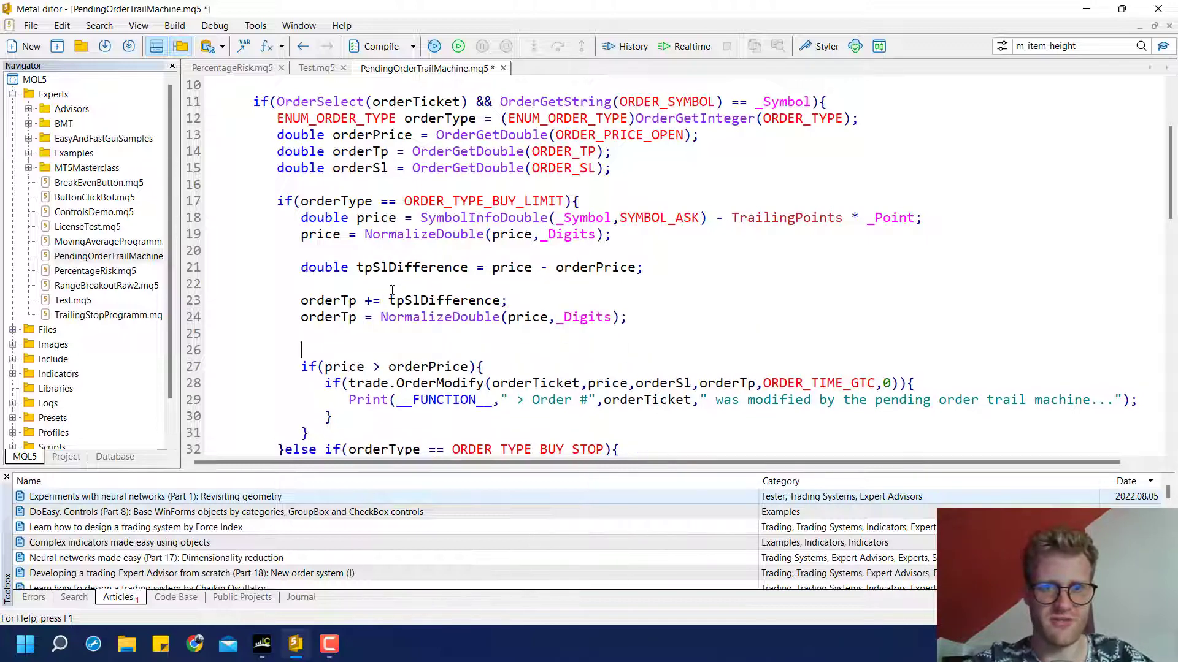
# Add the line orderSl += tpSlDifference; below the take profit lines in the buy limit branch.
pyautogui.press('Up')
pyautogui.press('Return')
pyautogui.write('double')
pyautogui.press('BackSpace')
pyautogui.press('BackSpace')
pyautogui.press('BackSpace')
pyautogui.press('BackSpace')
pyautogui.press('BackSpace')
pyautogui.press('BackSpace')
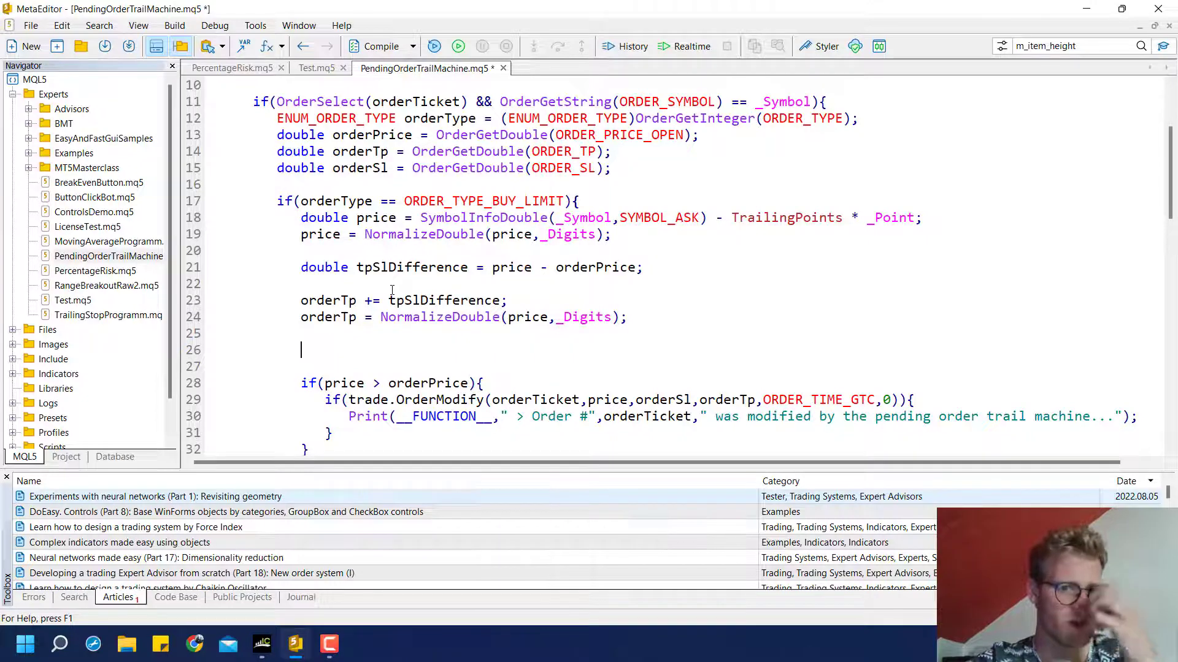
pyautogui.write('orderSl  ')
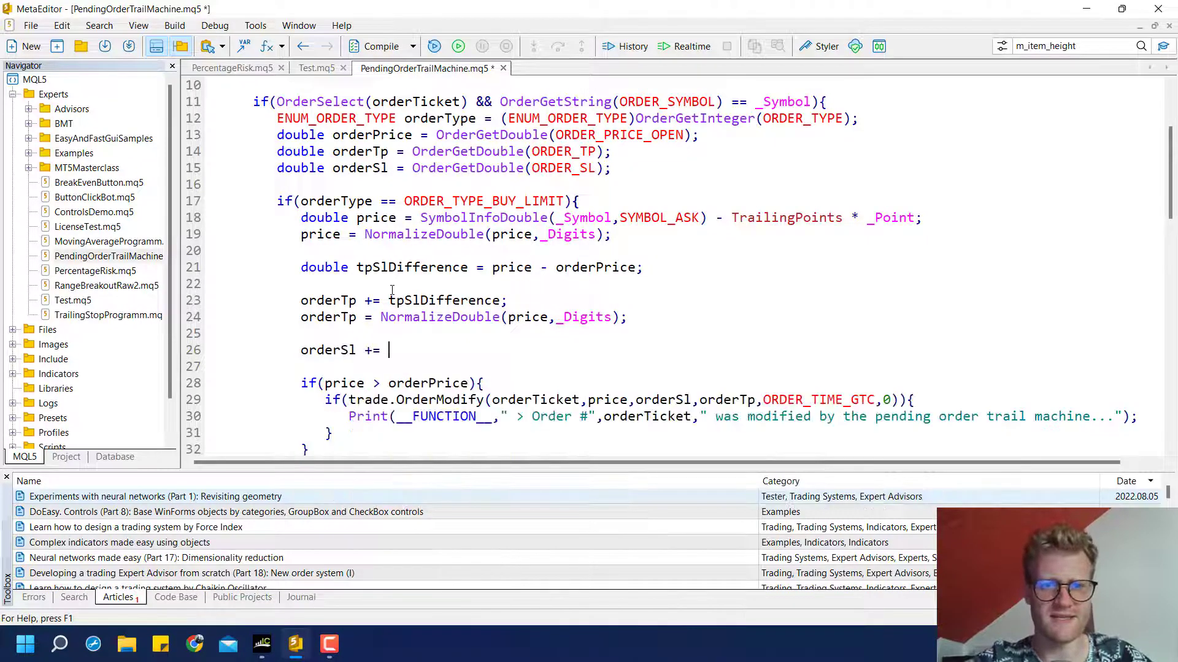
pyautogui.write('+=')
pyautogui.press('BackSpace')
pyautogui.write('tpSlDifference')
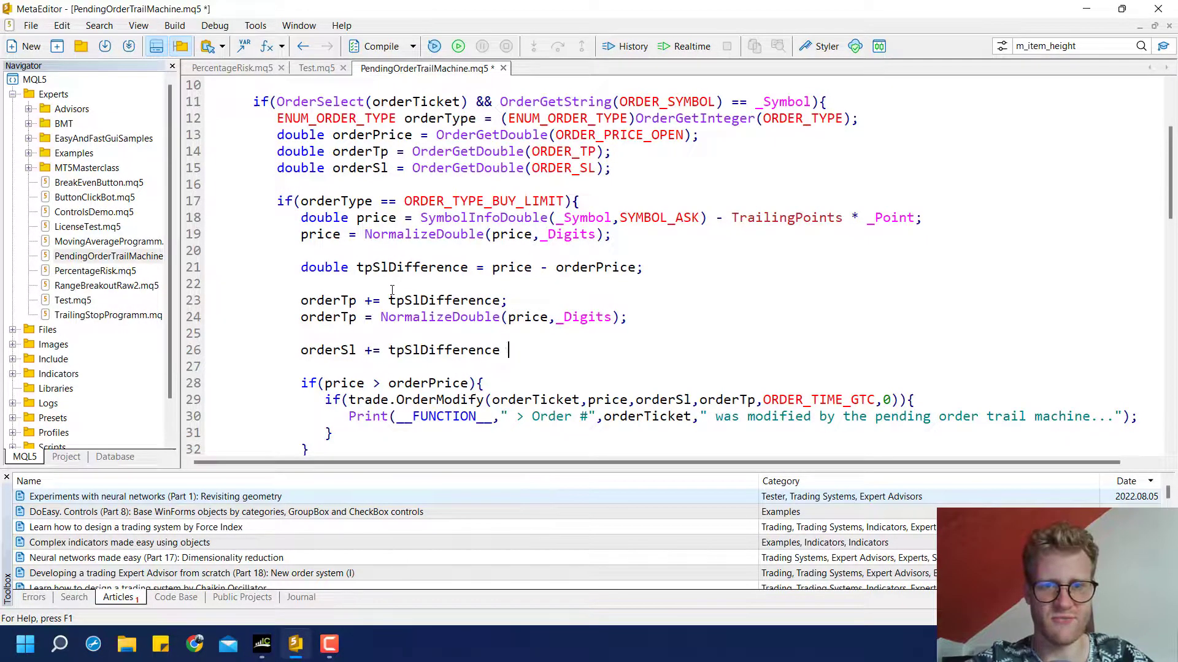
pyautogui.press('BackSpace')
pyautogui.write(';')
# Add the line orderSl = NormalizeDouble(price,_Digits); directly below the stop loss adjustment.
pyautogui.press('Return')
pyautogui.write('orderSl')
pyautogui.press('Escape')
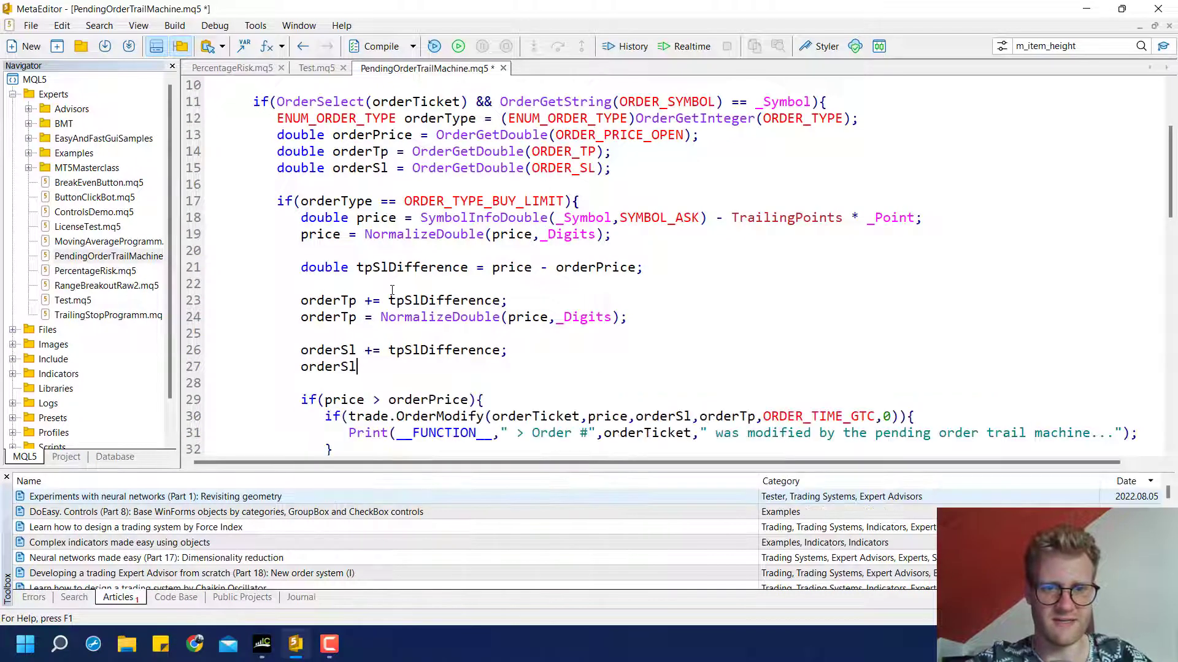
pyautogui.write('= NormalizeDouble(price,')
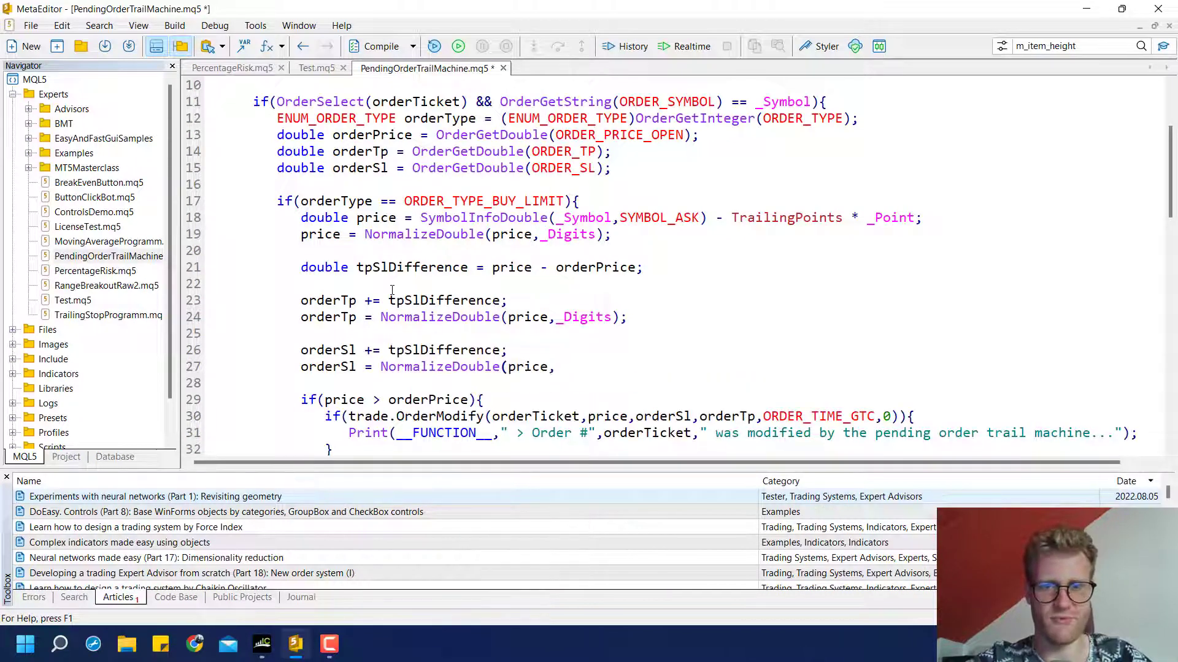
pyautogui.write('_Digits);')
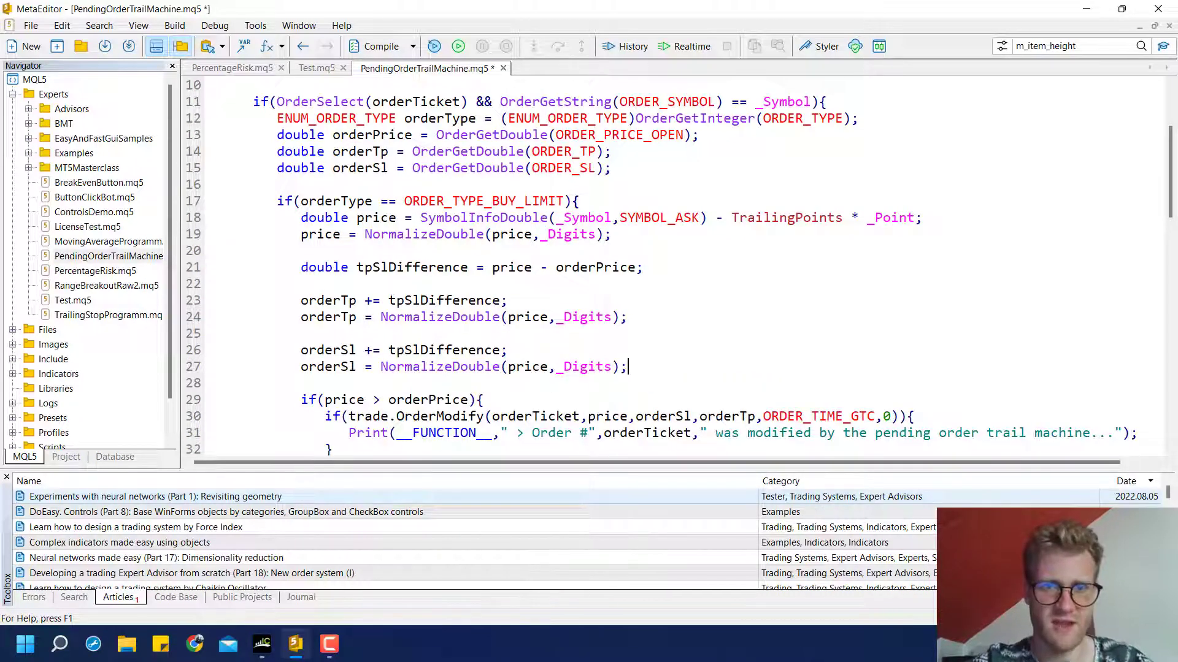
# Compile the PendingOrderTrailMachine expert and highlight ORDER_TYPE_BUY_LIMIT in the branch condition.
pyautogui.click(375, 46)
pyautogui.click(383, 331)
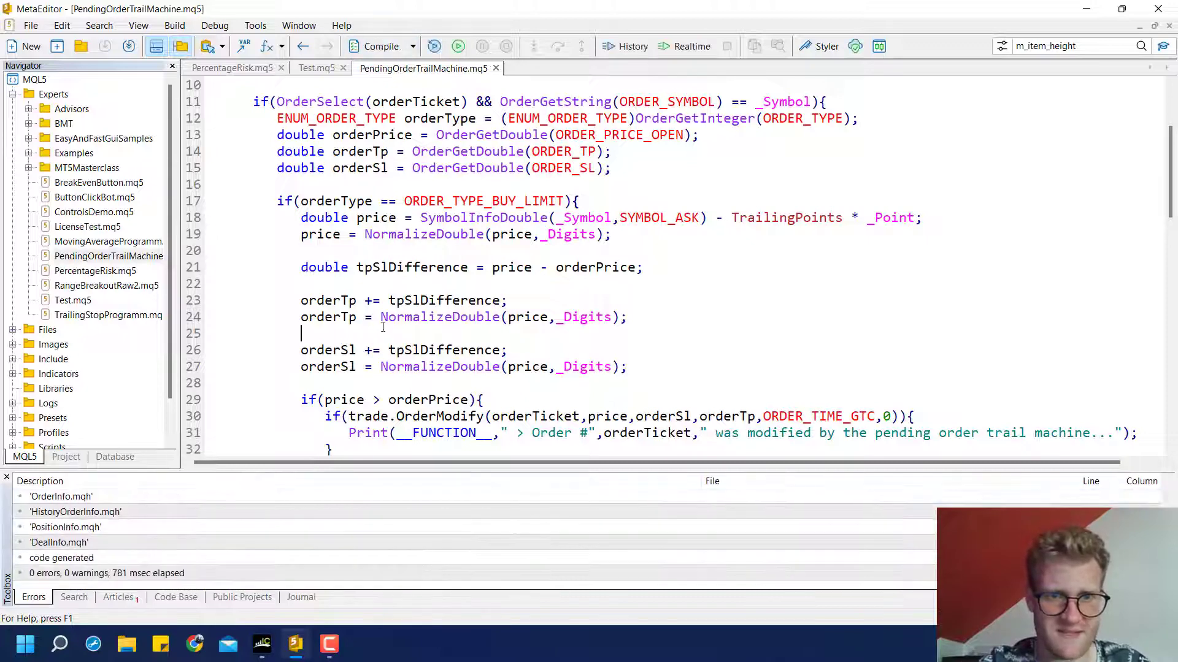
pyautogui.doubleClick(532, 202)
# Switch to MetaTrader 5, delete the pending AUDCAD sell limit order and place a 1-lot buy limit at 0.89375.
pyautogui.click(263, 644)
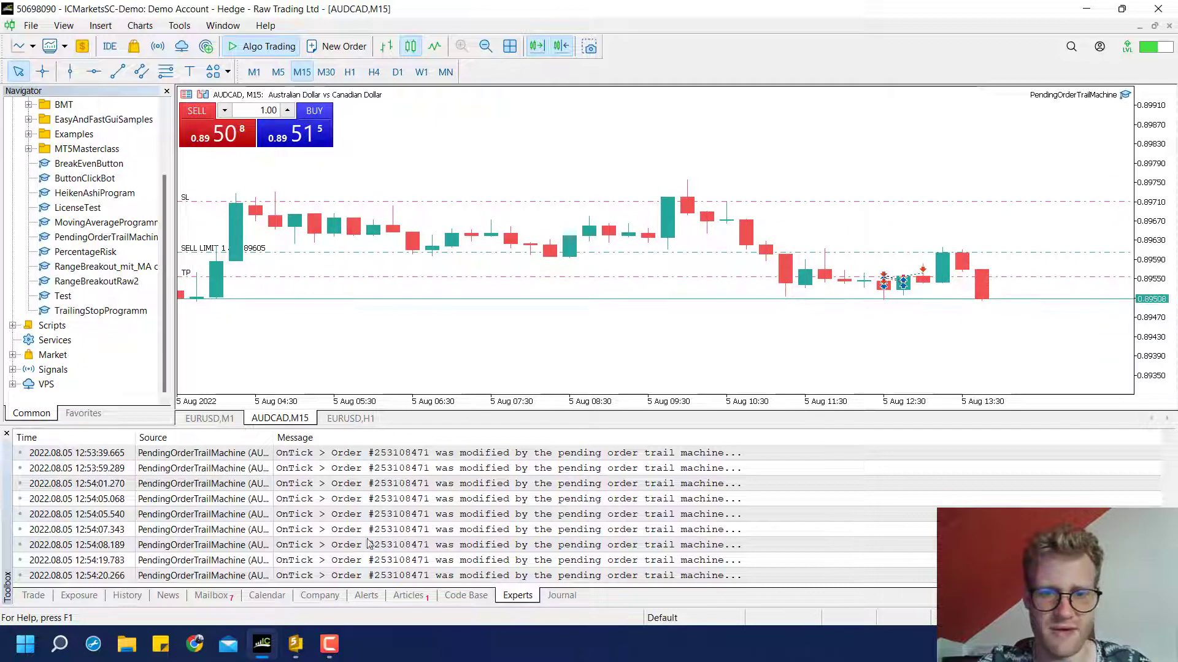
pyautogui.click(24, 598)
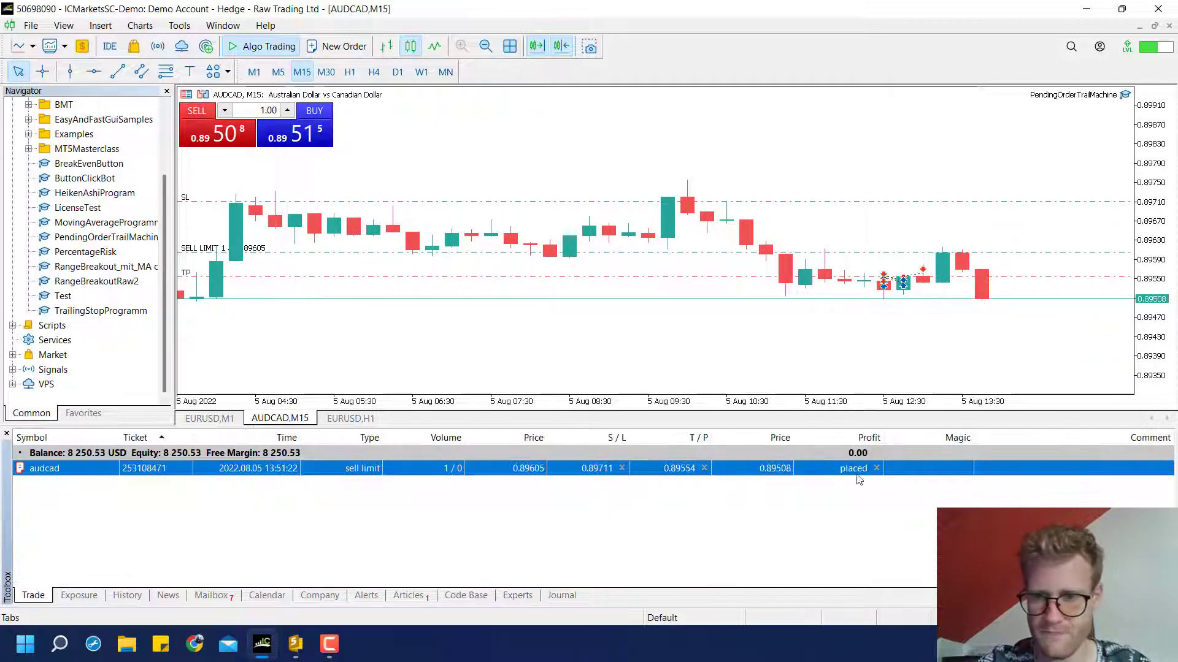
pyautogui.click(876, 468)
pyautogui.rightClick(835, 369)
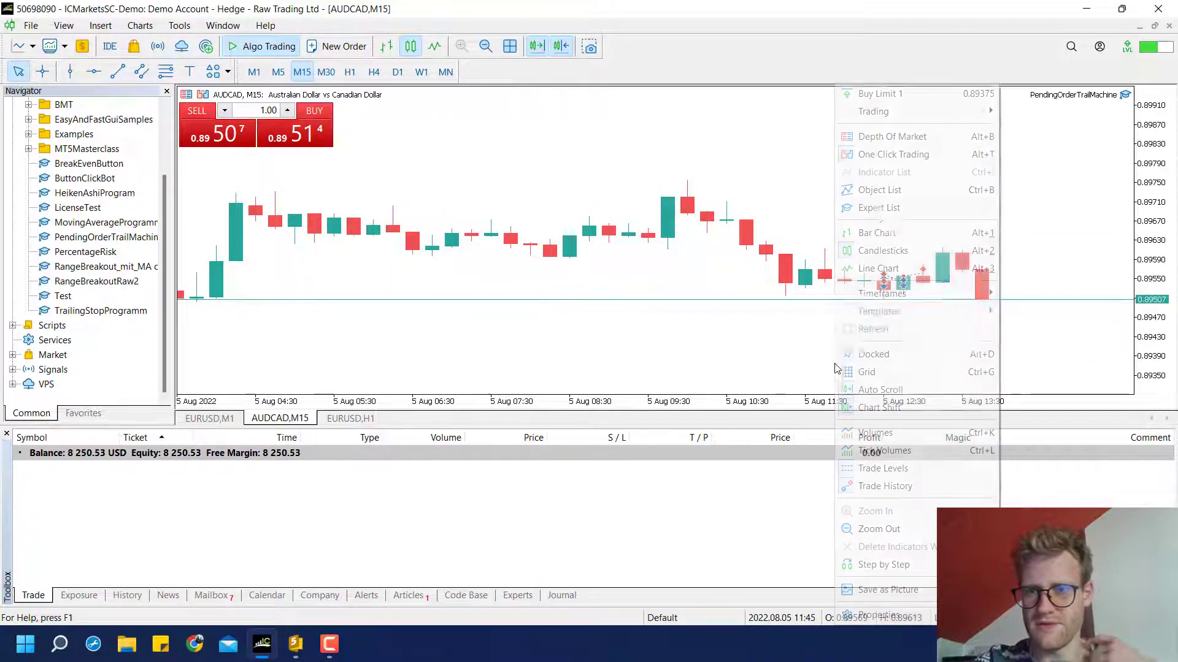
pyautogui.click(901, 96)
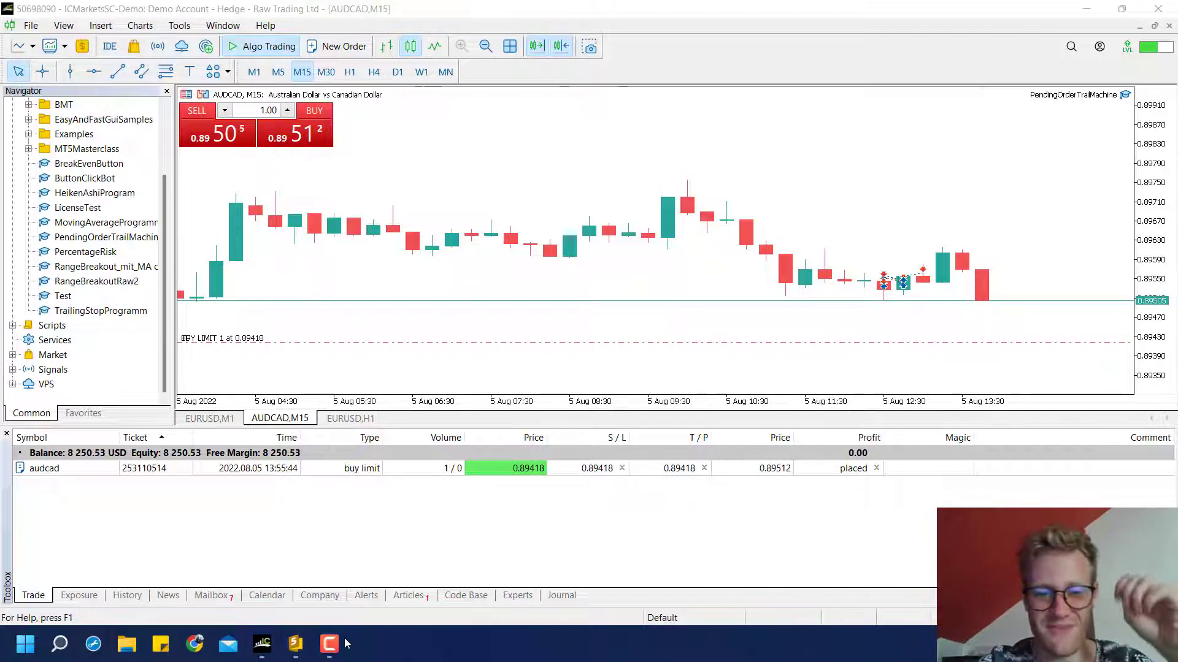
# Switch to MetaEditor and insert the condition if(orderTp > 0){ above the take profit adjustment in the buy limit branch.
pyautogui.click(295, 644)
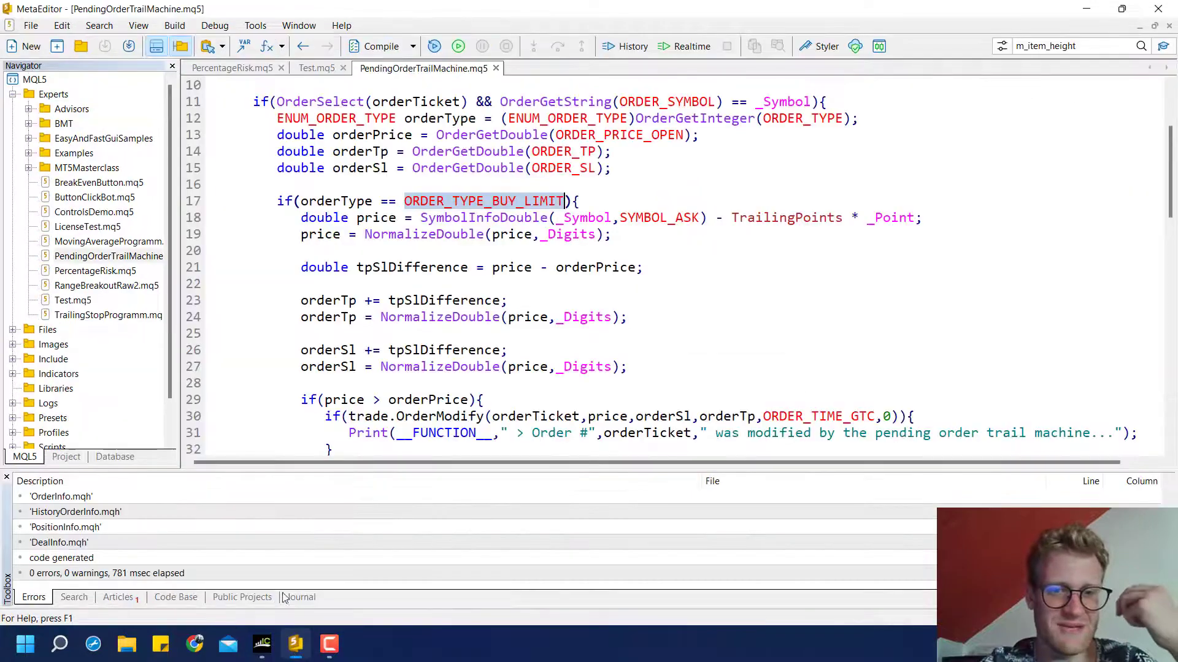
pyautogui.click(355, 235)
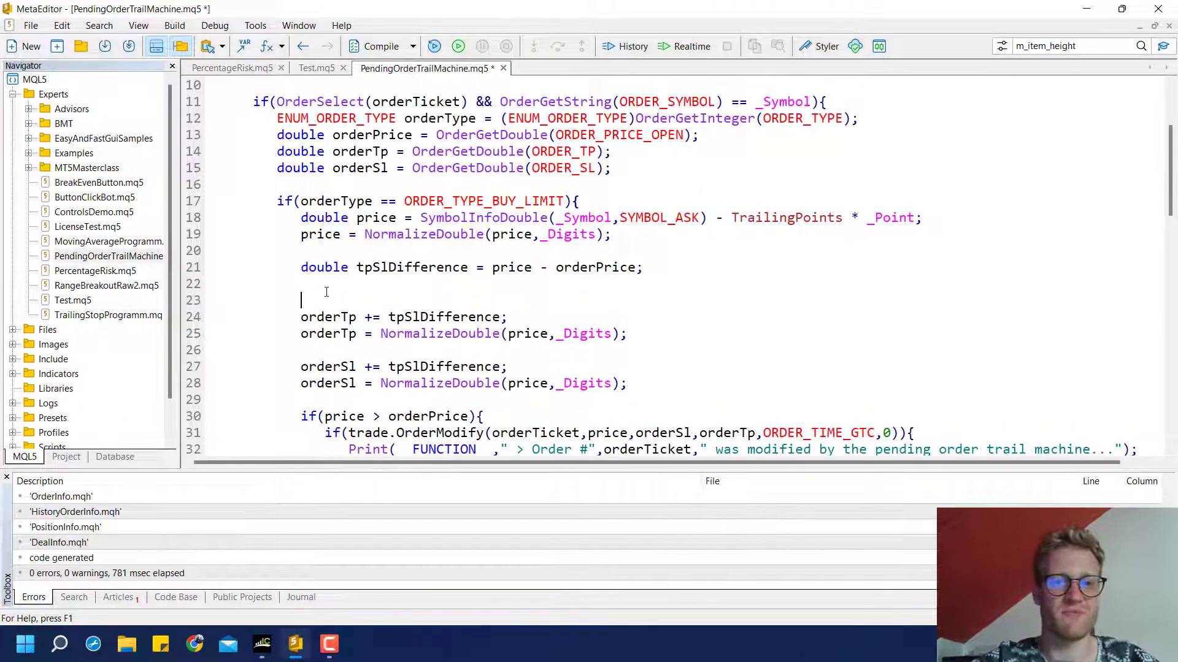
pyautogui.press('Return')
pyautogui.write('if(orderTicket')
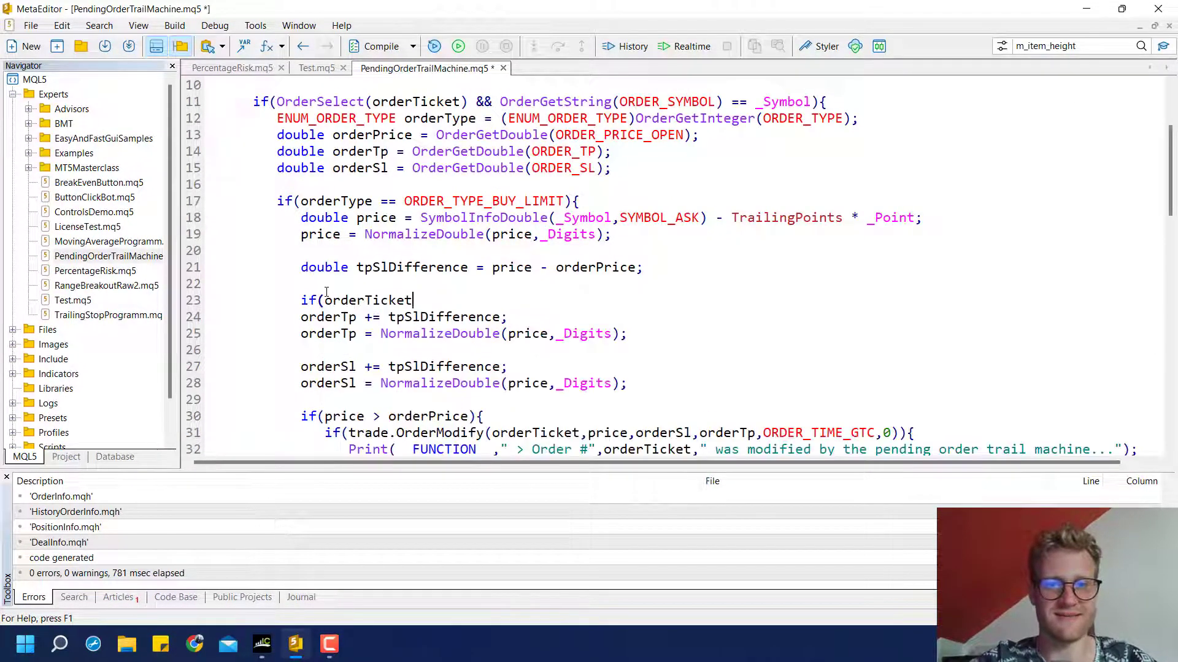
pyautogui.press('BackSpace')
pyautogui.press('BackSpace')
pyautogui.press('BackSpace')
pyautogui.press('BackSpace')
pyautogui.press('BackSpace')
pyautogui.press('BackSpace')
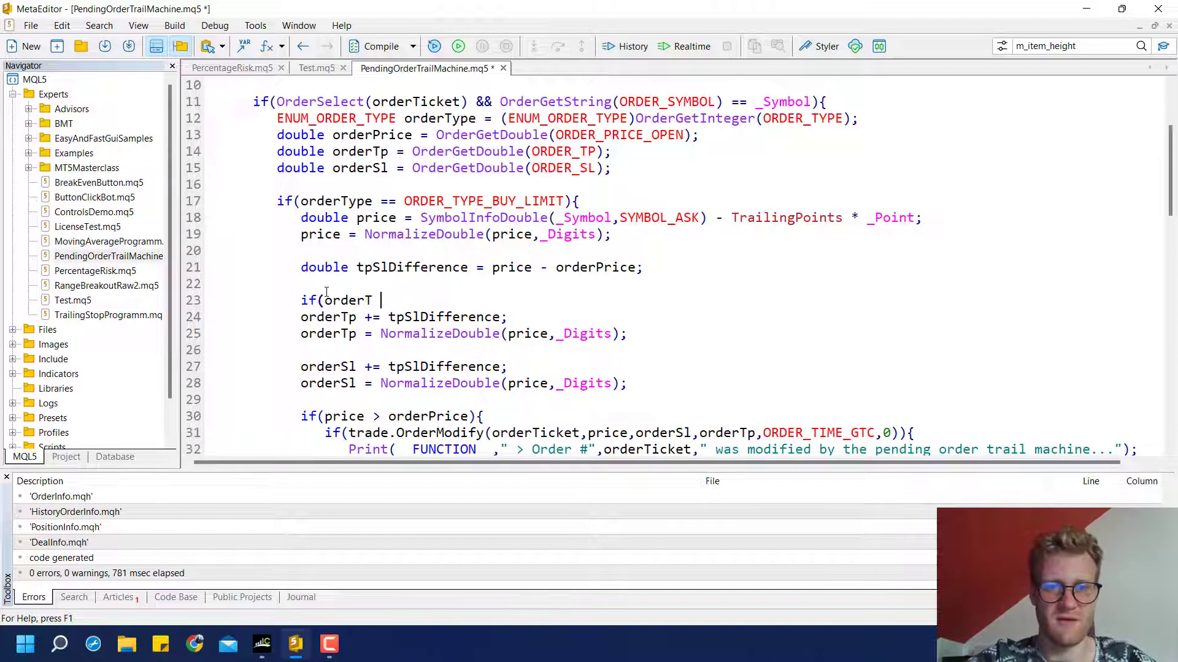
pyautogui.write('p > 0){')
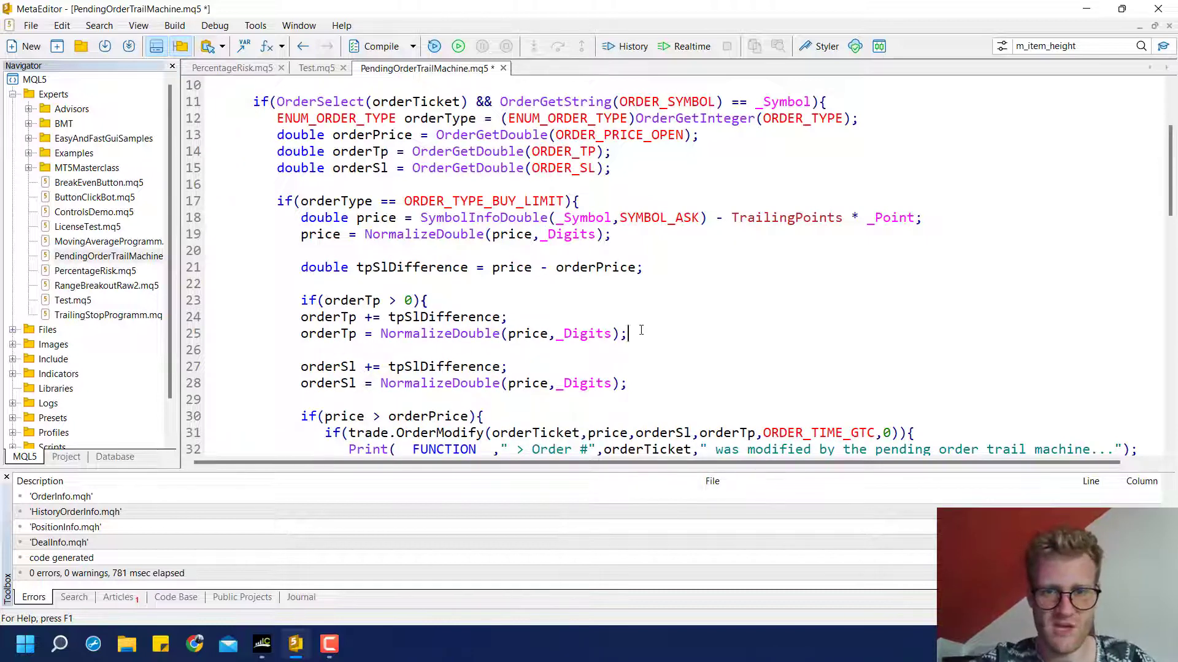
# Close the orderTp condition with a brace and indent the two take profit lines inside it.
pyautogui.press('Return')
pyautogui.write('}')
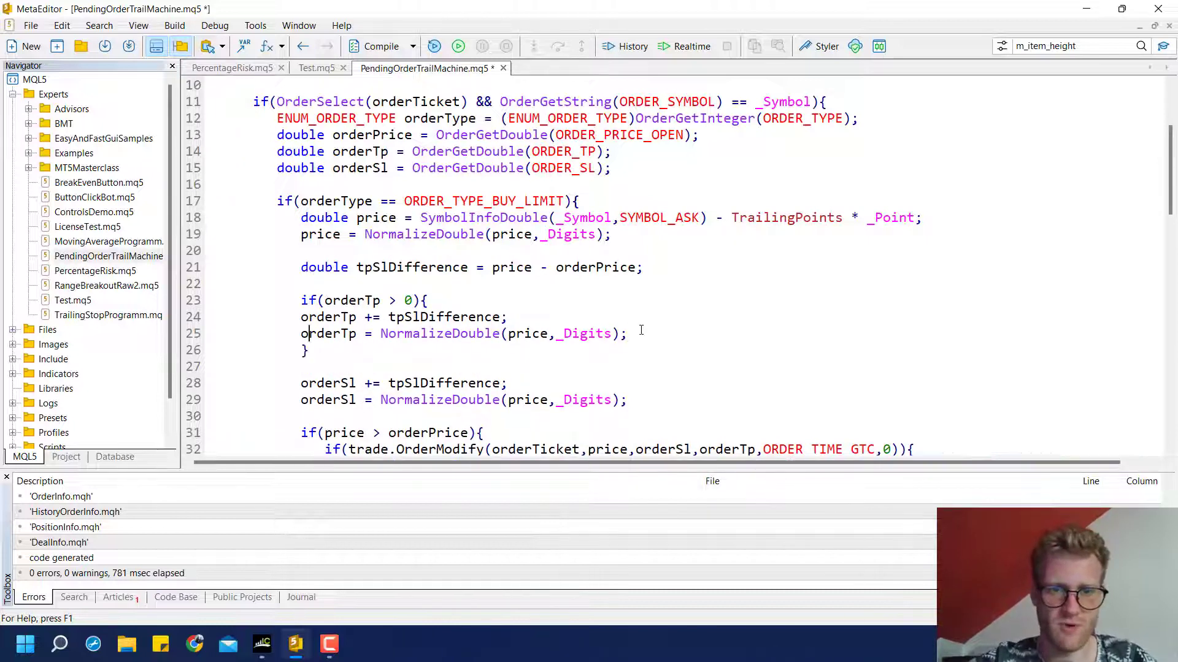
pyautogui.moveTo(301, 317); pyautogui.dragTo(300, 333)
pyautogui.press('Tab')
# Wrap the two stop loss lines in an if(orderSl > 0){ } block and indent them.
pyautogui.click(398, 366)
pyautogui.press('Return')
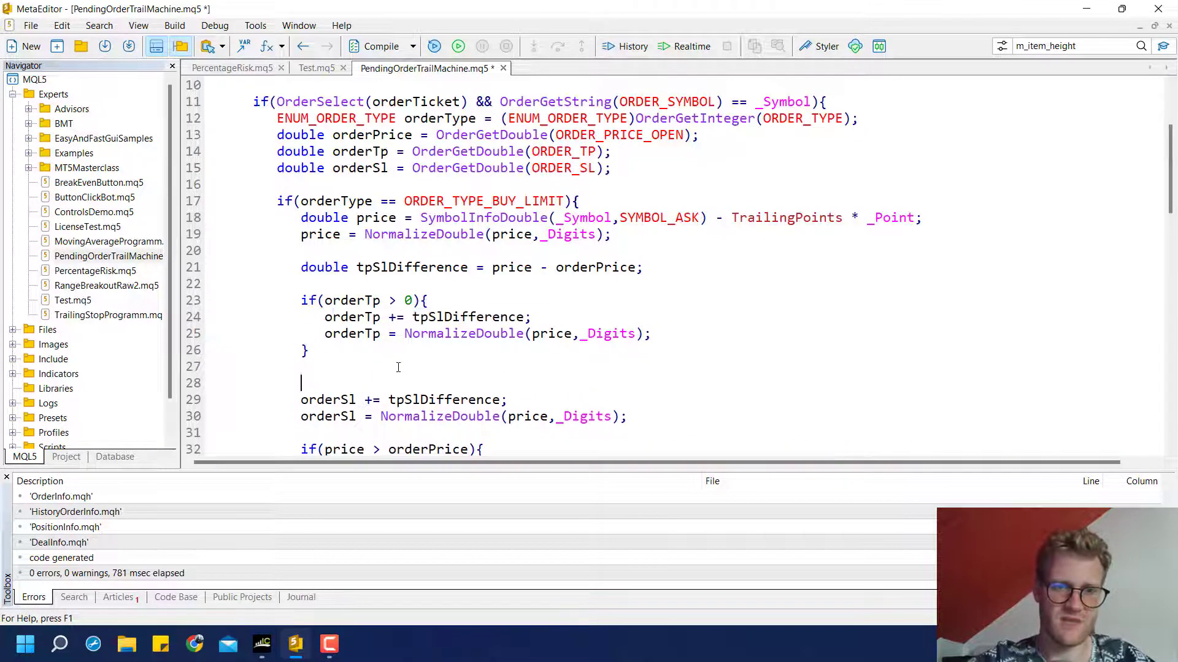
pyautogui.write('if(order')
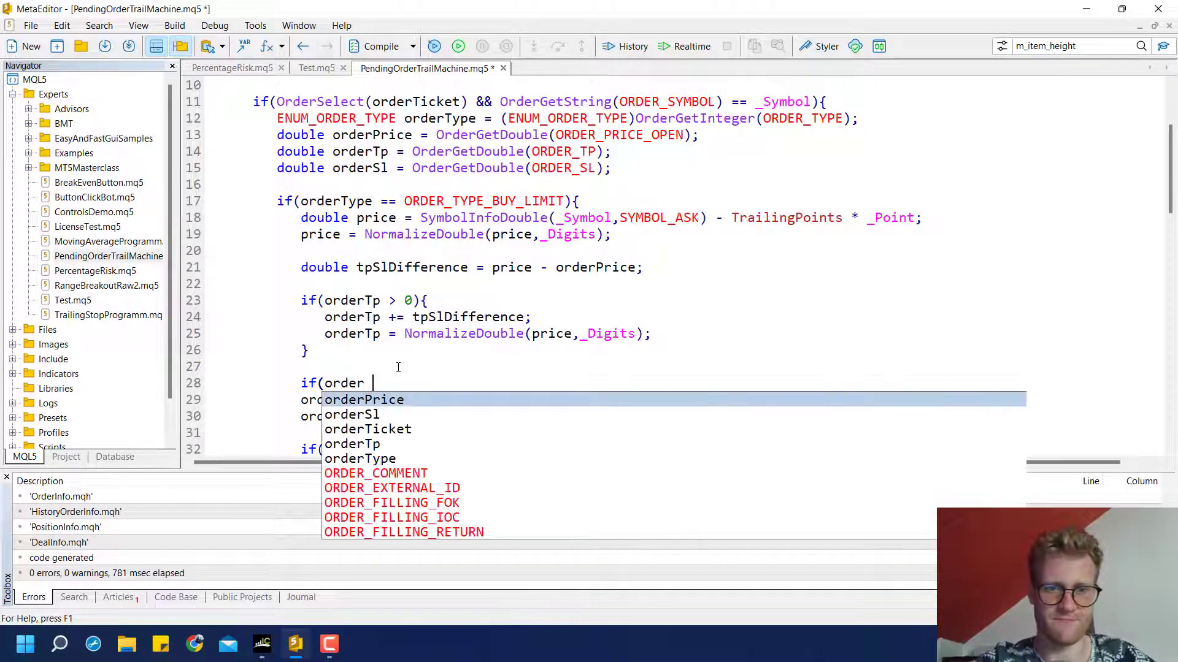
pyautogui.write('Sl > 0) {')
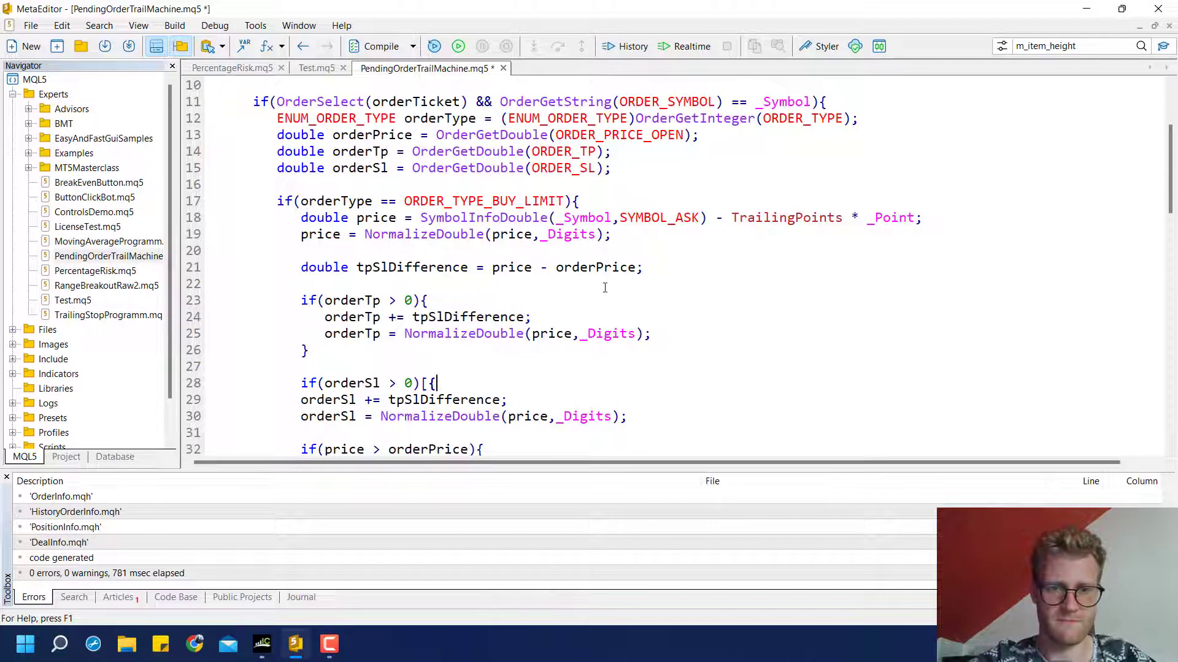
pyautogui.press('BackSpace')
pyautogui.press('Return')
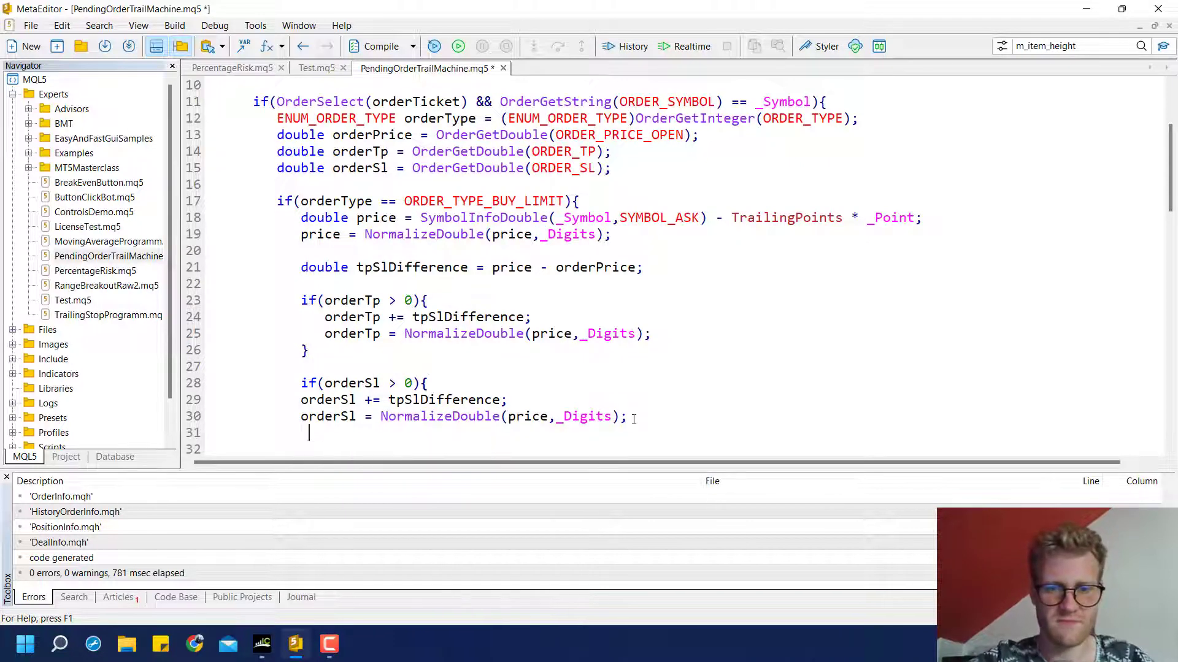
pyautogui.write('}')
pyautogui.press('Up')
pyautogui.hotkey('shift', 'Up')
pyautogui.press('Tab')
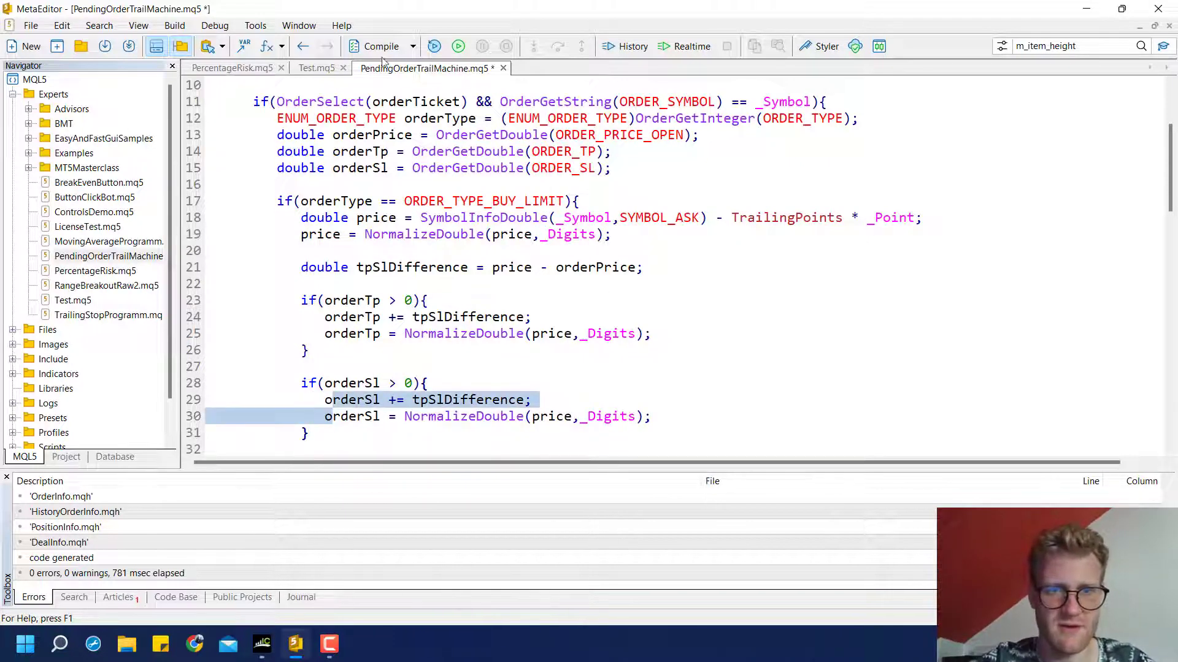
pyautogui.click(433, 362)
pyautogui.scroll(-2, 434, 362)
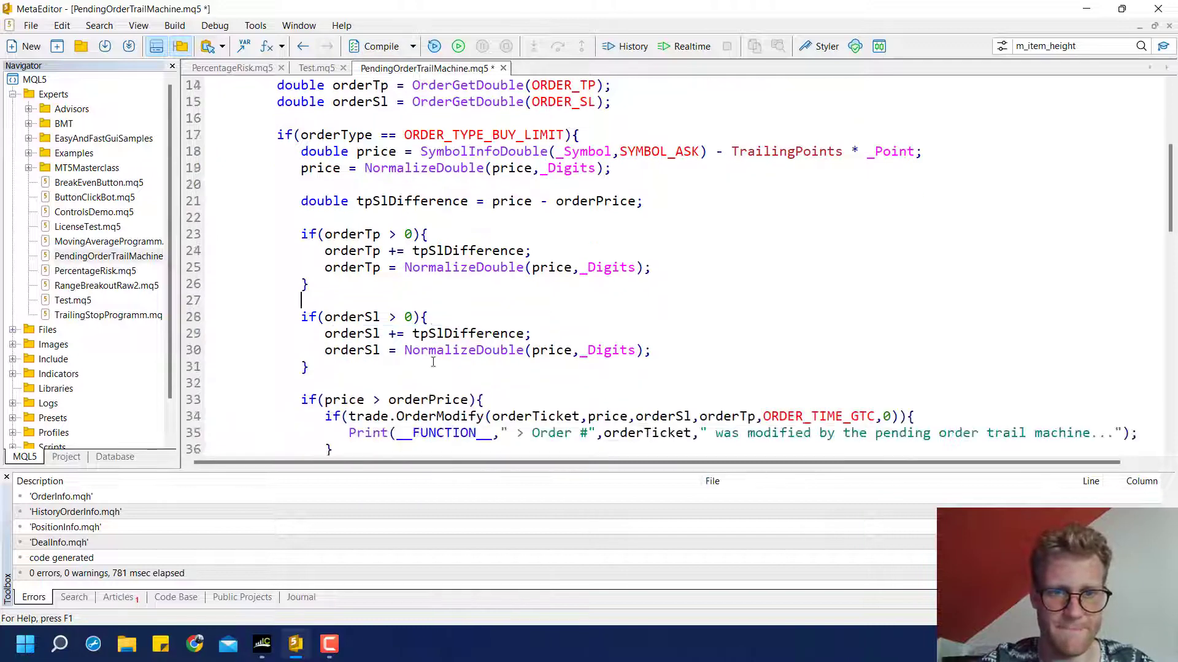
# Switch to MetaTrader 5, replace the pending buy limit with a new 1-lot one at 0.89423, and move it down to about 0.89379.
pyautogui.click(261, 643)
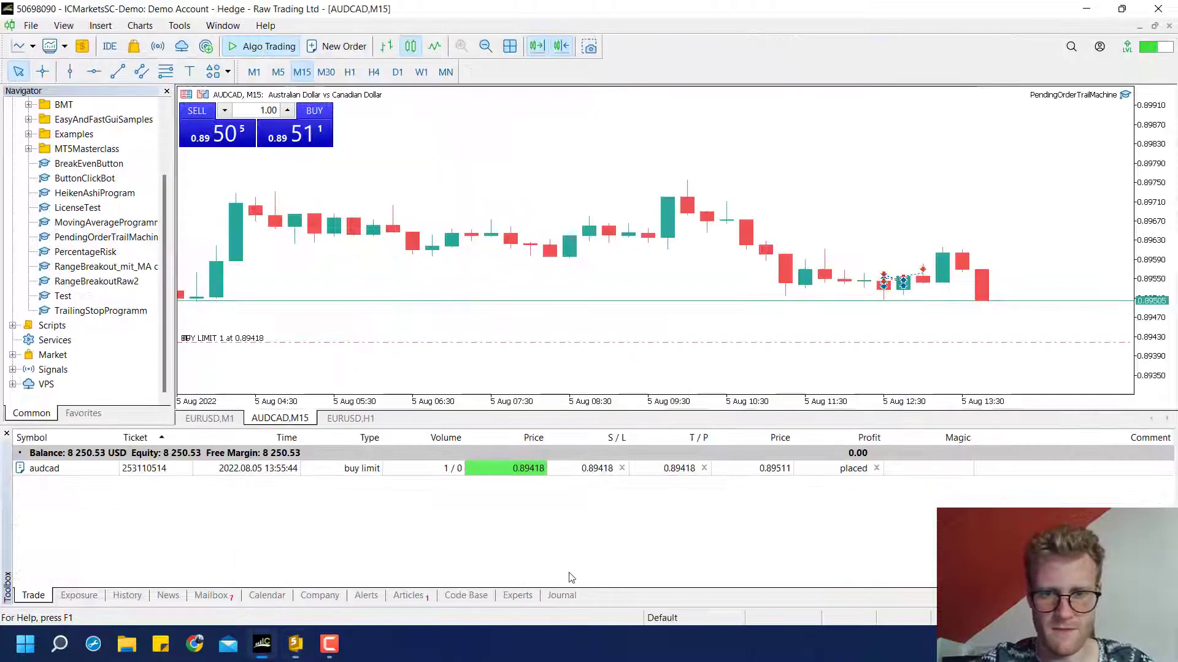
pyautogui.click(876, 468)
pyautogui.rightClick(736, 345)
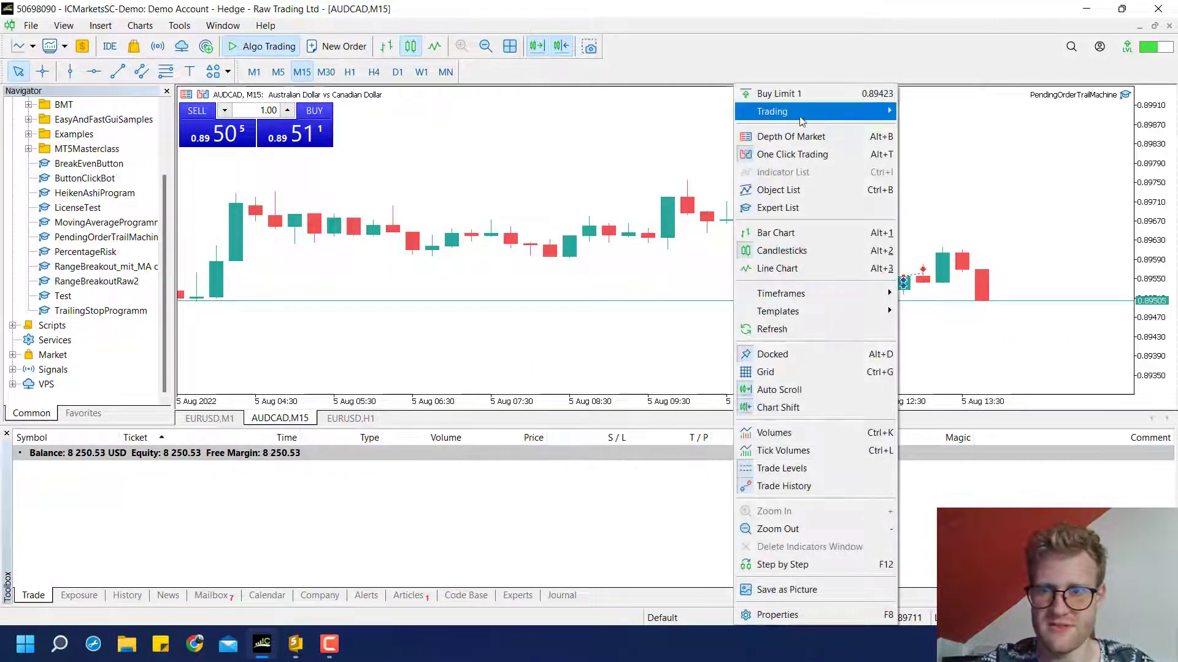
pyautogui.click(791, 94)
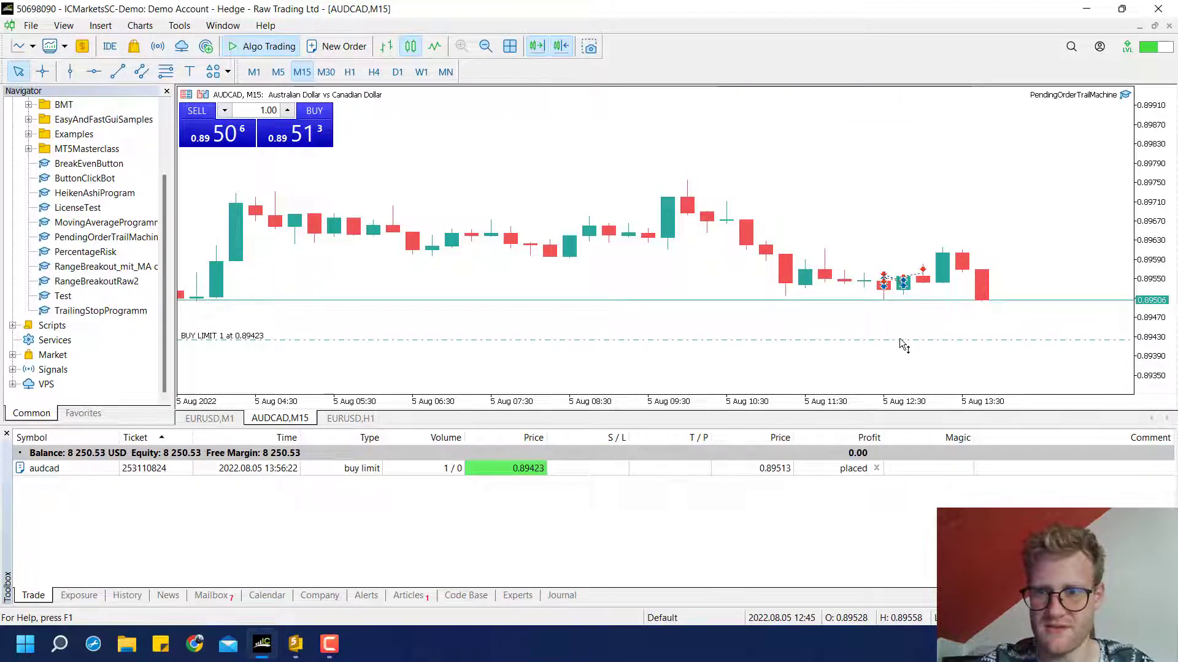
pyautogui.moveTo(904, 340); pyautogui.dragTo(927, 361)
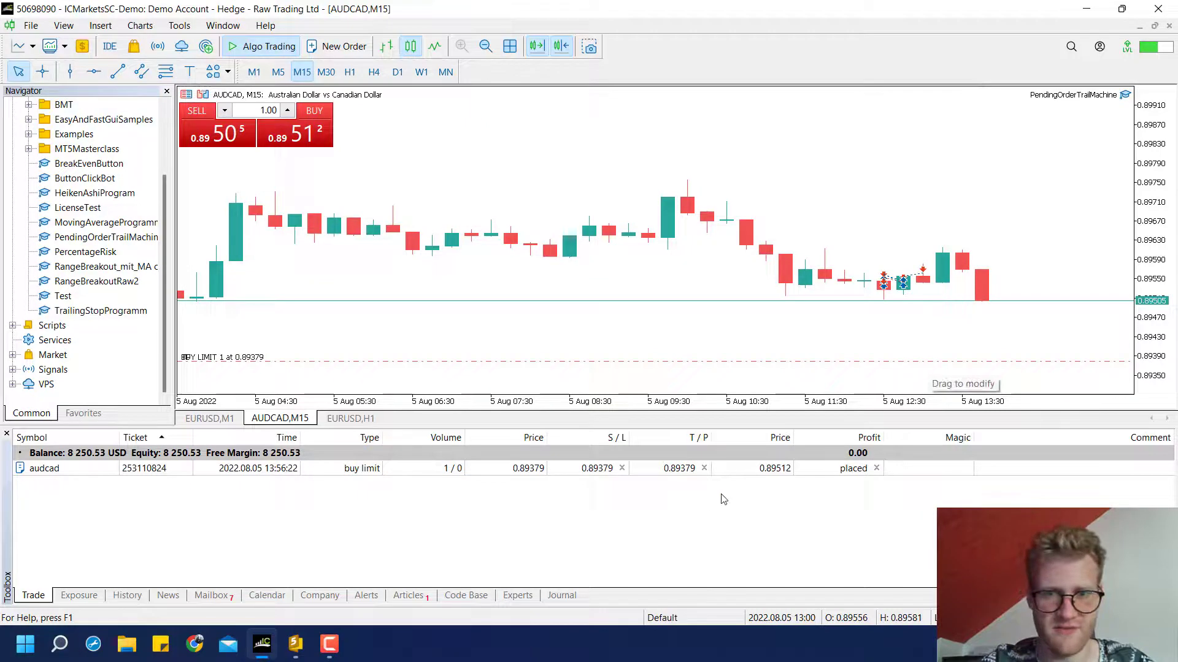
# Delete the pending buy limit order, then compile the expert in MetaEditor and review the orderTp and orderSl blocks.
pyautogui.click(876, 470)
pyautogui.click(299, 652)
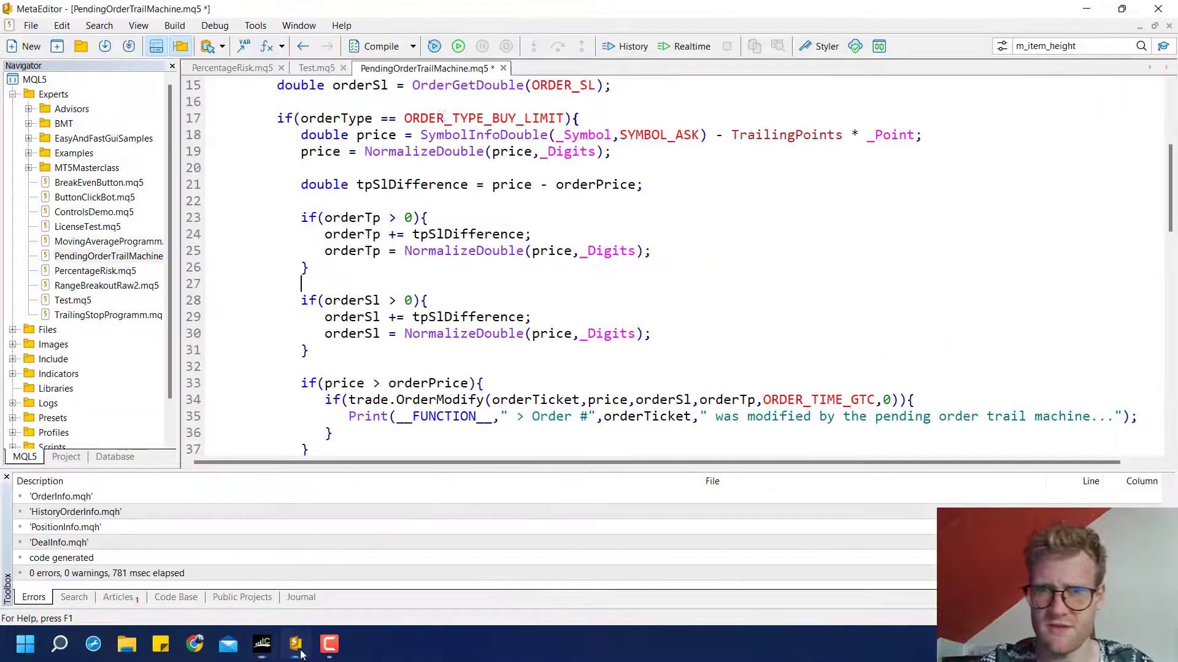
pyautogui.click(378, 46)
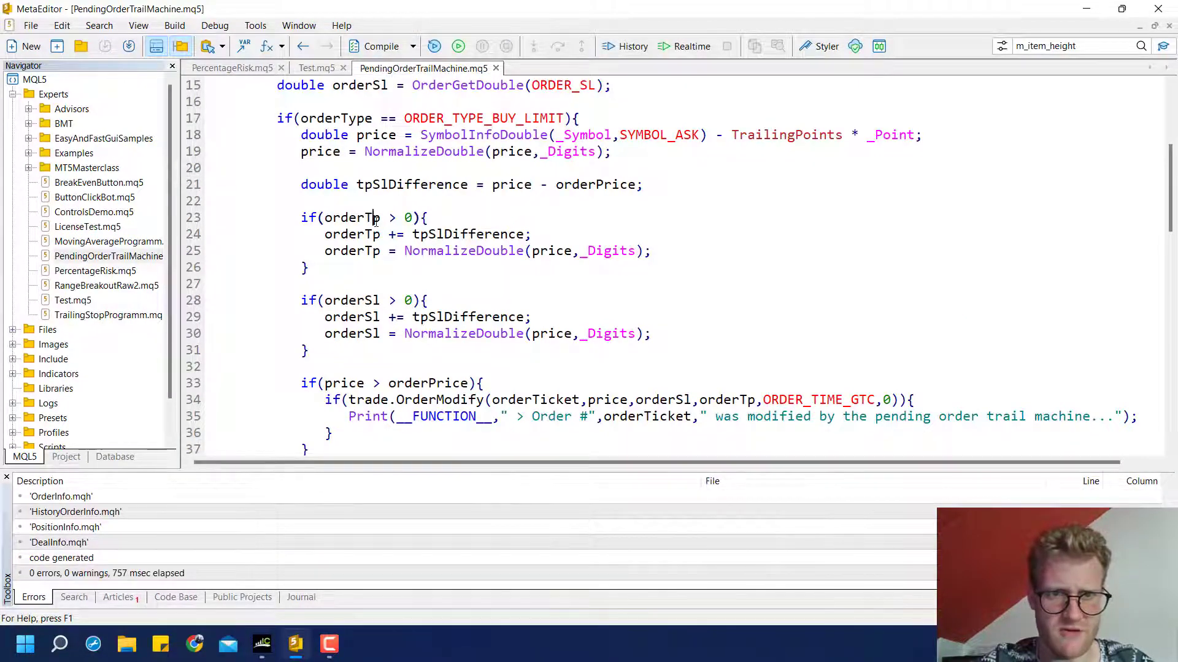
pyautogui.doubleClick(375, 219)
pyautogui.scroll(2, 376, 220)
pyautogui.scroll(-1, 387, 276)
pyautogui.click(405, 367)
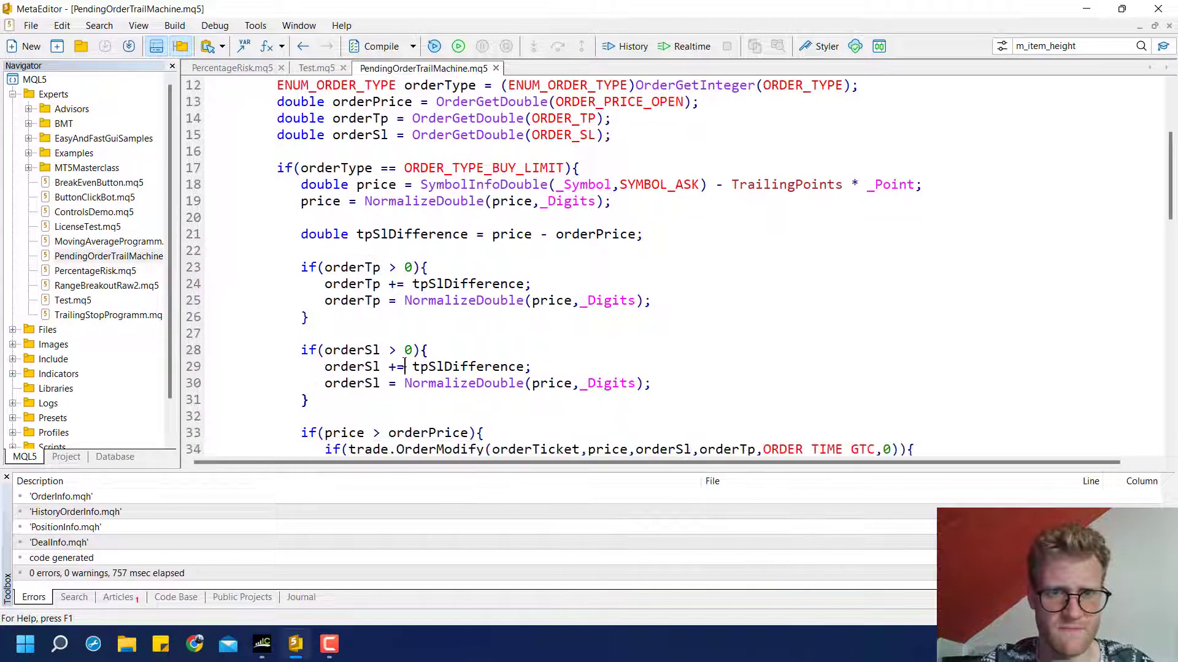
pyautogui.scroll(-3, 405, 366)
# Switch to MetaTrader 5, place a 1-lot AUDCAD buy limit at 0.89337, and try to move it lower on the chart.
pyautogui.click(262, 644)
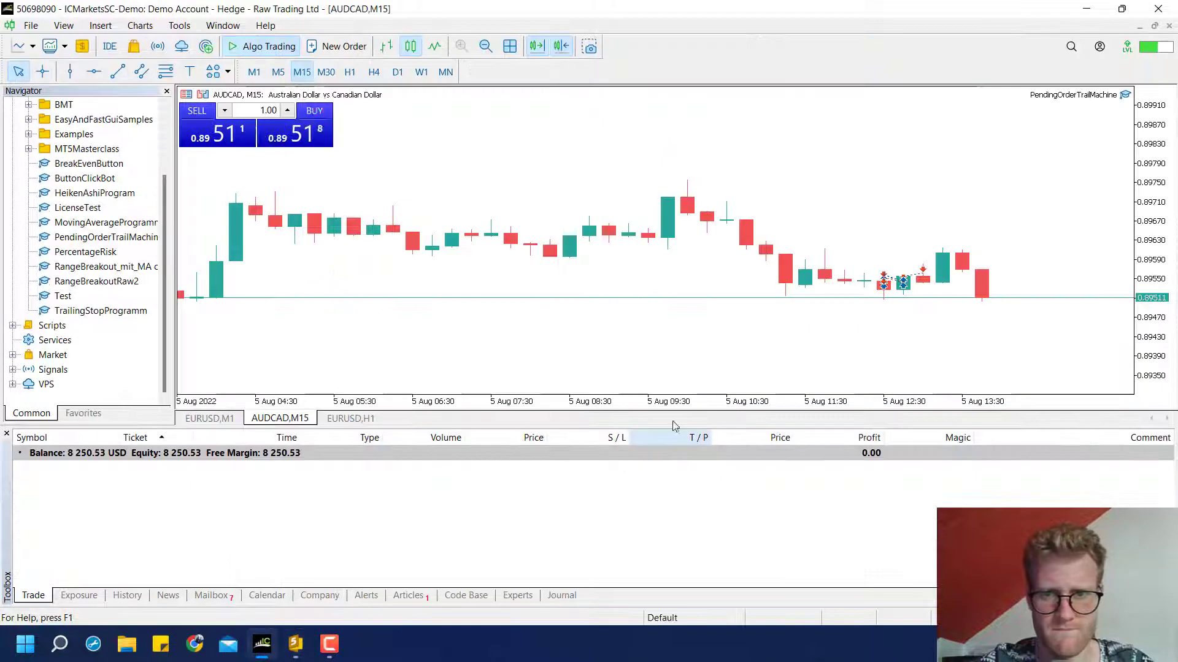
pyautogui.rightClick(763, 388)
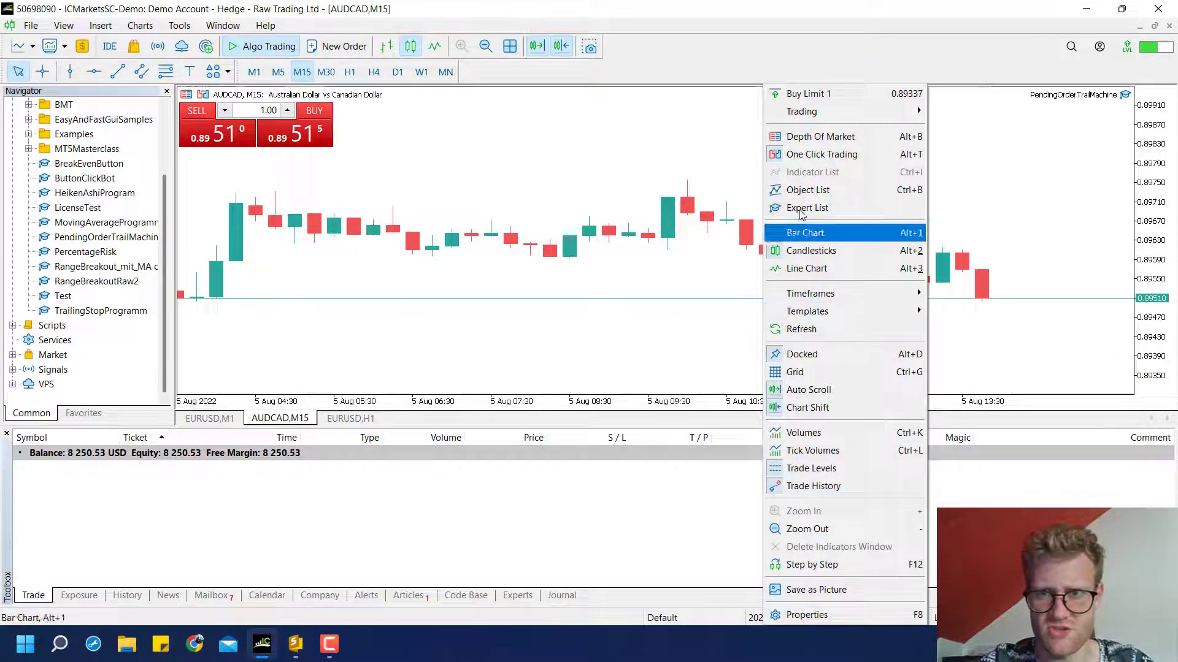
pyautogui.click(854, 97)
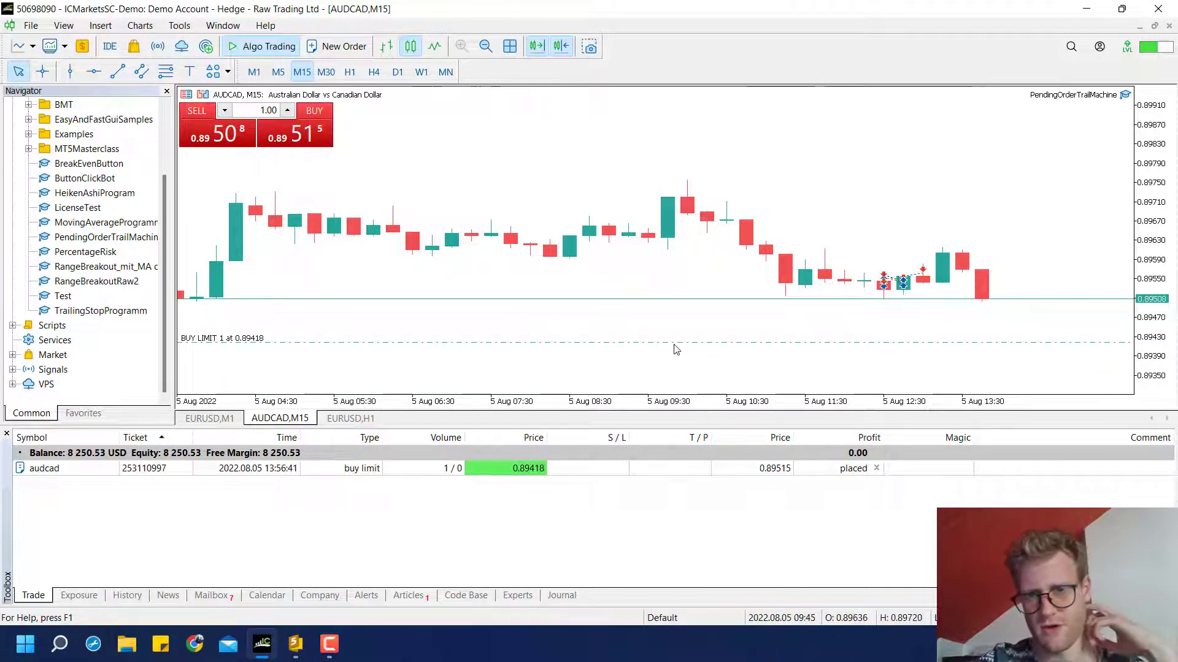
pyautogui.moveTo(674, 343); pyautogui.dragTo(682, 361)
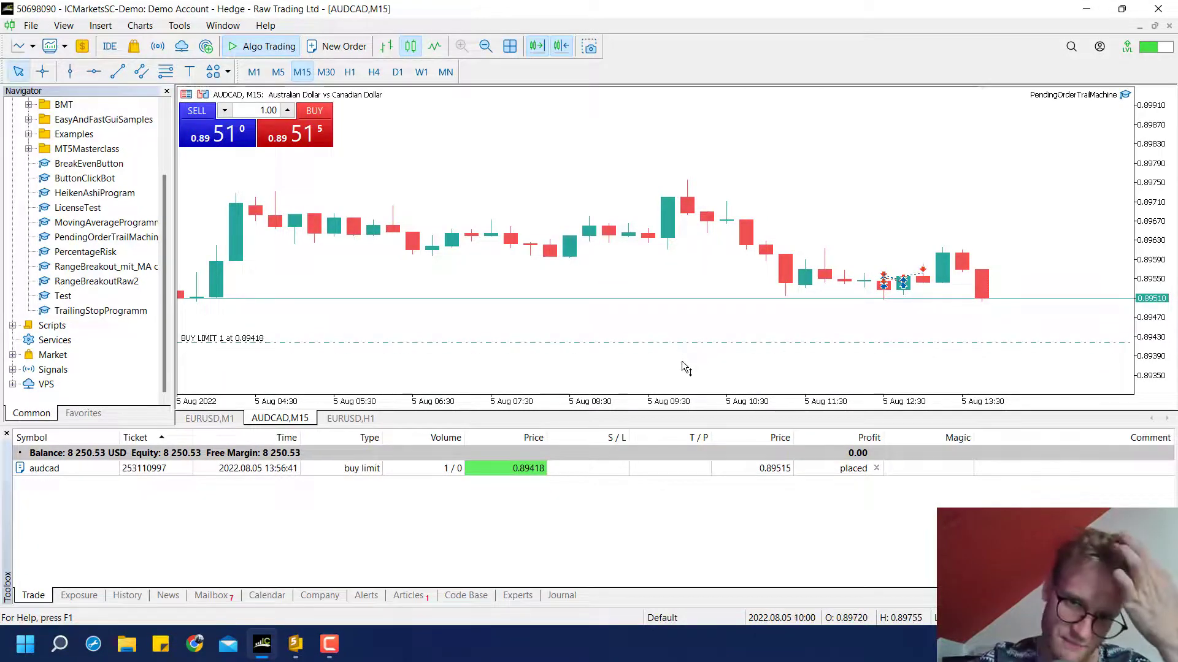
pyautogui.moveTo(1147, 224); pyautogui.dragTo(1148, 251)
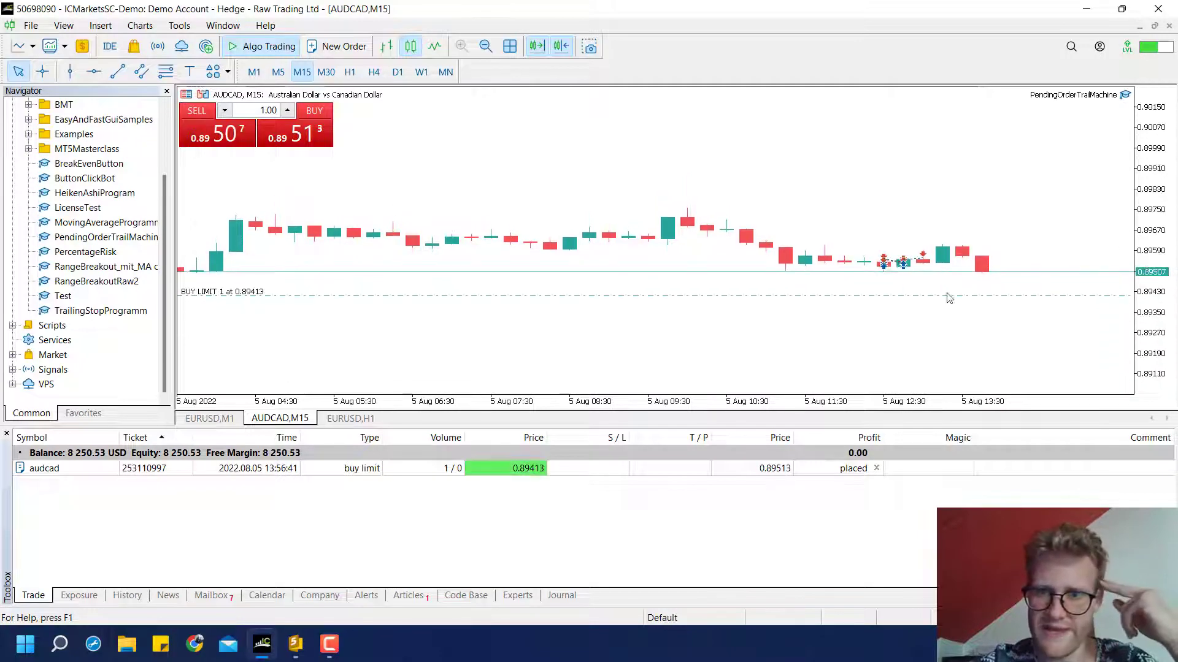
# Modify the pending AUDCAD buy limit with a stop loss of 0.89395 and a take profit of about 0.89433.
pyautogui.doubleClick(593, 474)
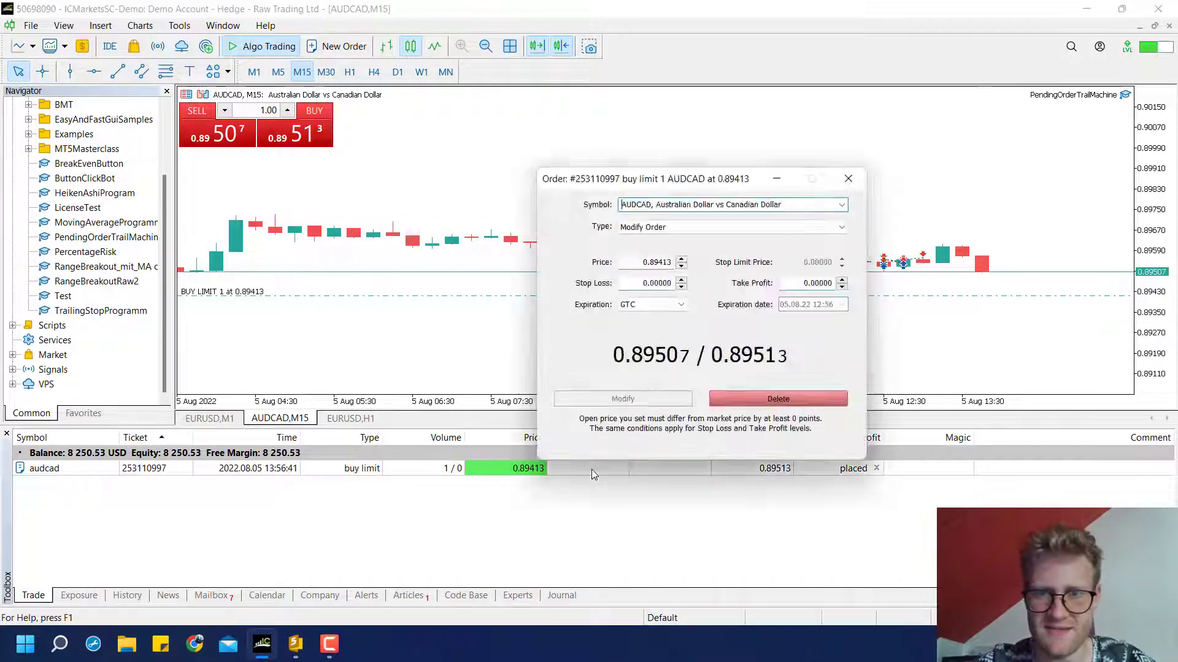
pyautogui.click(681, 287)
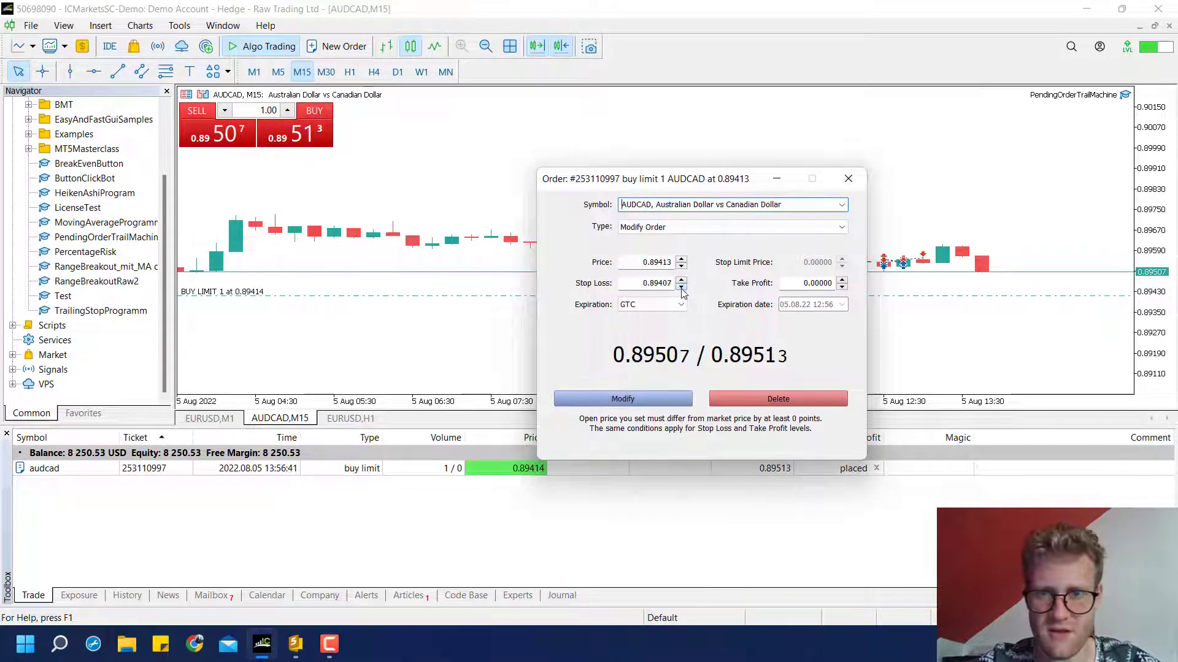
pyautogui.click(682, 287)
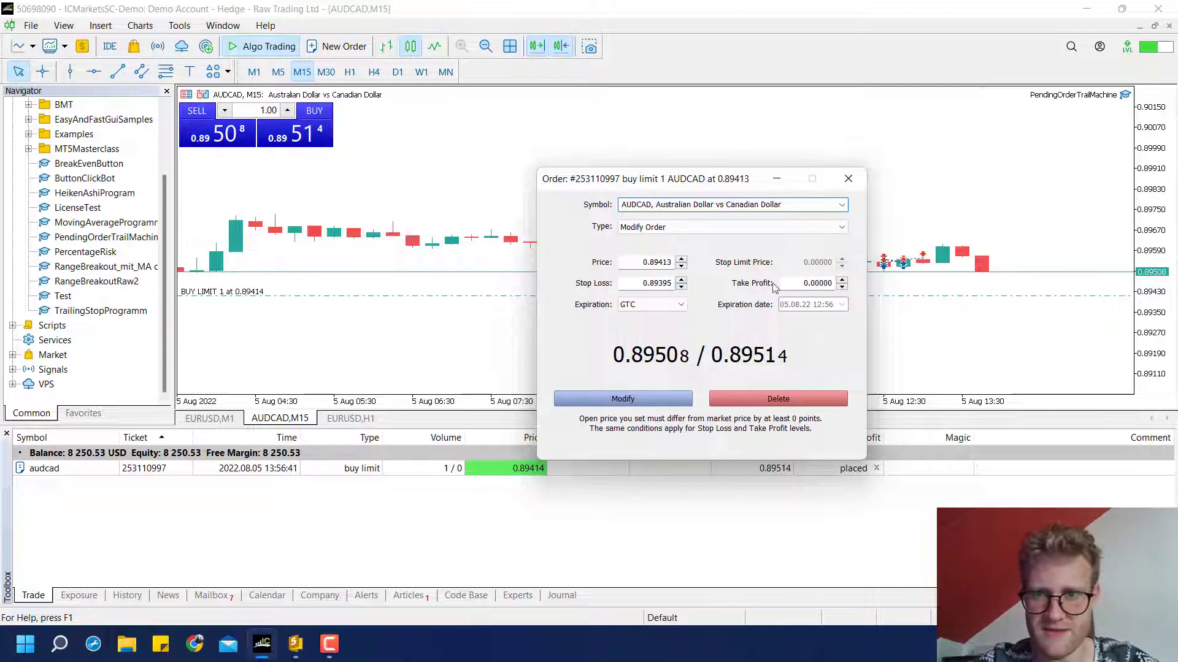
pyautogui.click(843, 280)
pyautogui.click(843, 280)
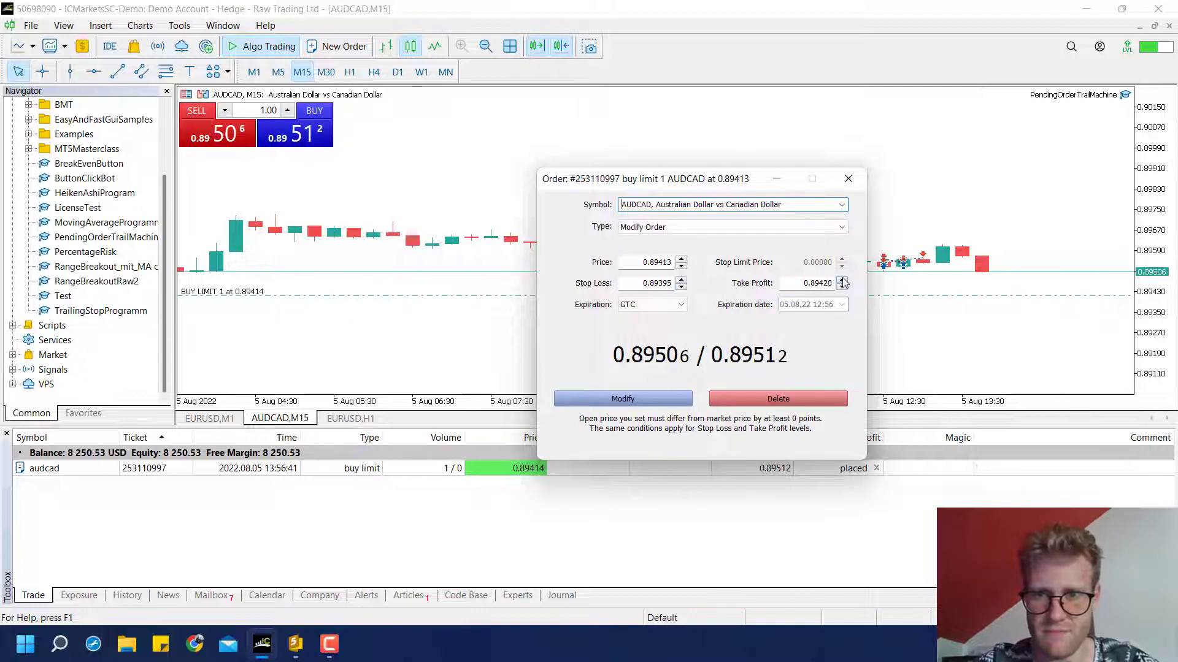
pyautogui.click(842, 280)
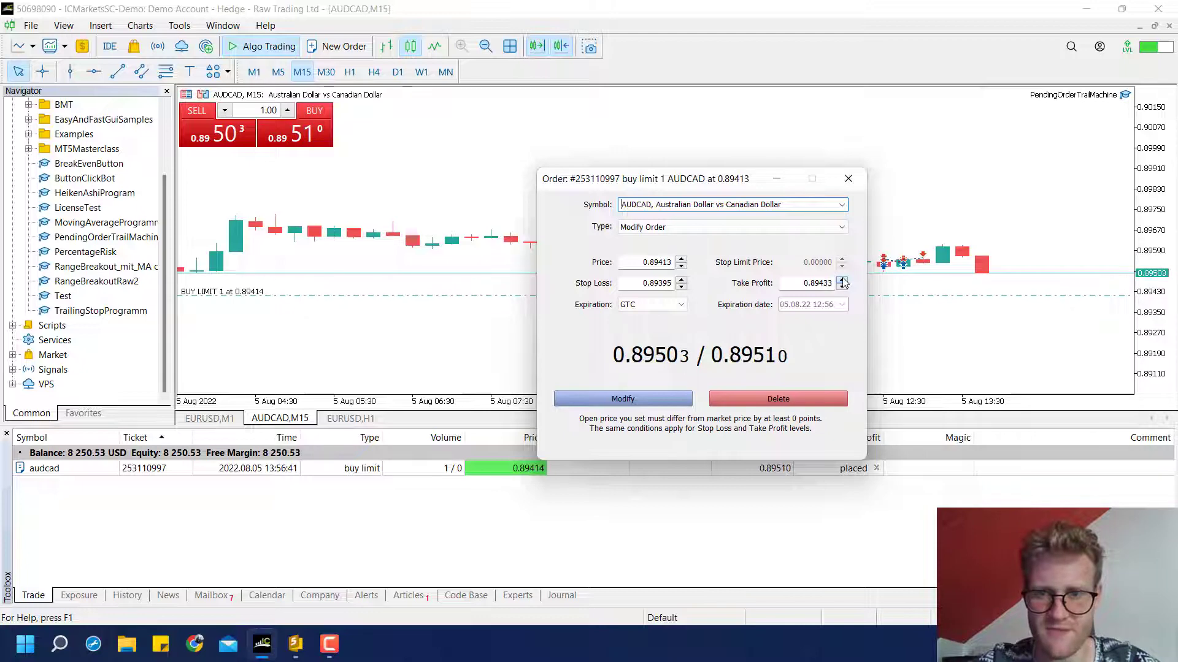
pyautogui.click(634, 400)
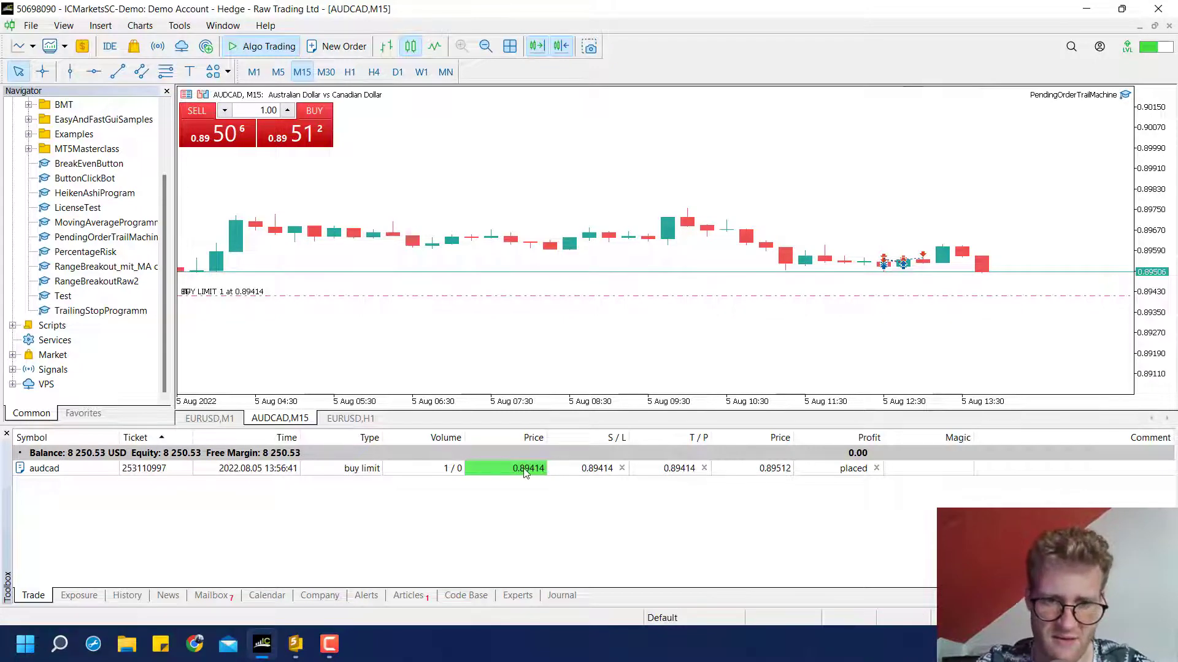
# Switch to MetaEditor, replace price with orderTp and orderSl in their respective NormalizeDouble calls, and compile the expert.
pyautogui.click(295, 644)
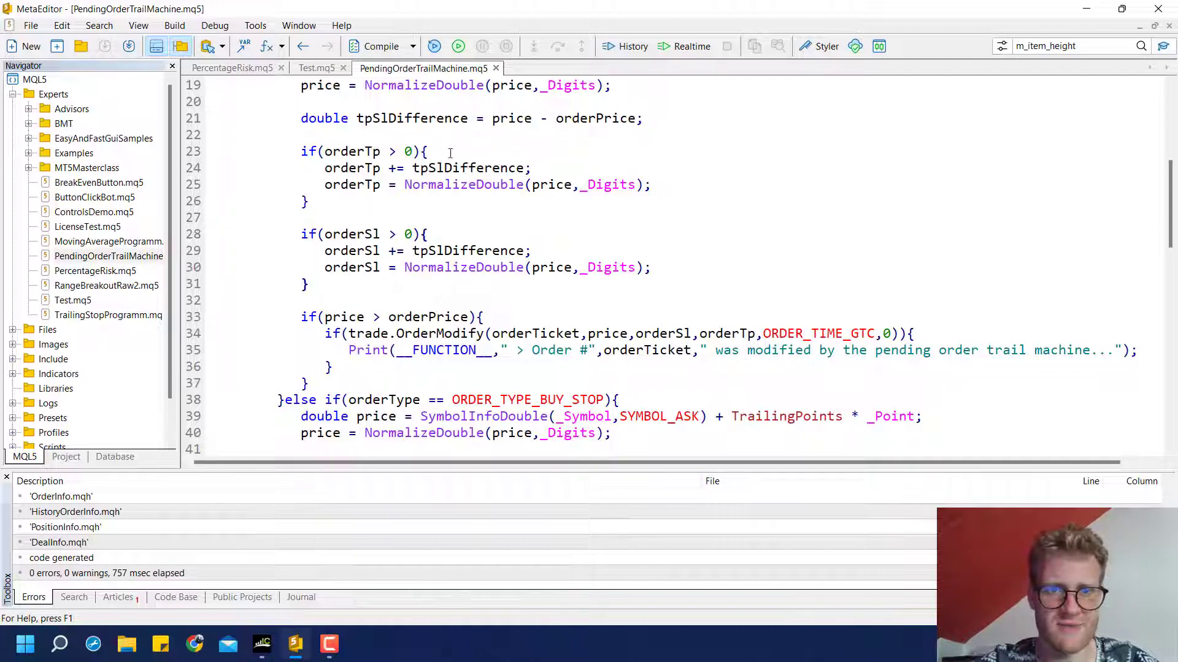
pyautogui.scroll(2, 499, 207)
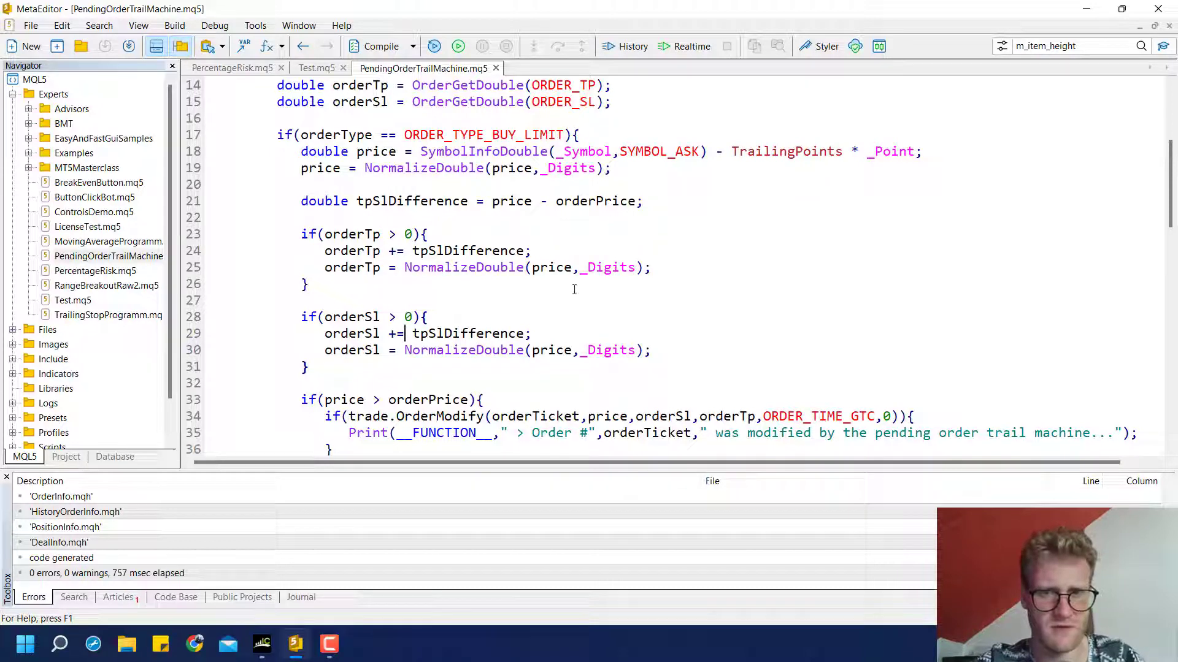
pyautogui.doubleClick(559, 269)
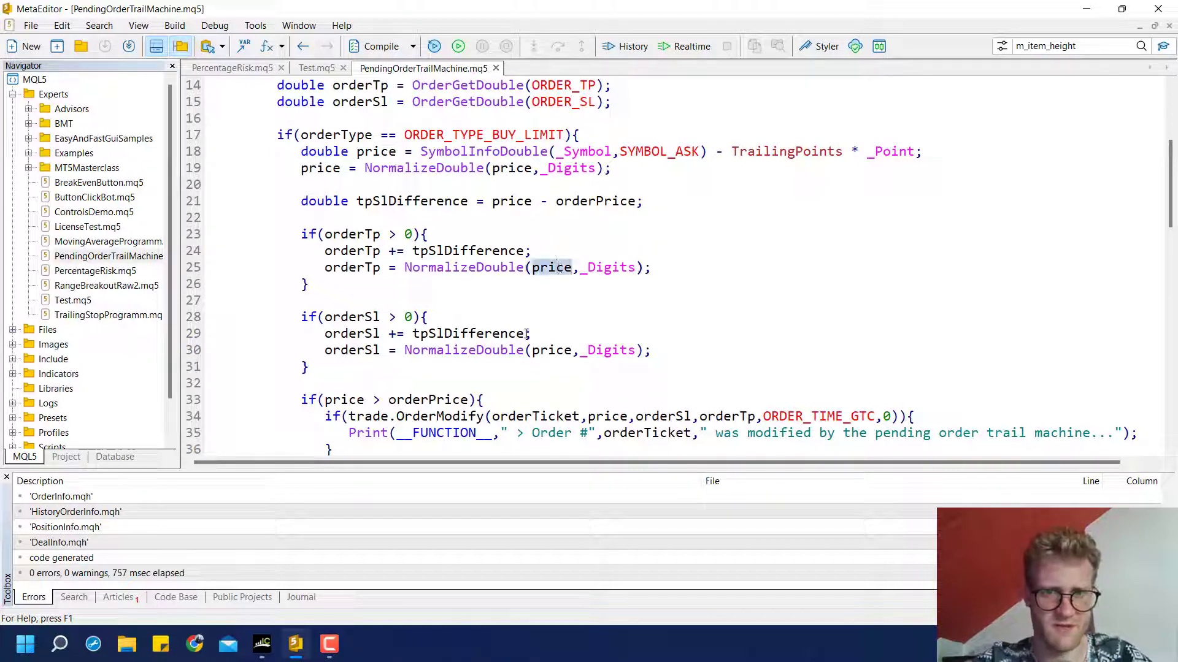
pyautogui.write('orderTp')
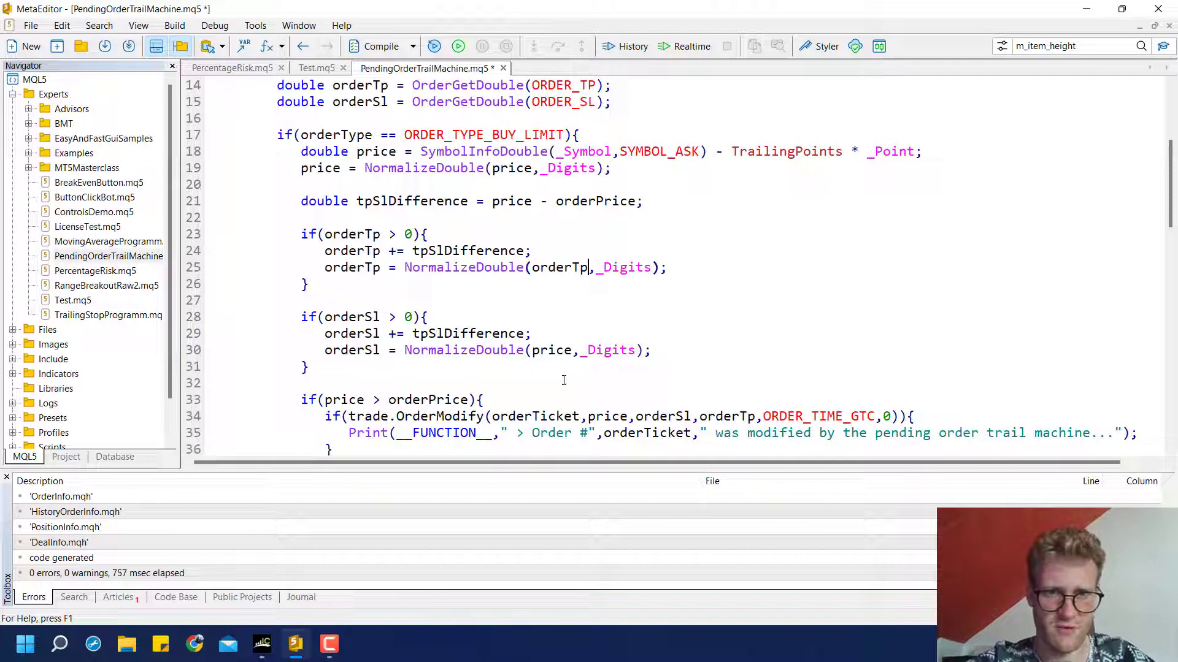
pyautogui.doubleClick(549, 351)
pyautogui.write('orderSl')
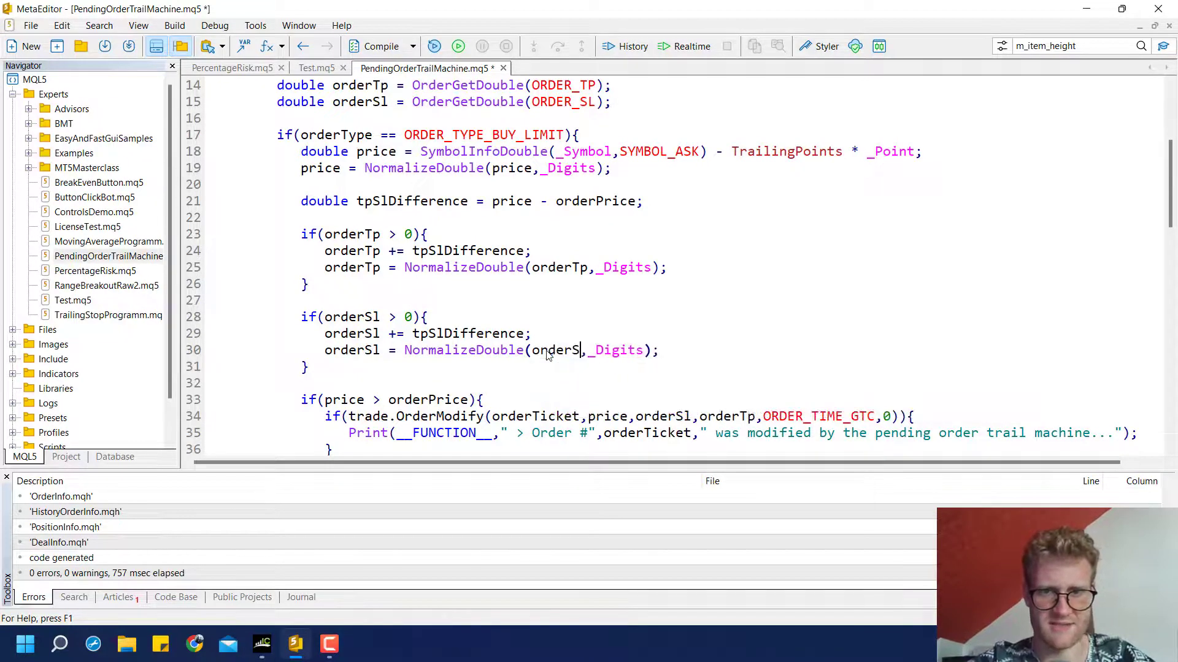
pyautogui.click(376, 46)
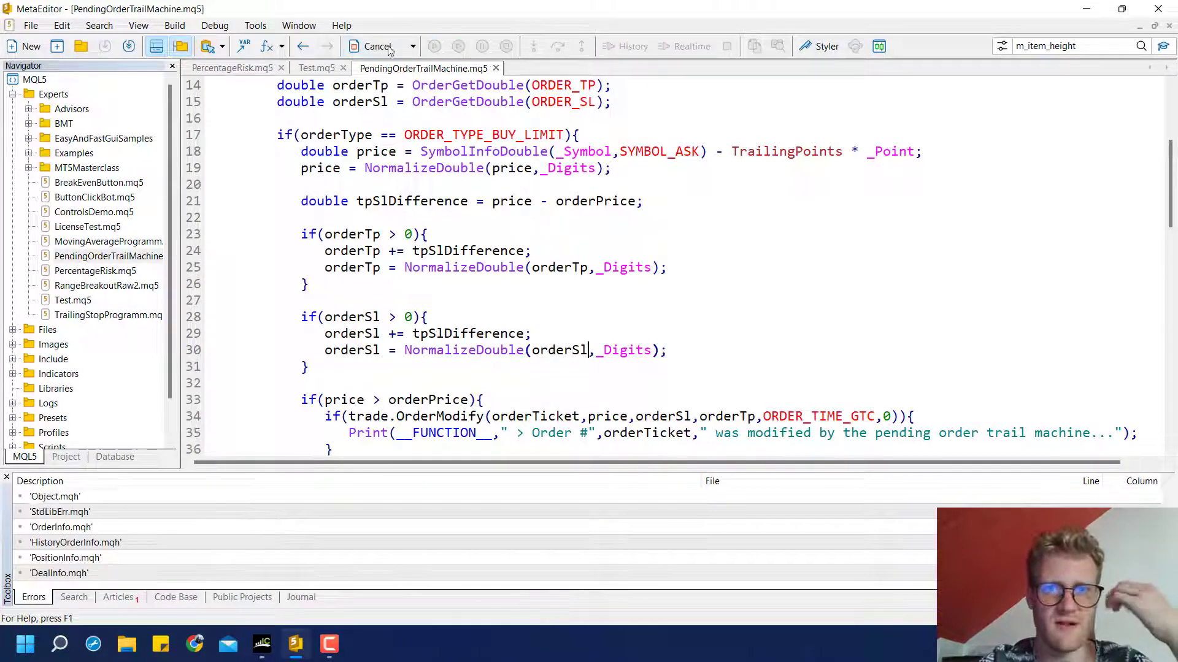
# Switch to MetaTrader 5 and move the pending buy limit down to 0.89137 on the chart.
pyautogui.click(262, 644)
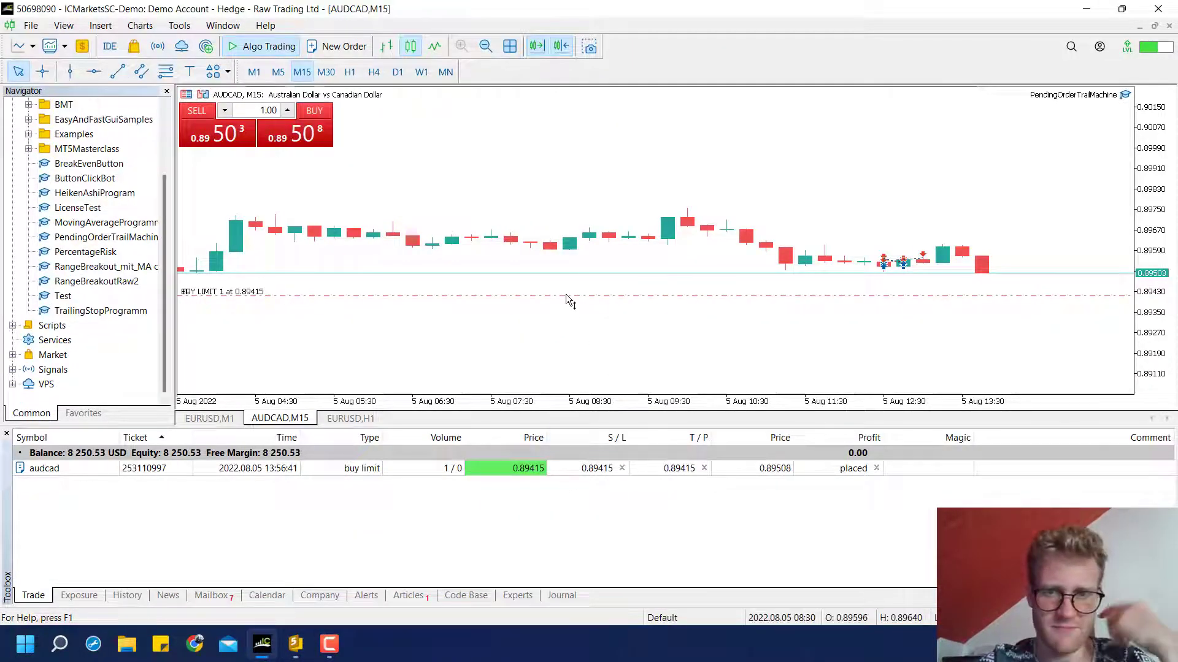
pyautogui.moveTo(565, 295); pyautogui.dragTo(582, 362)
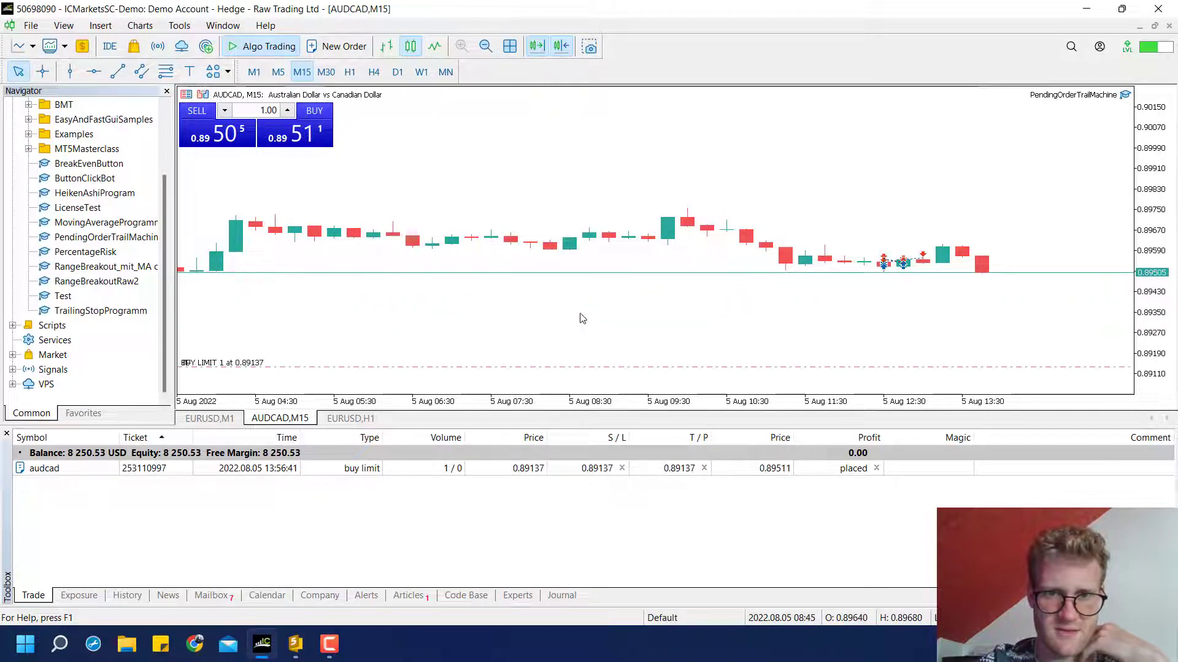
# Set the buy limit's stop loss to 0.89390 and take profit to 0.89428, and widen them on the chart to about 0.89368 and 0.89476.
pyautogui.doubleClick(592, 470)
pyautogui.doubleClick(681, 286)
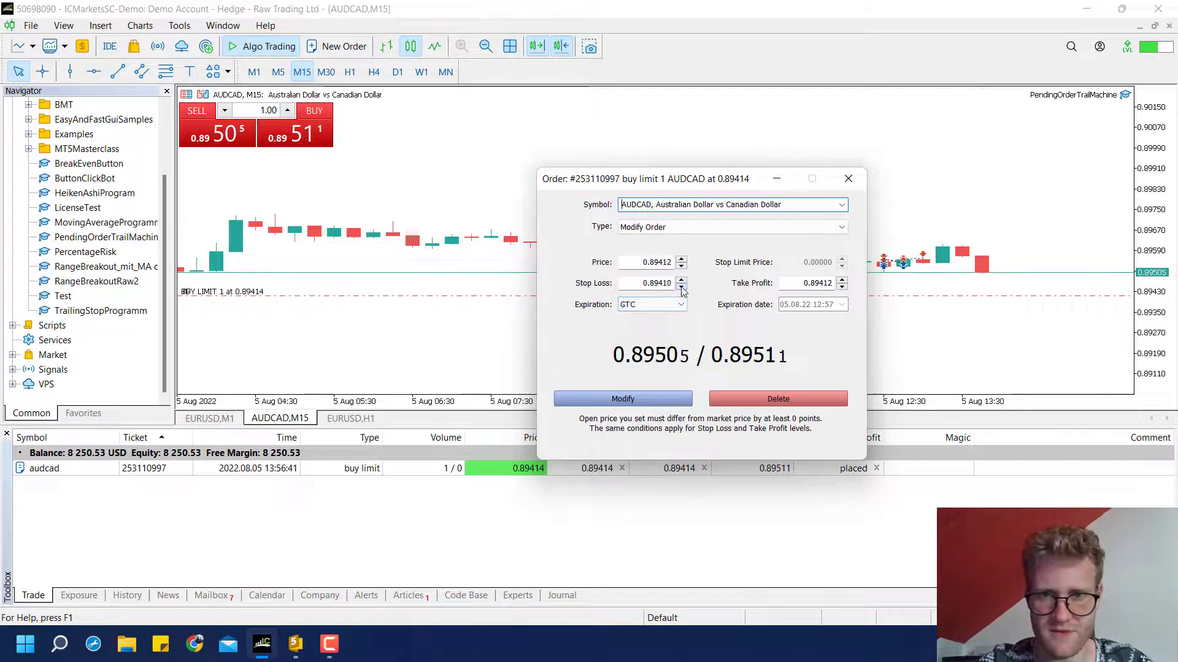
pyautogui.click(681, 287)
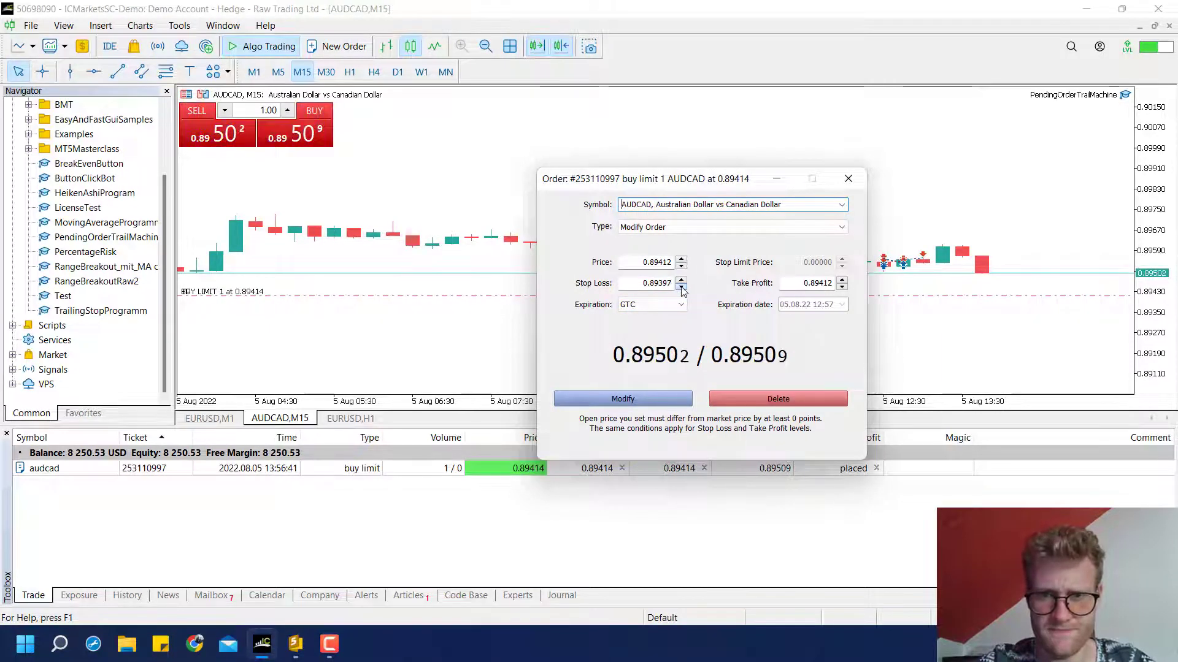
pyautogui.click(842, 280)
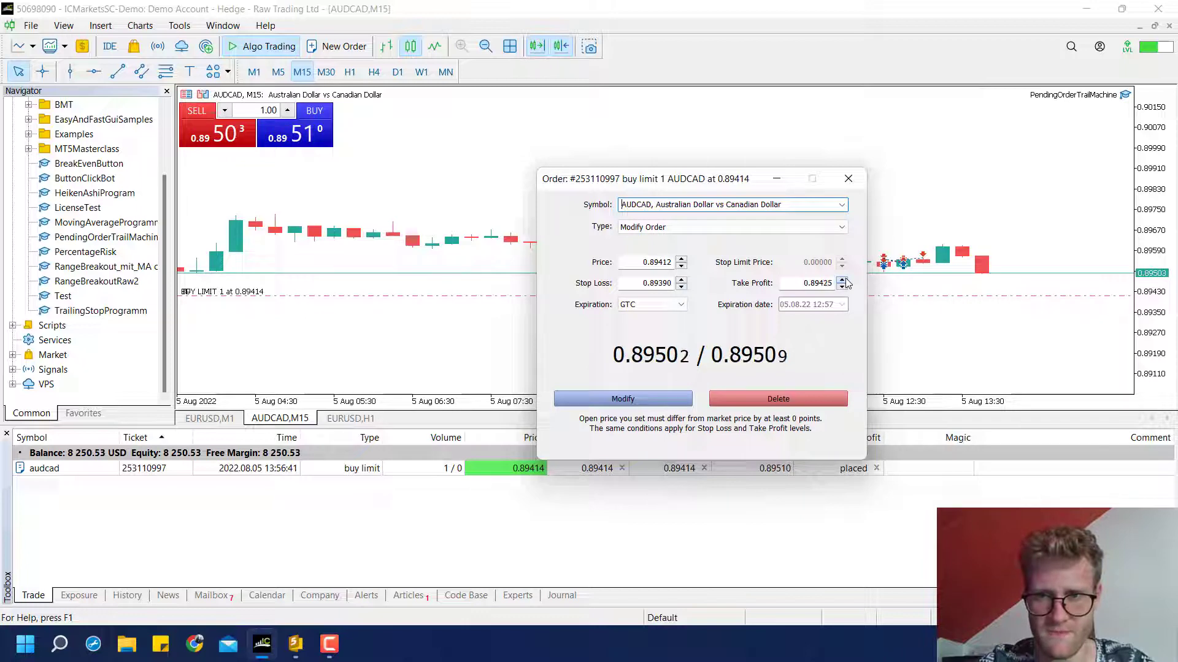
pyautogui.click(842, 279)
pyautogui.click(668, 399)
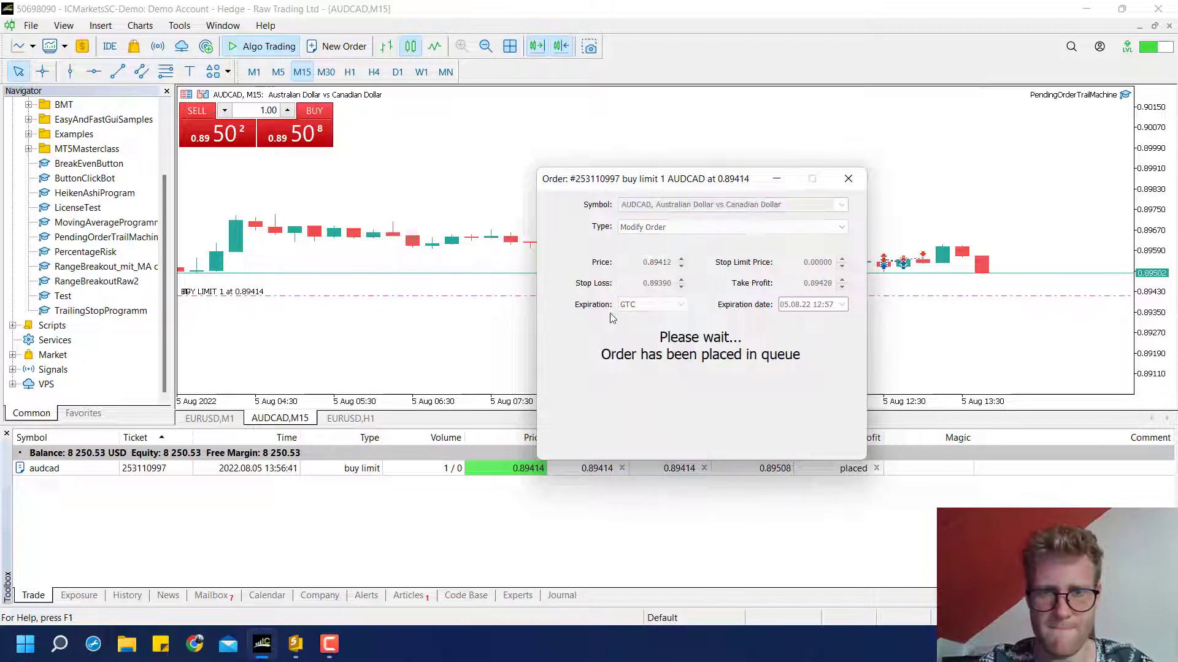
pyautogui.moveTo(575, 300); pyautogui.dragTo(584, 302)
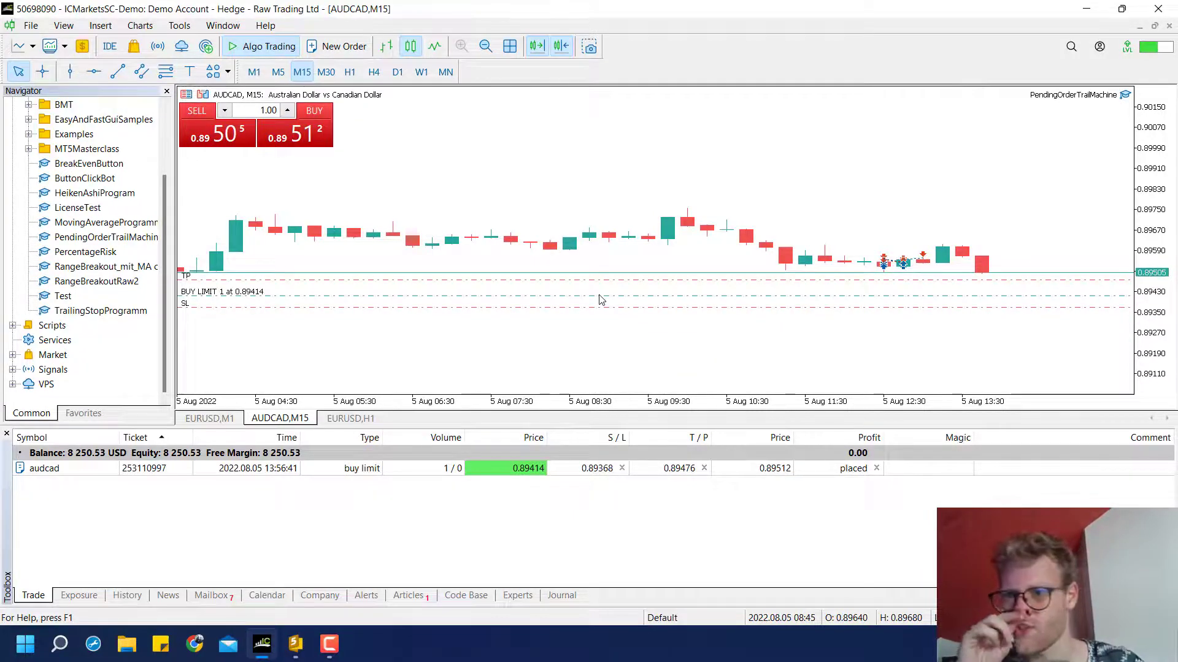
# Switch to MetaEditor and copy the tpSlDifference, orderTp and orderSl code from the buy limit branch into the ORDER_TYPE_BUY_STOP branch before its price check.
pyautogui.click(295, 644)
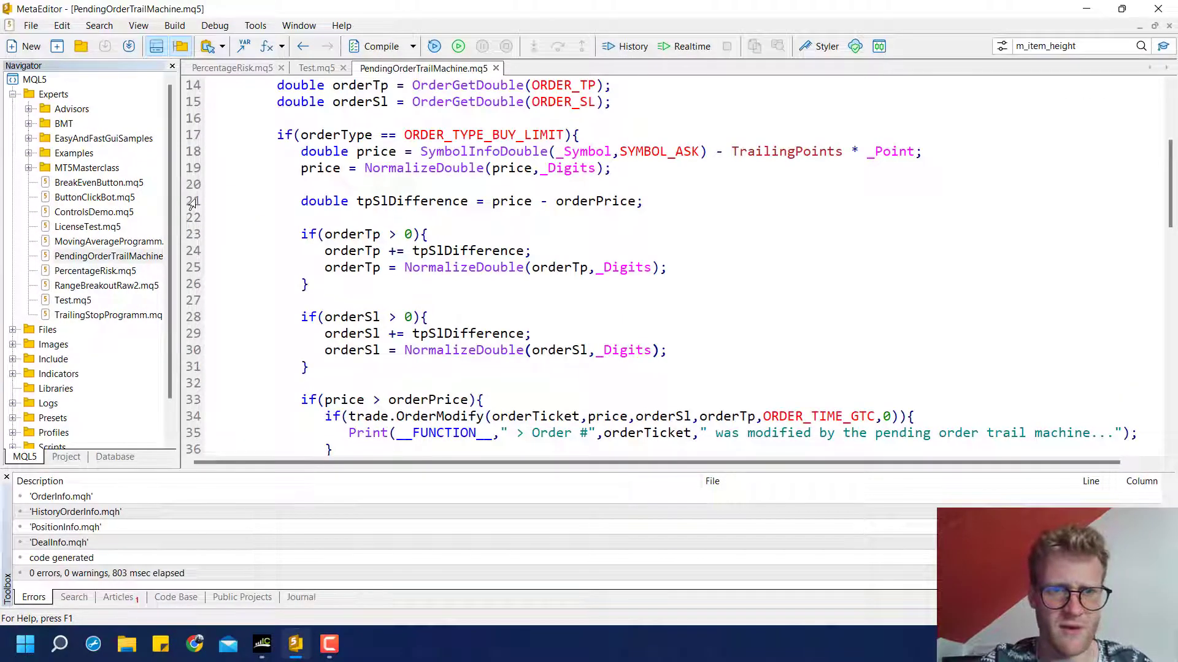
pyautogui.moveTo(192, 200); pyautogui.dragTo(390, 373)
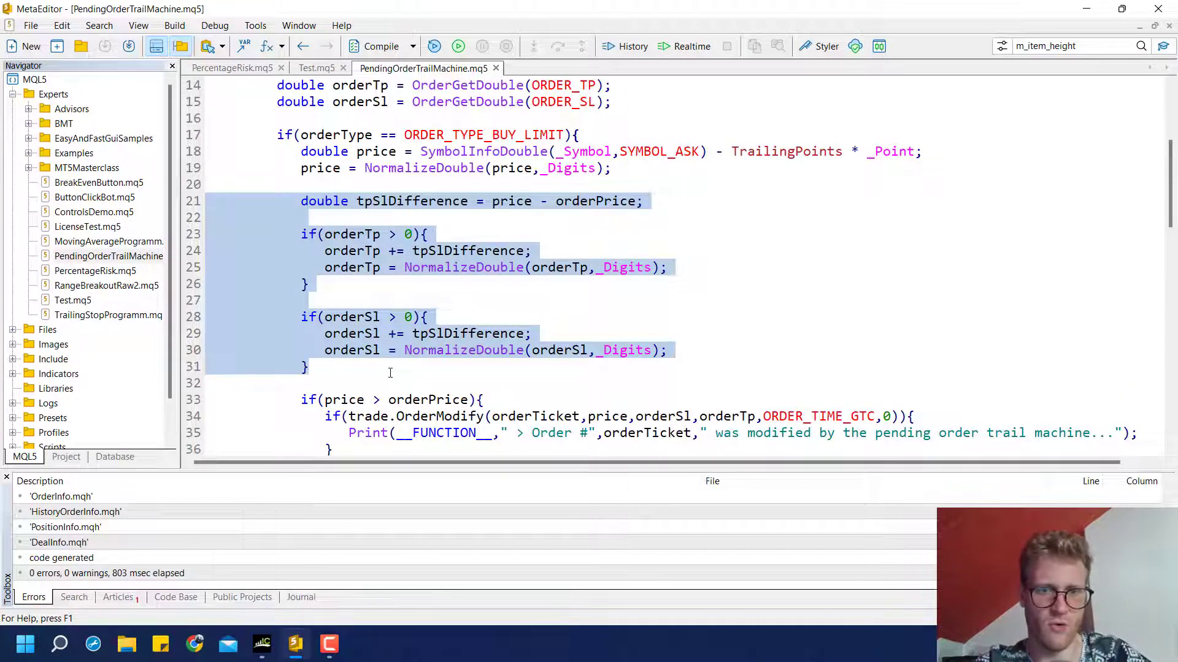
pyautogui.rightClick(337, 263)
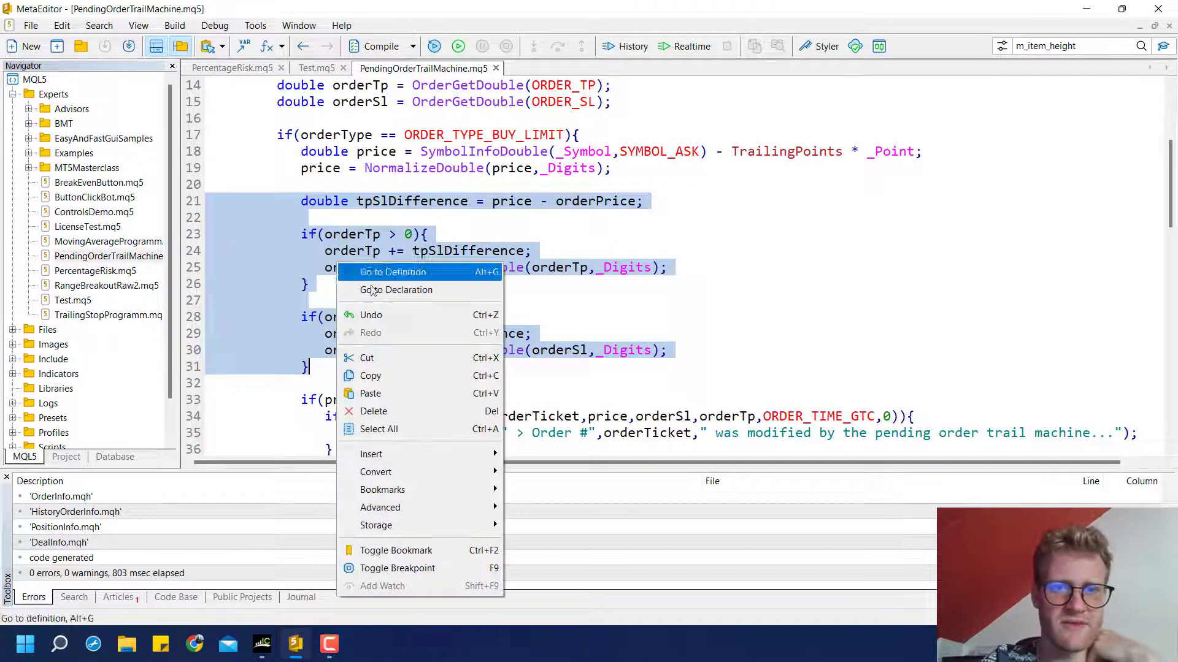
pyautogui.click(405, 375)
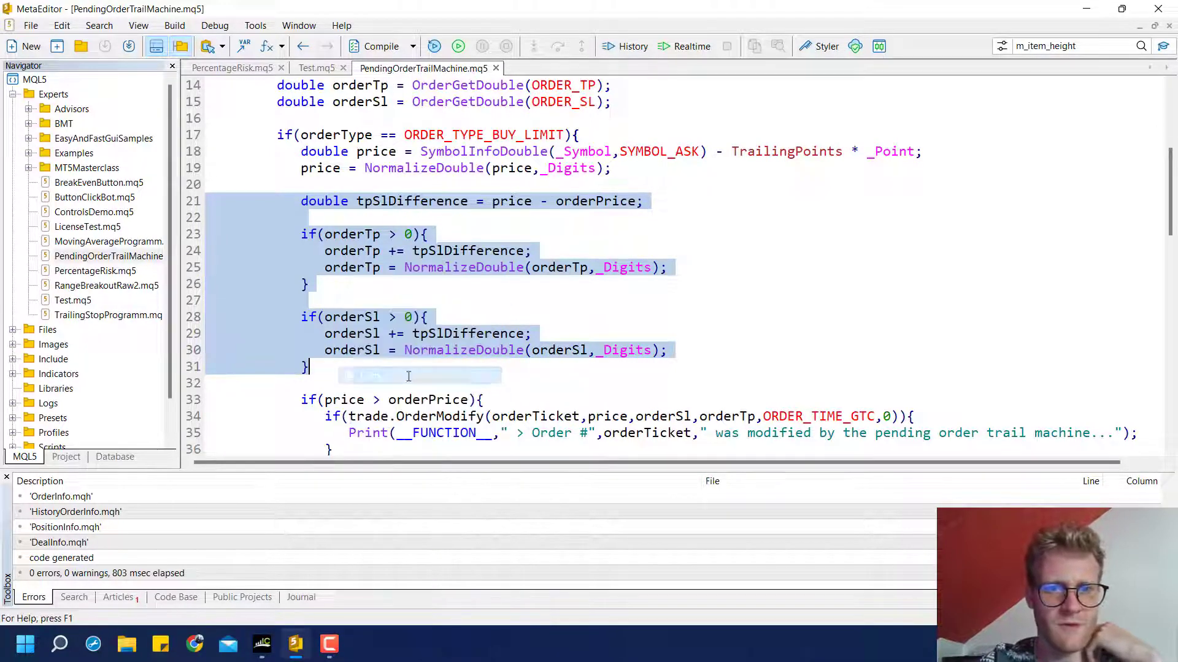
pyautogui.scroll(-4, 333, 349)
pyautogui.click(239, 359)
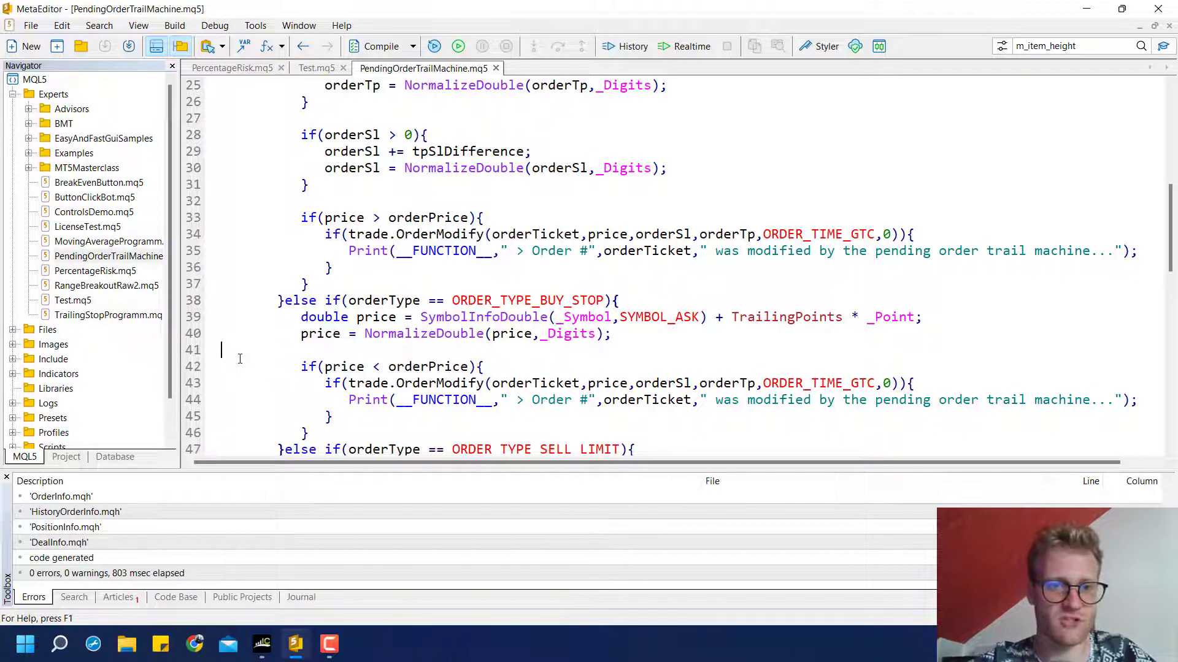
pyautogui.hotkey('ctrl', 'v')
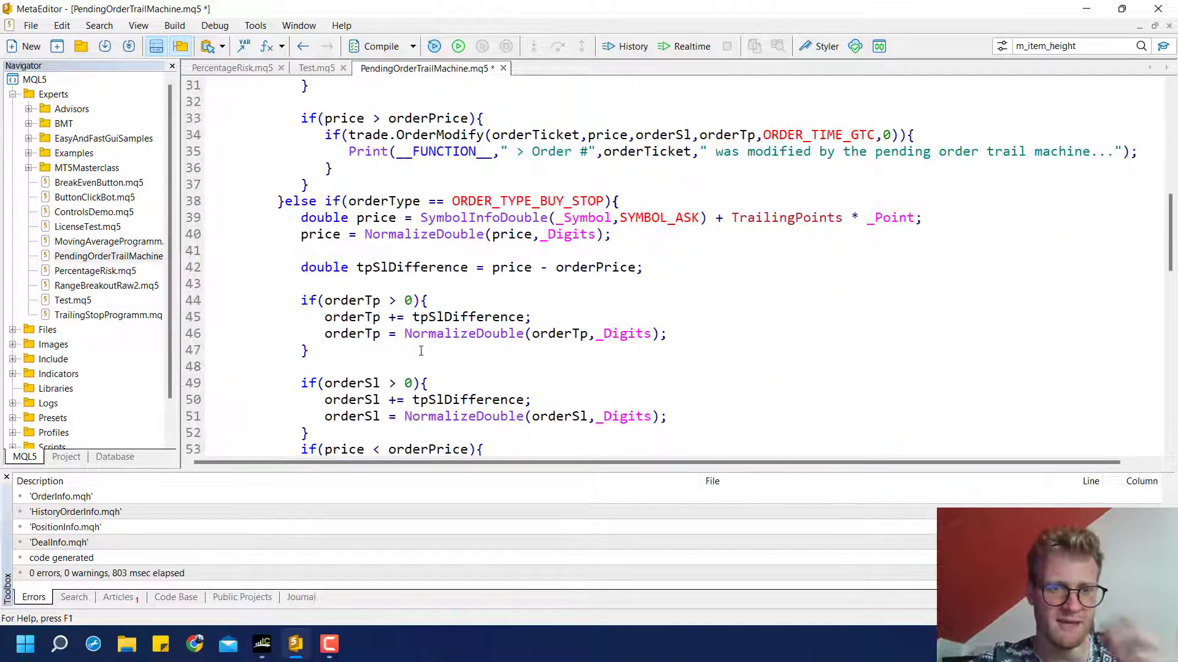
pyautogui.press('Return')
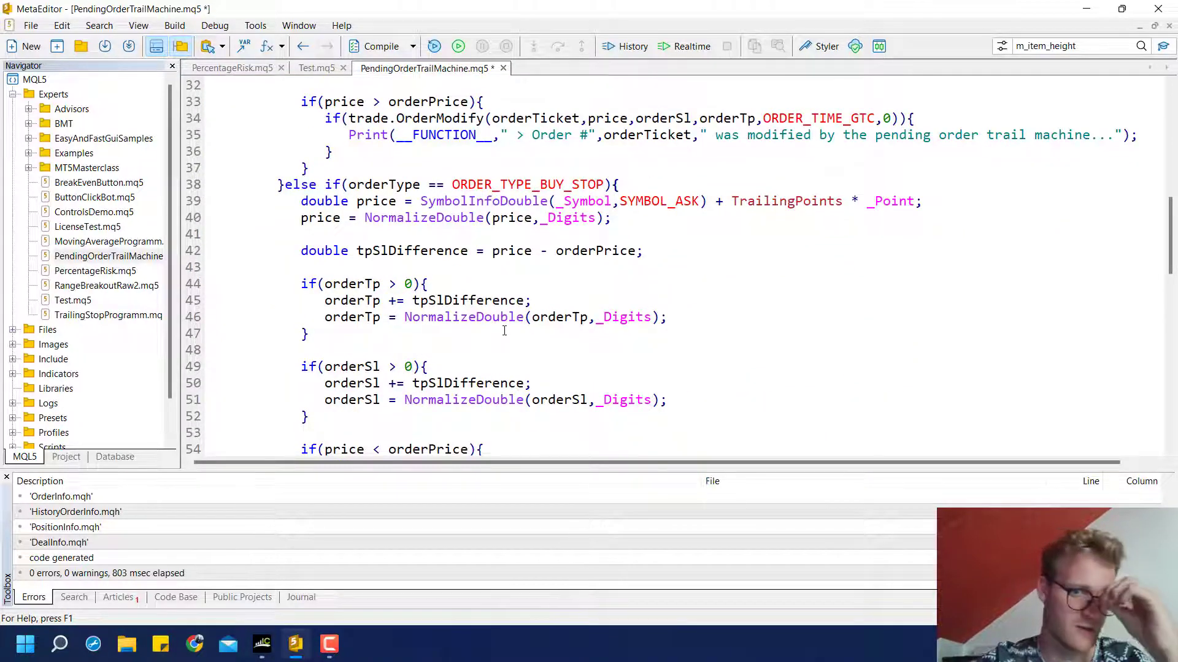
# Try reversing the tpSlDifference calculation in the buy stop branch to orderPrice - price.
pyautogui.scroll(-3, 519, 282)
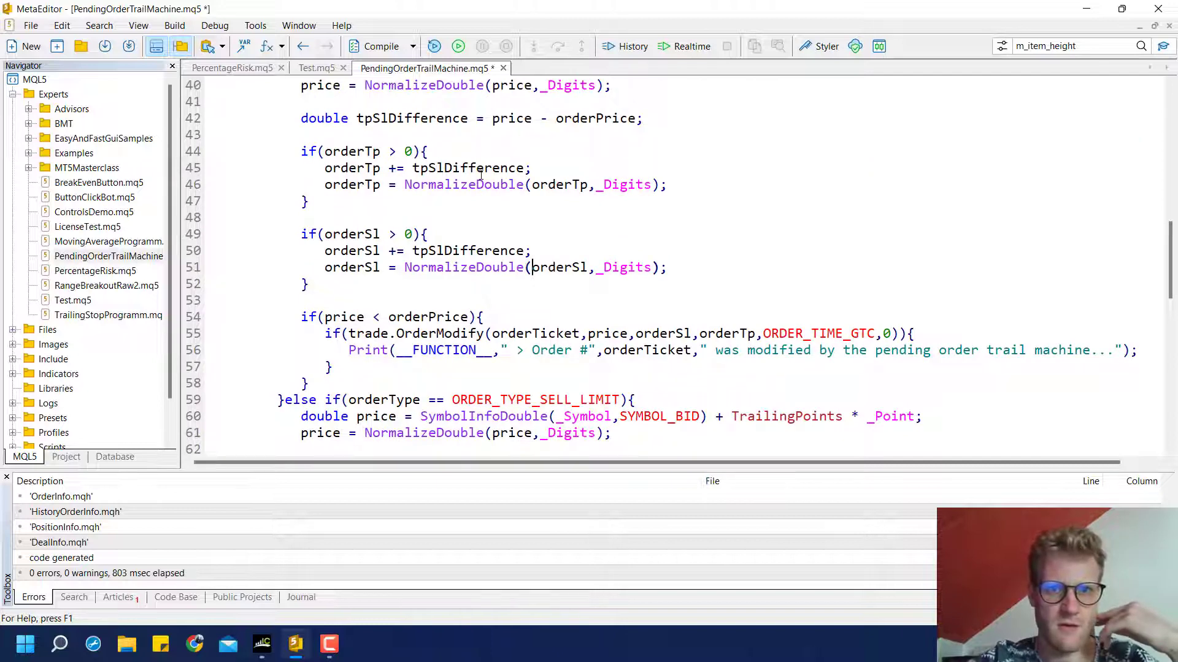
pyautogui.scroll(1, 481, 174)
pyautogui.doubleClick(511, 136)
pyautogui.rightClick(511, 137)
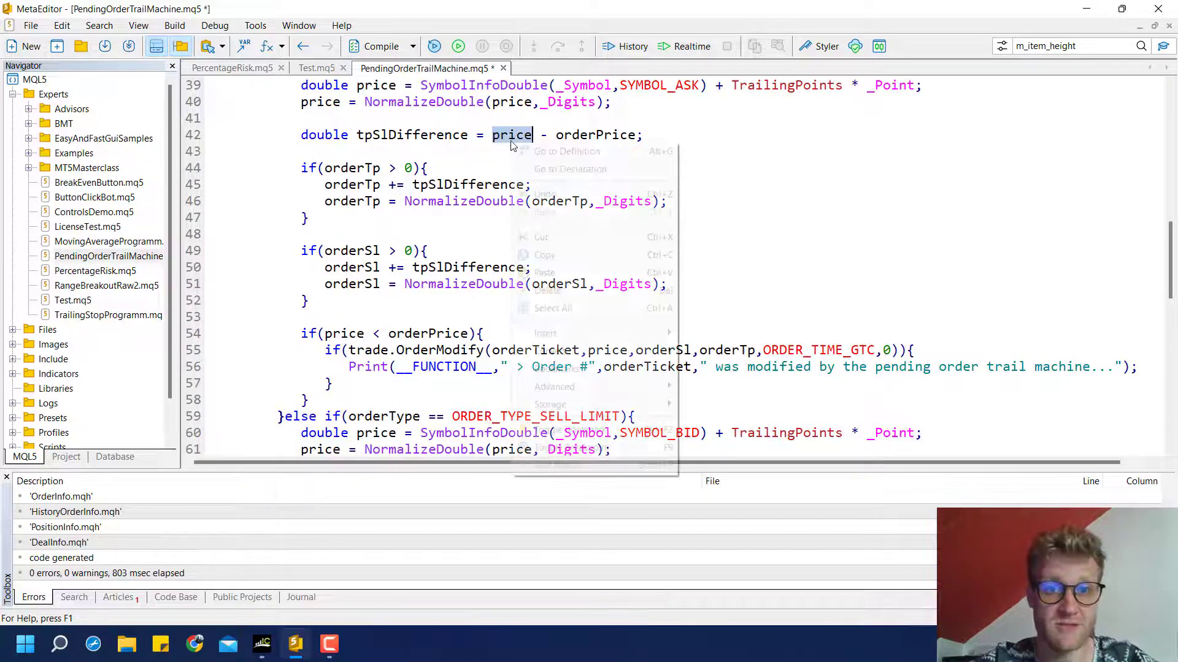
pyautogui.press('Escape')
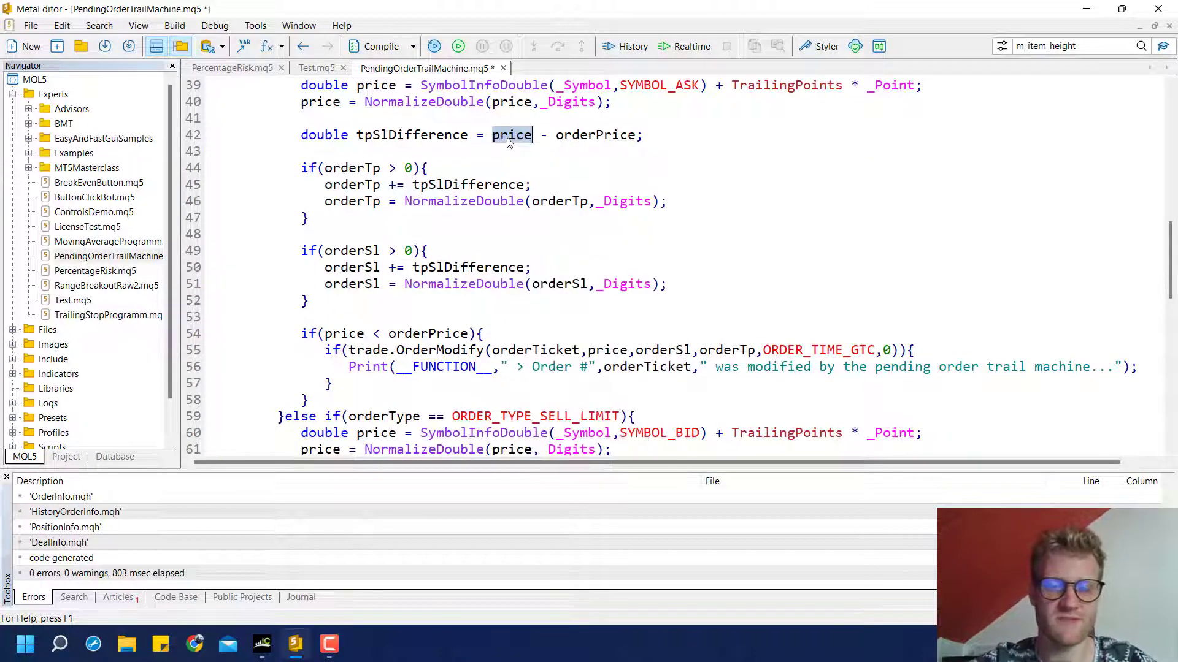
pyautogui.write('orderPrice - p')
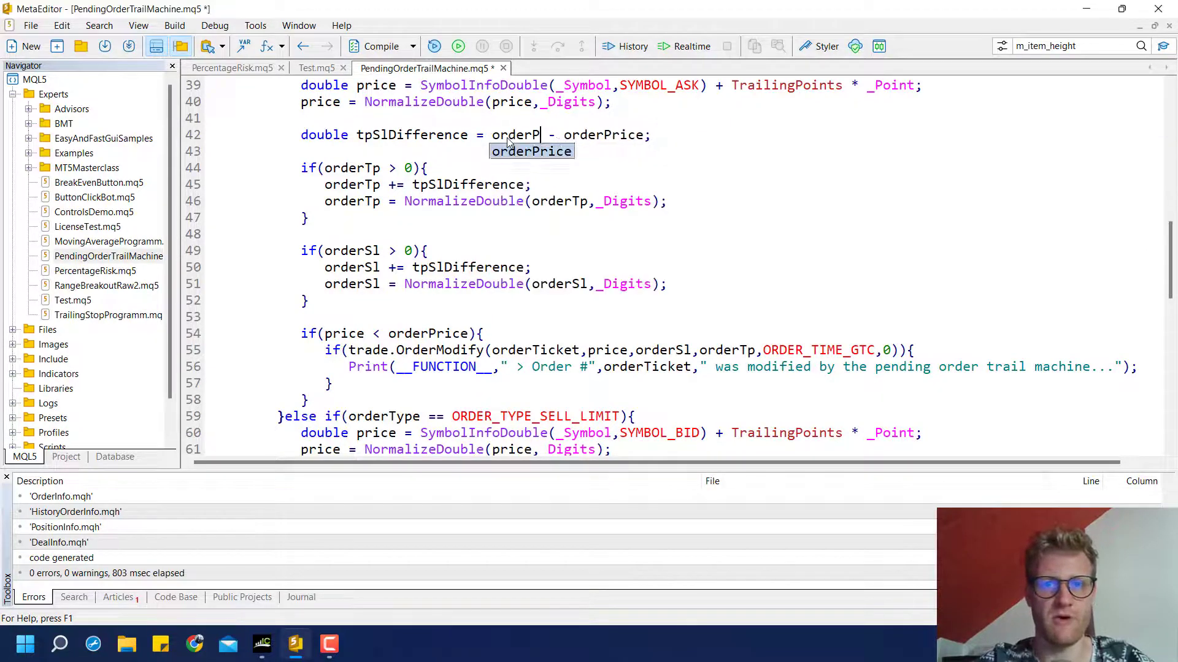
pyautogui.write('rice')
pyautogui.press('Delete')
pyautogui.press('Delete')
pyautogui.press('Delete')
pyautogui.press('Delete')
pyautogui.press('Delete')
pyautogui.press('Delete')
pyautogui.press('Delete')
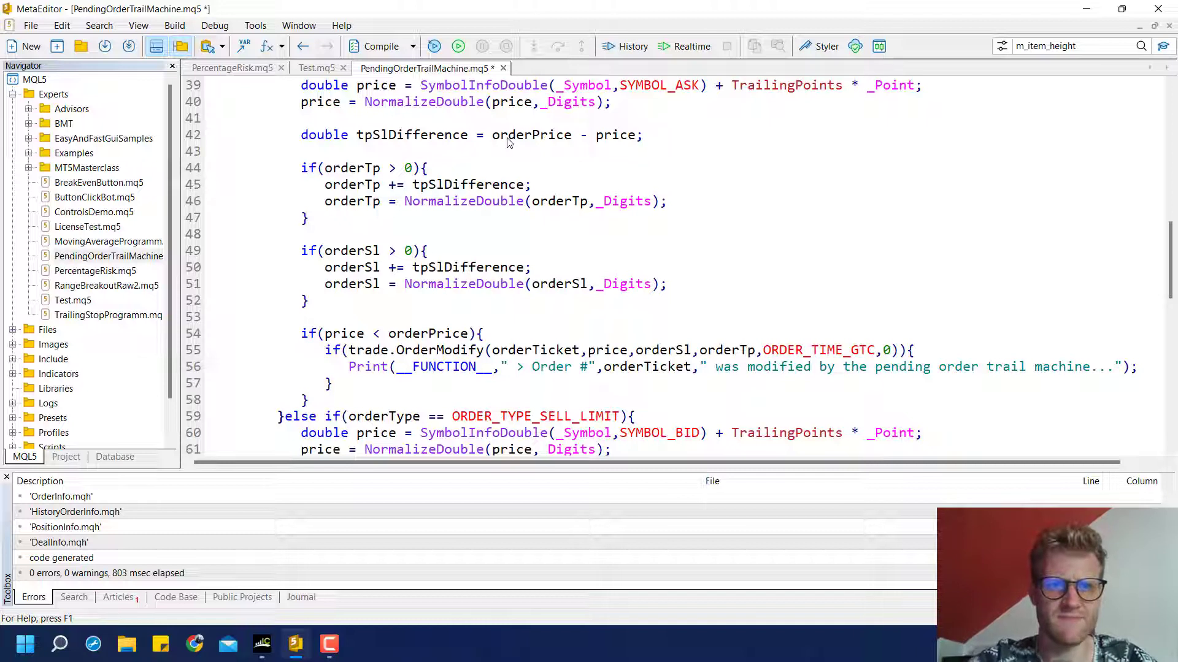
# Undo the reversal of the buy stop branch's tpSlDifference calculation and recheck how the difference is applied to orderTp.
pyautogui.hotkey('ctrl', 'z')
pyautogui.hotkey('ctrl', 'z')
pyautogui.hotkey('ctrl', 'z')
pyautogui.hotkey('ctrl', 'z')
pyautogui.hotkey('ctrl', 'z')
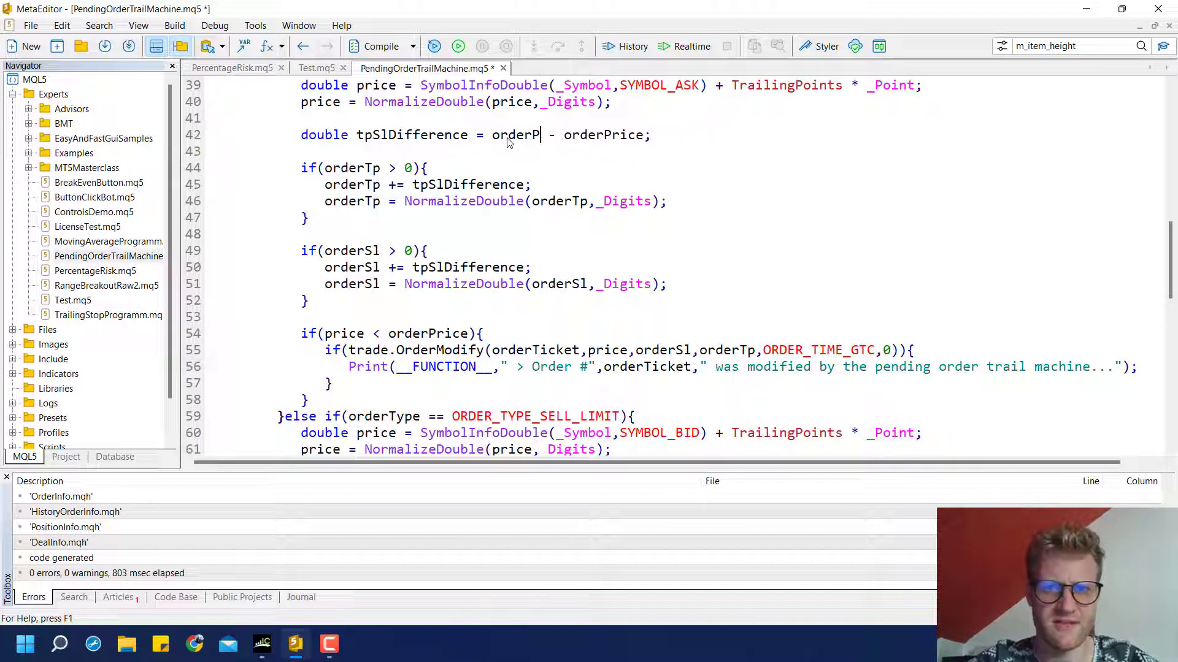
pyautogui.hotkey('ctrl', 'z')
pyautogui.hotkey('ctrl', 'z')
pyautogui.hotkey('ctrl', 'y')
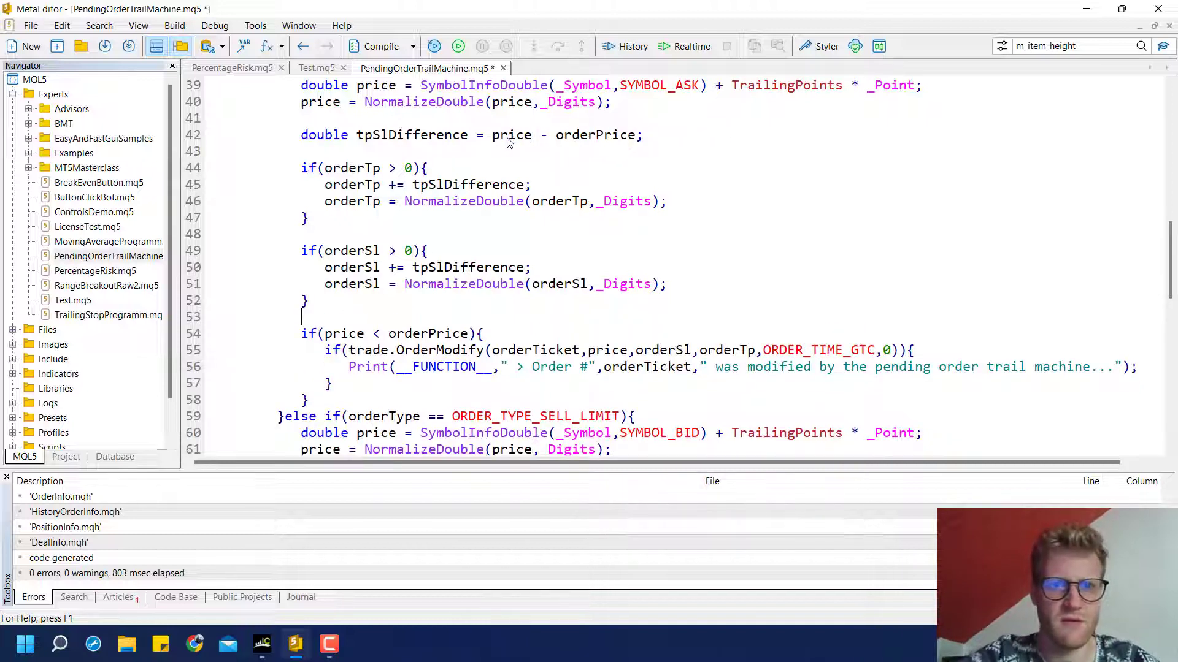
pyautogui.doubleClick(519, 139)
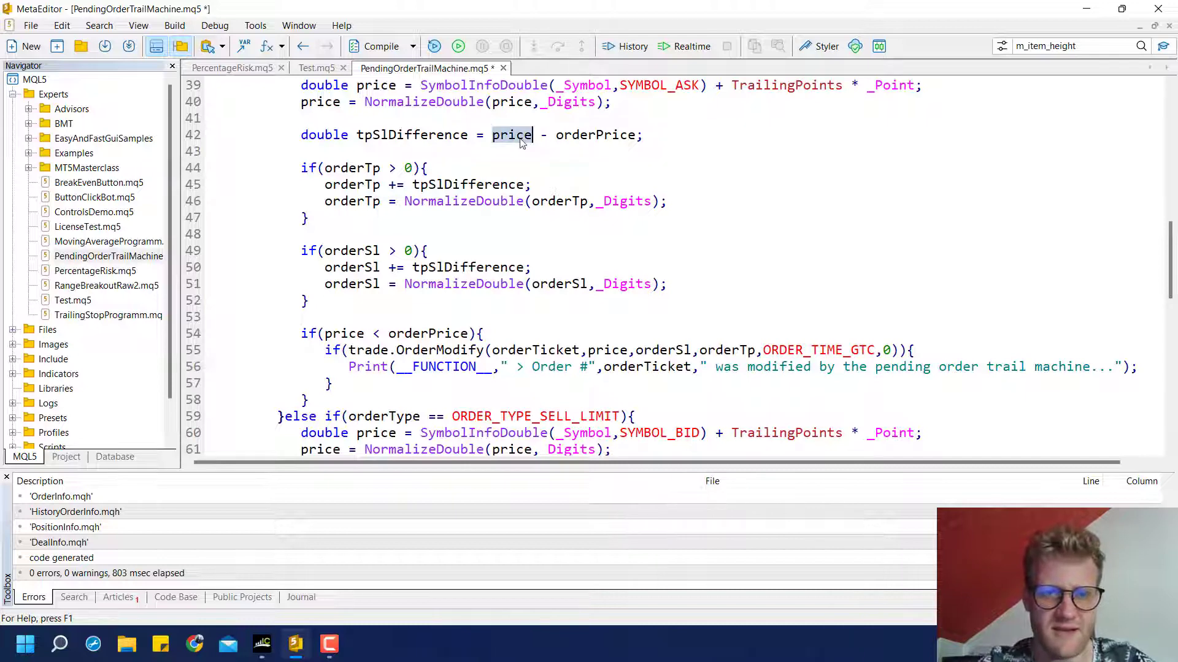
pyautogui.doubleClick(411, 185)
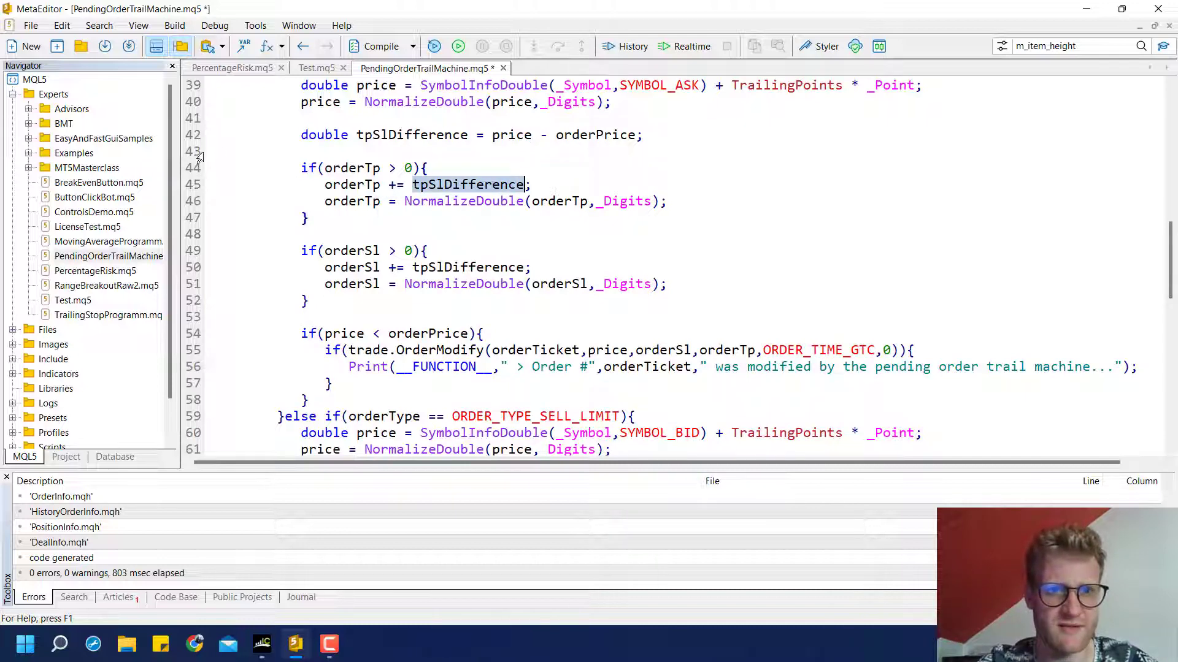
# Paste the tpSlDifference, orderTp and orderSl code into the ORDER_TYPE_SELL_LIMIT branch before its price check and review the difference calculation.
pyautogui.click(323, 216)
pyautogui.scroll(-7, 320, 184)
pyautogui.click(317, 154)
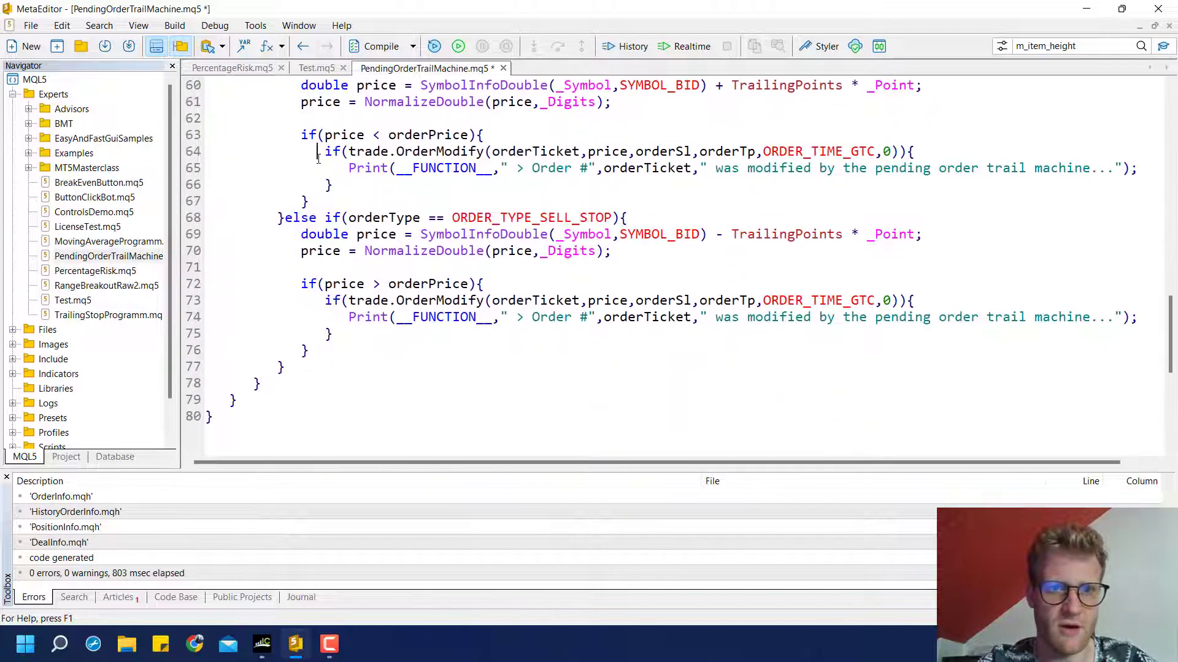
pyautogui.scroll(1, 319, 160)
pyautogui.scroll(1, 286, 191)
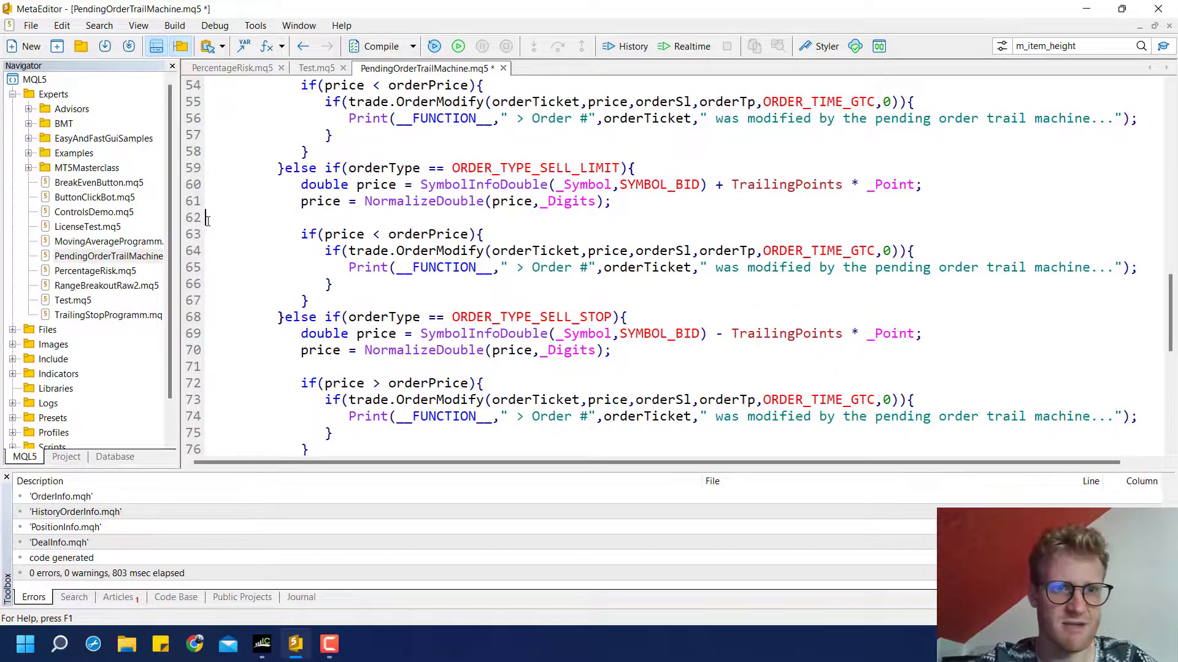
pyautogui.press('Return')
pyautogui.press('Return')
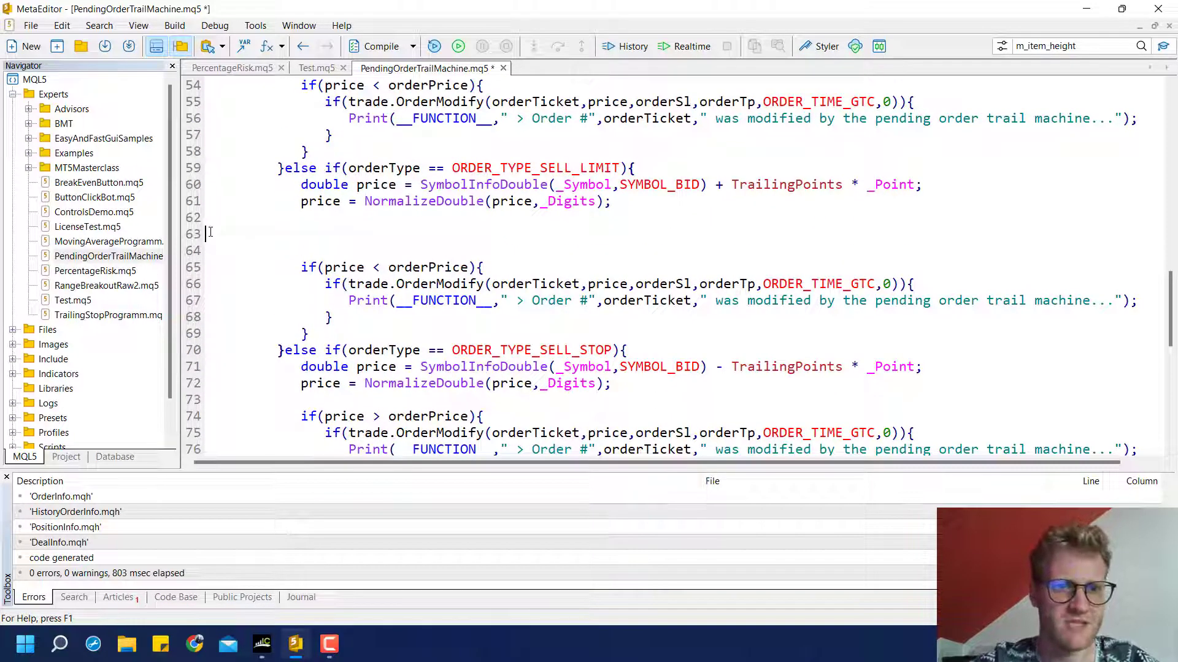
pyautogui.rightClick(210, 232)
pyautogui.click(264, 292)
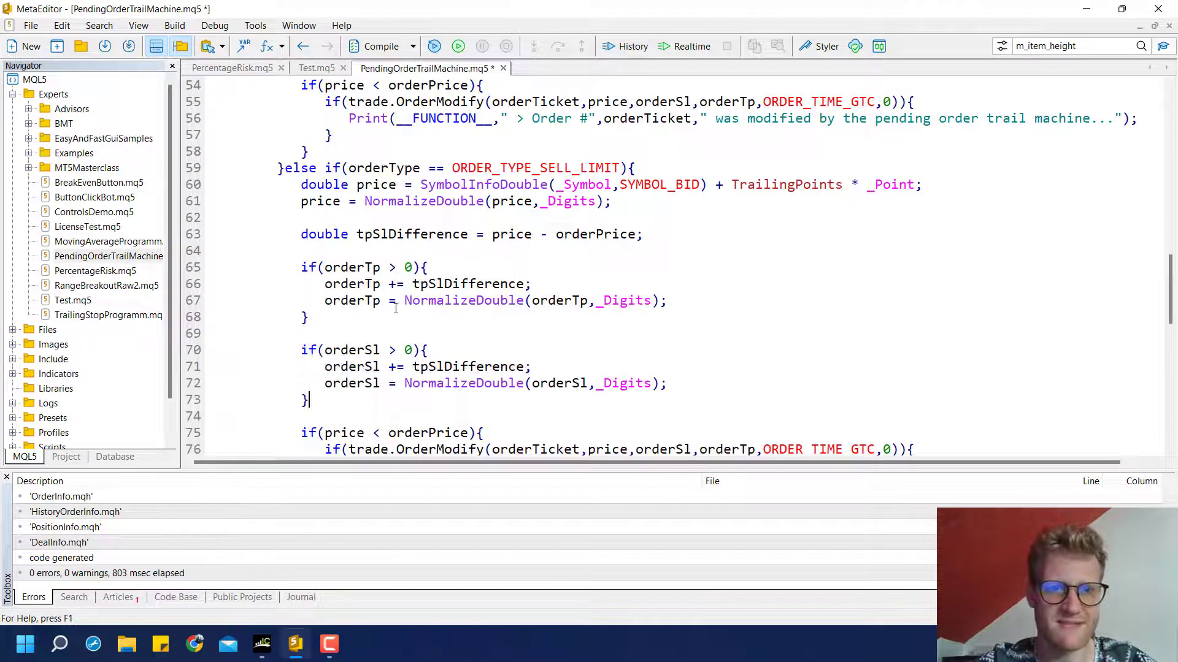
pyautogui.doubleClick(567, 167)
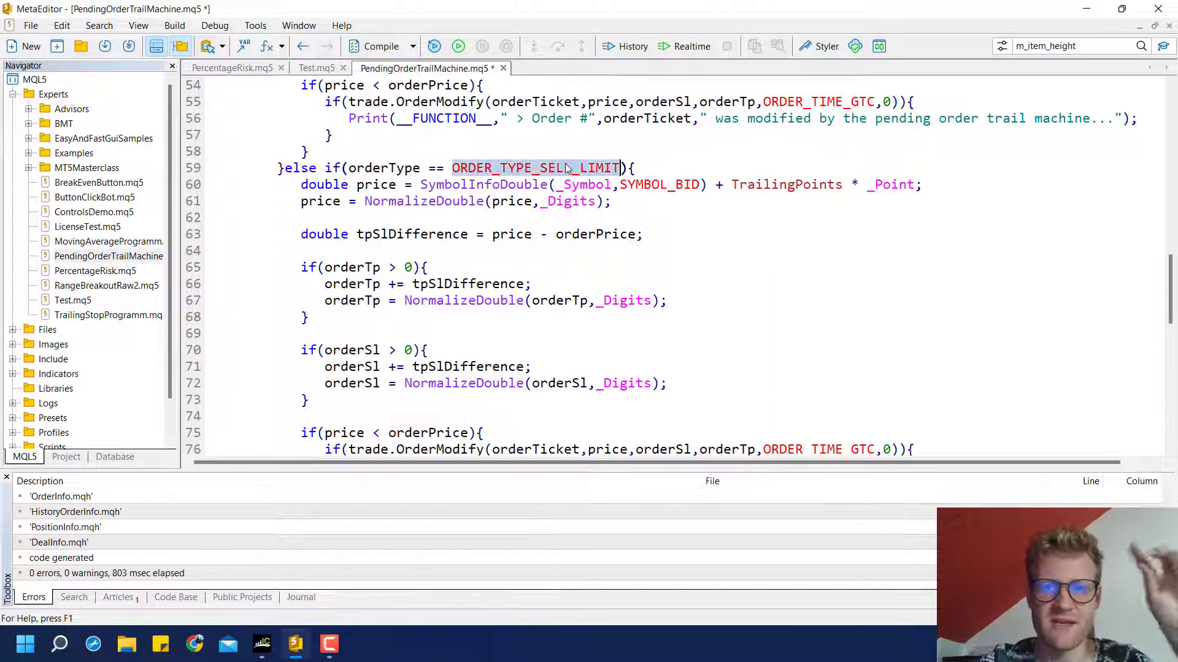
pyautogui.doubleClick(517, 237)
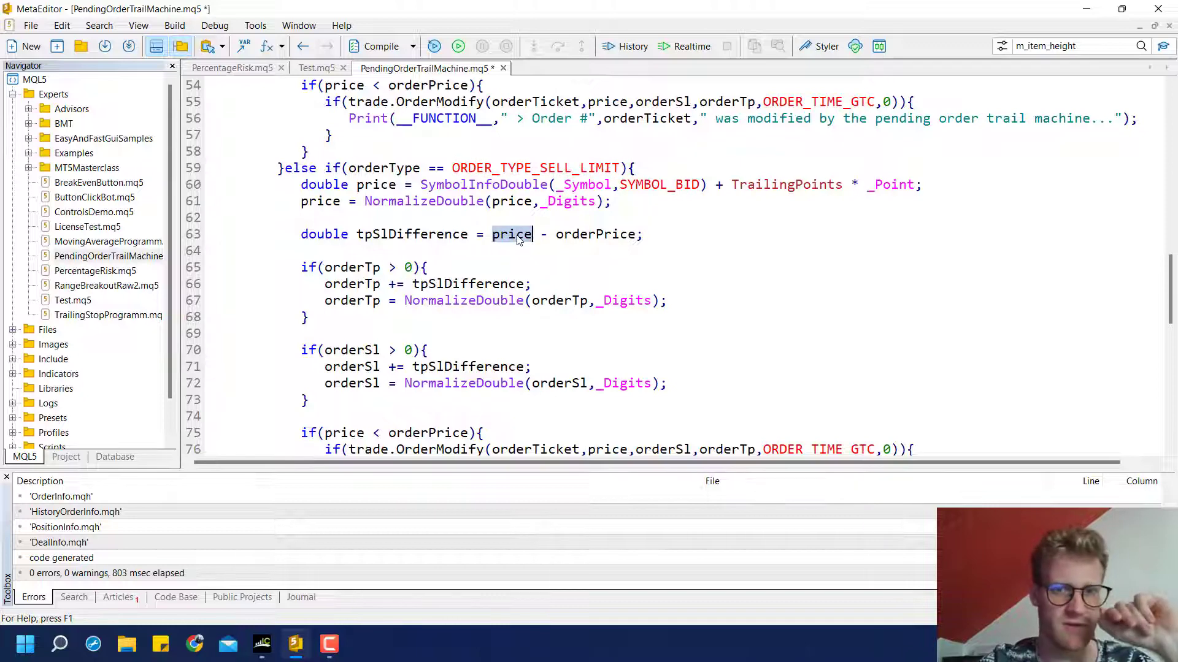
pyautogui.rightClick(514, 241)
pyautogui.click(394, 286)
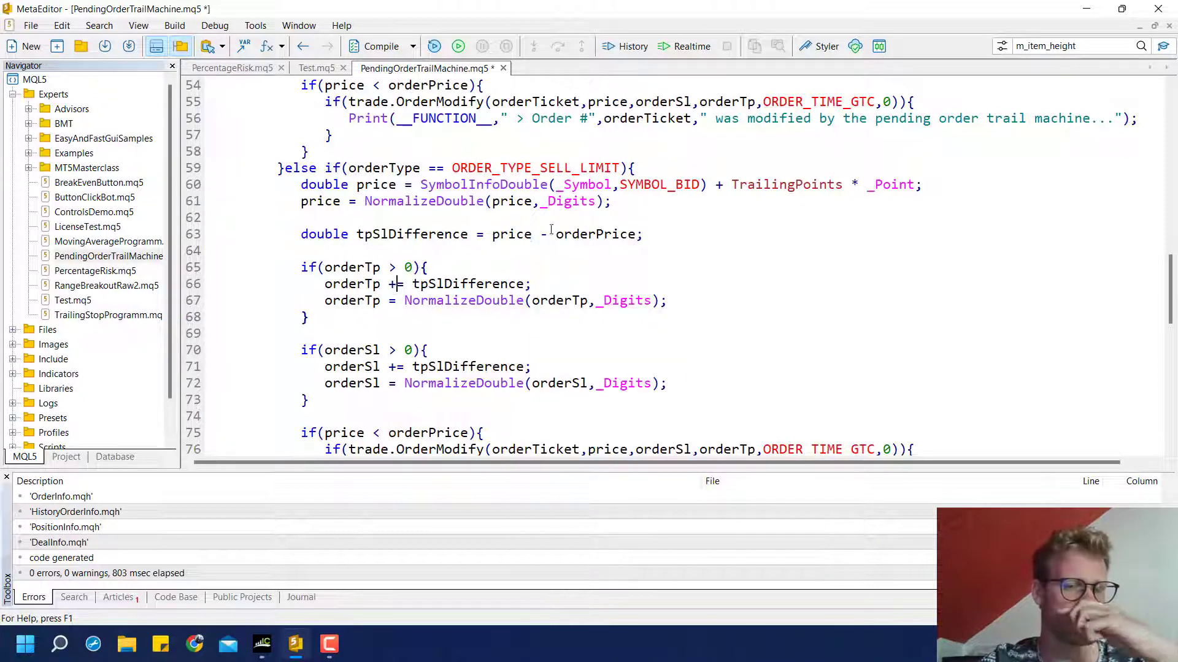
# Paste the same tpSlDifference, orderTp and orderSl code into the ORDER_TYPE_SELL_STOP branch before its price check, and compile the expert.
pyautogui.scroll(-2, 515, 233)
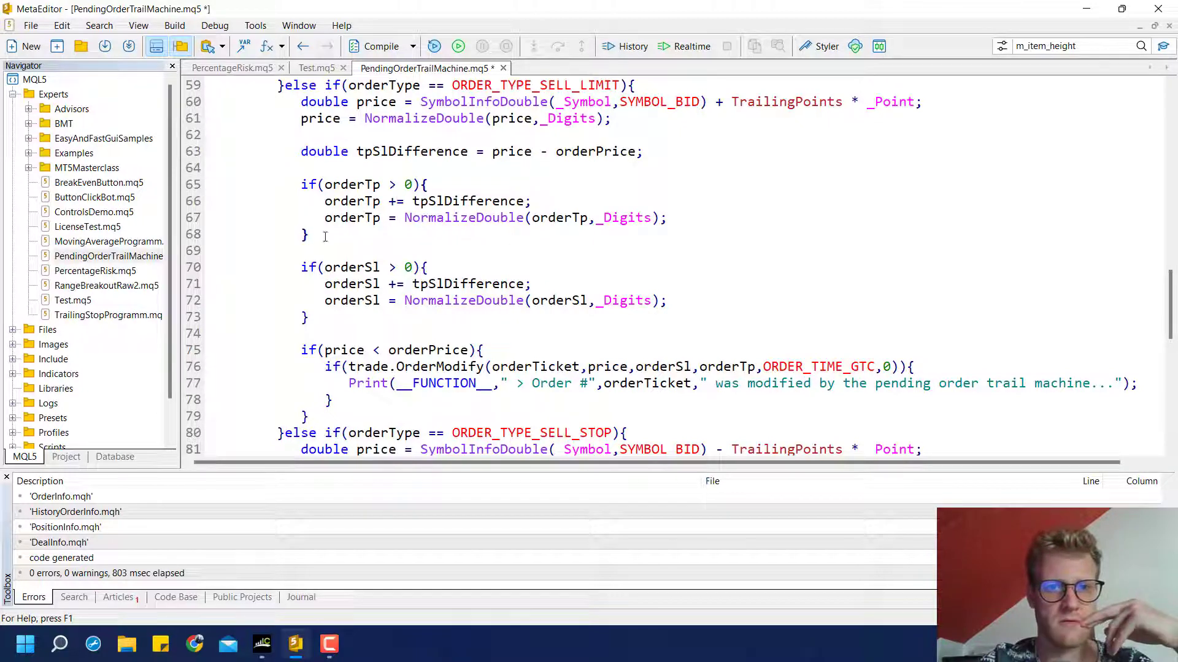
pyautogui.scroll(-4, 364, 294)
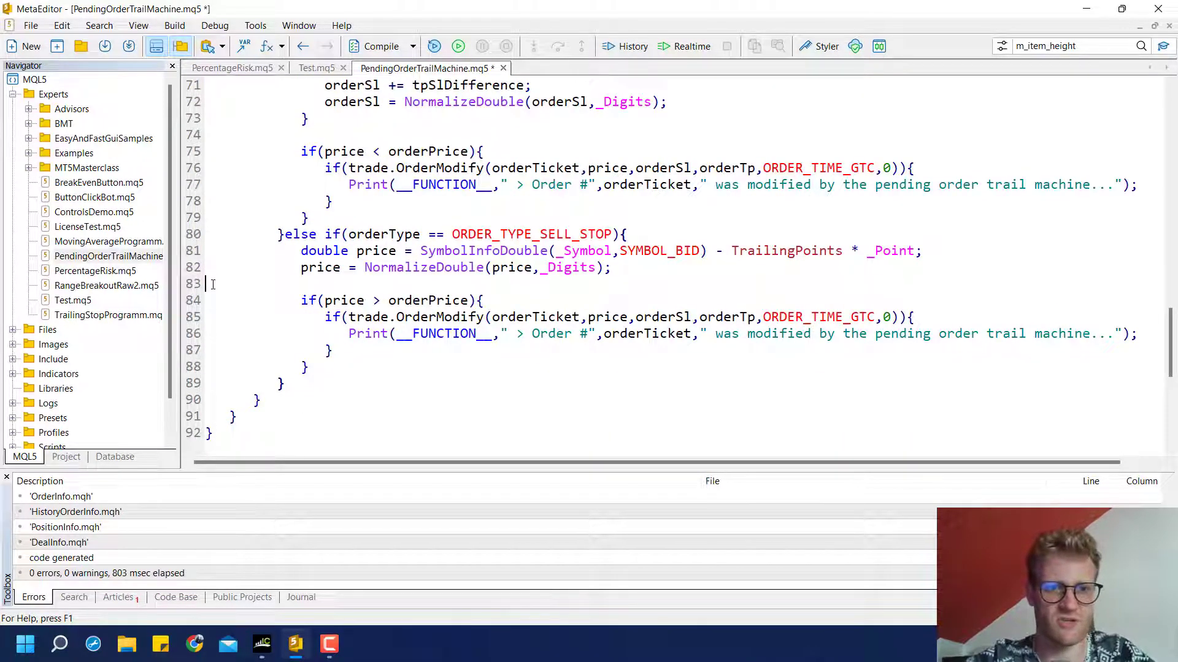
pyautogui.write('double tpSlDifference = price - orderPrice;  if(orderTp > 0){    orderTp += tpSlDifference;    orderTp = NormalizeDouble(orderTp,_Digits); }  if(orderSl > 0){    orderSl += tpSlDifference;    orderSl = NormalizeDouble(orderSl,_Digits); }')
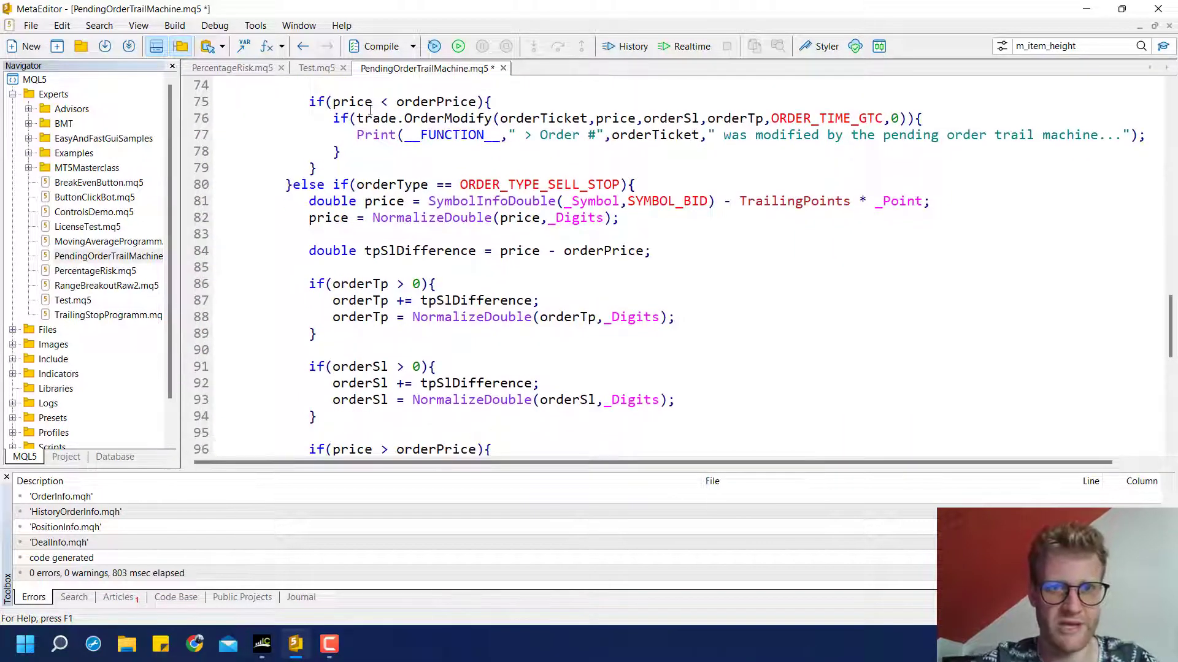
pyautogui.click(377, 46)
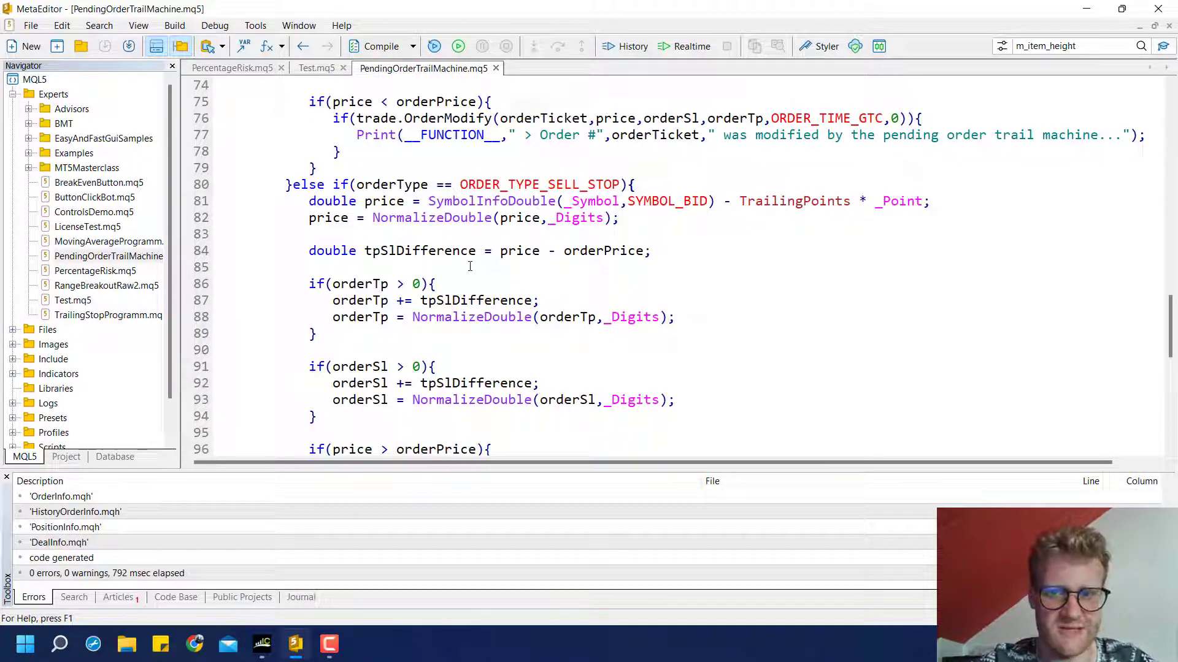
pyautogui.scroll(-2, 470, 266)
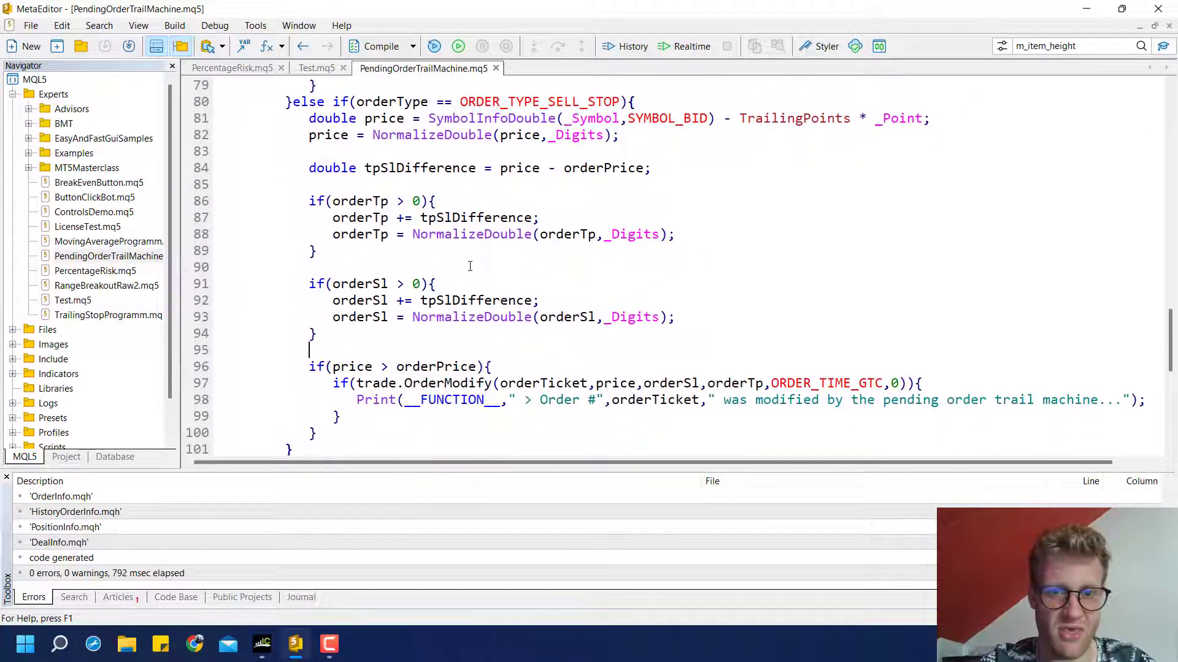
# Switch to MetaTrader 5, delete the AUDCAD buy limit and place a sell limit of volume 1 at 0.89999 from the chart.
pyautogui.click(263, 644)
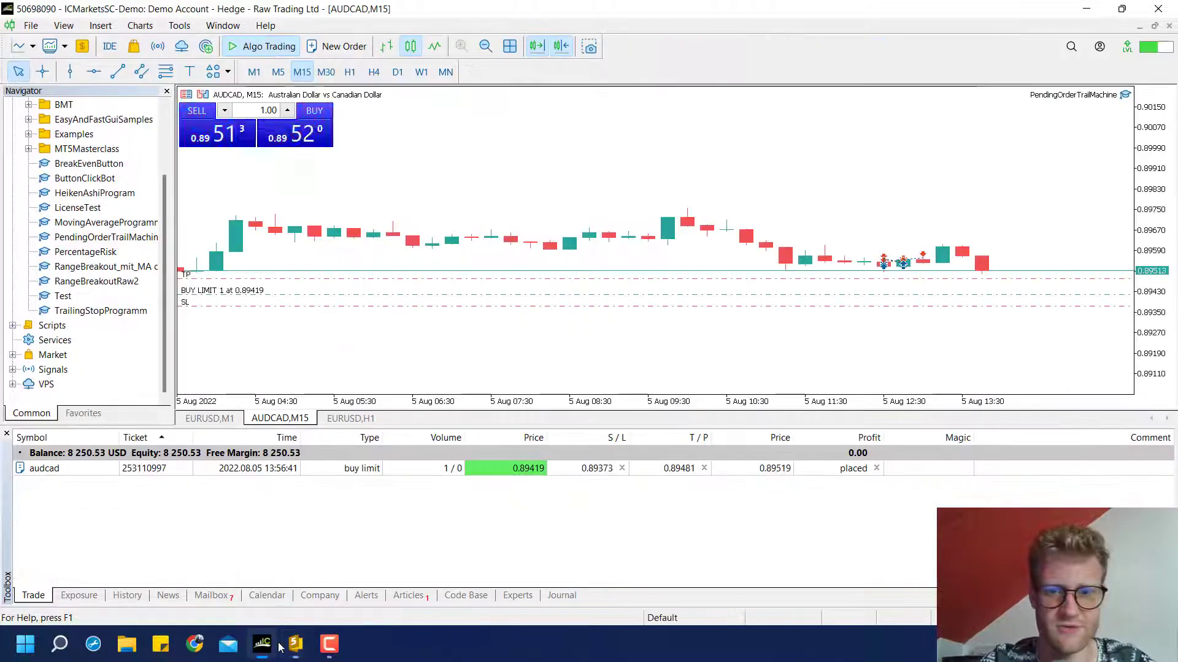
pyautogui.click(877, 468)
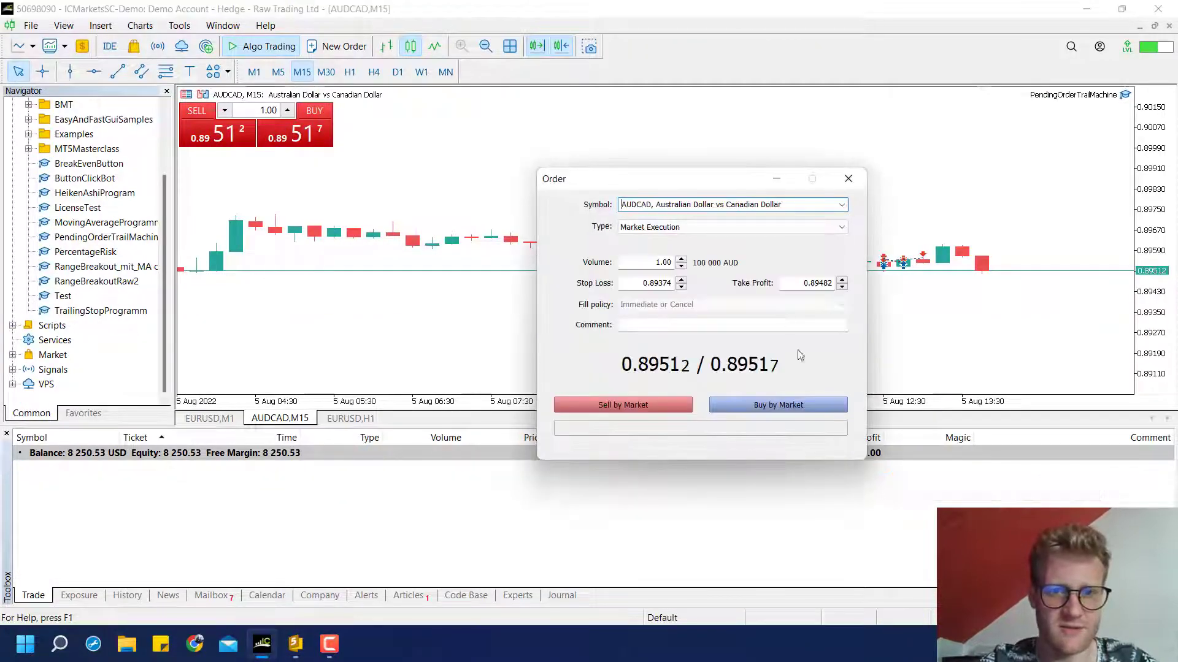
pyautogui.click(847, 179)
pyautogui.rightClick(768, 147)
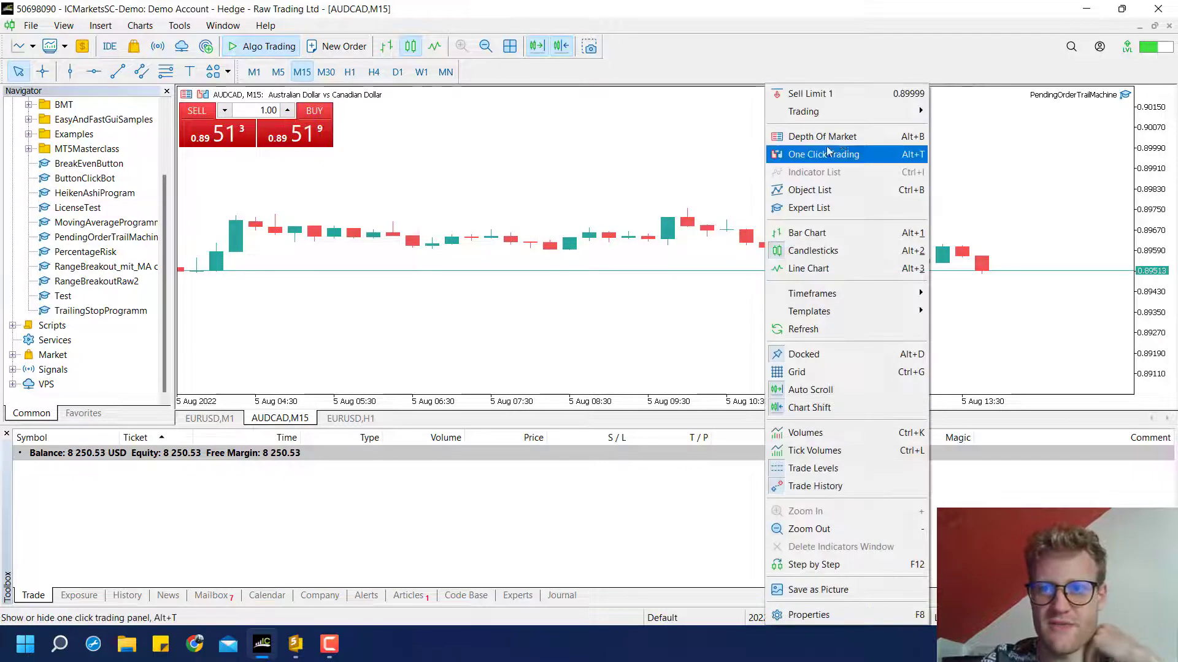
pyautogui.click(812, 94)
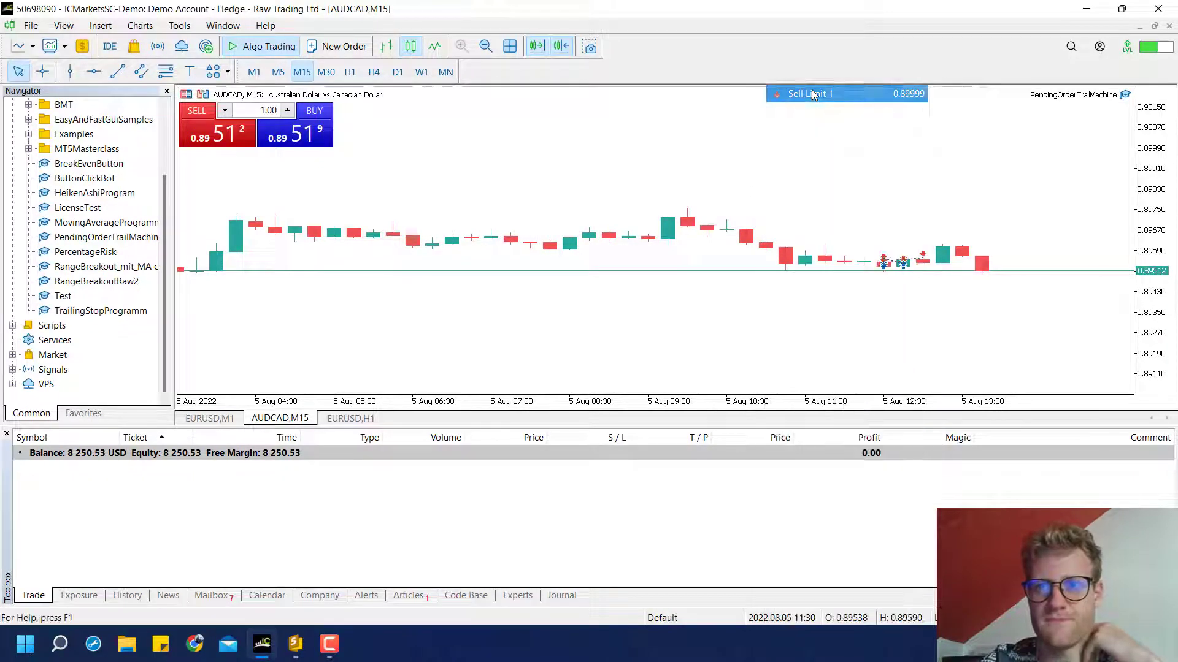
# Set the sell limit's stop loss to 0.89629 and take profit to about 0.89601, and raise the stop loss on the chart to about 0.89860.
pyautogui.rightClick(753, 245)
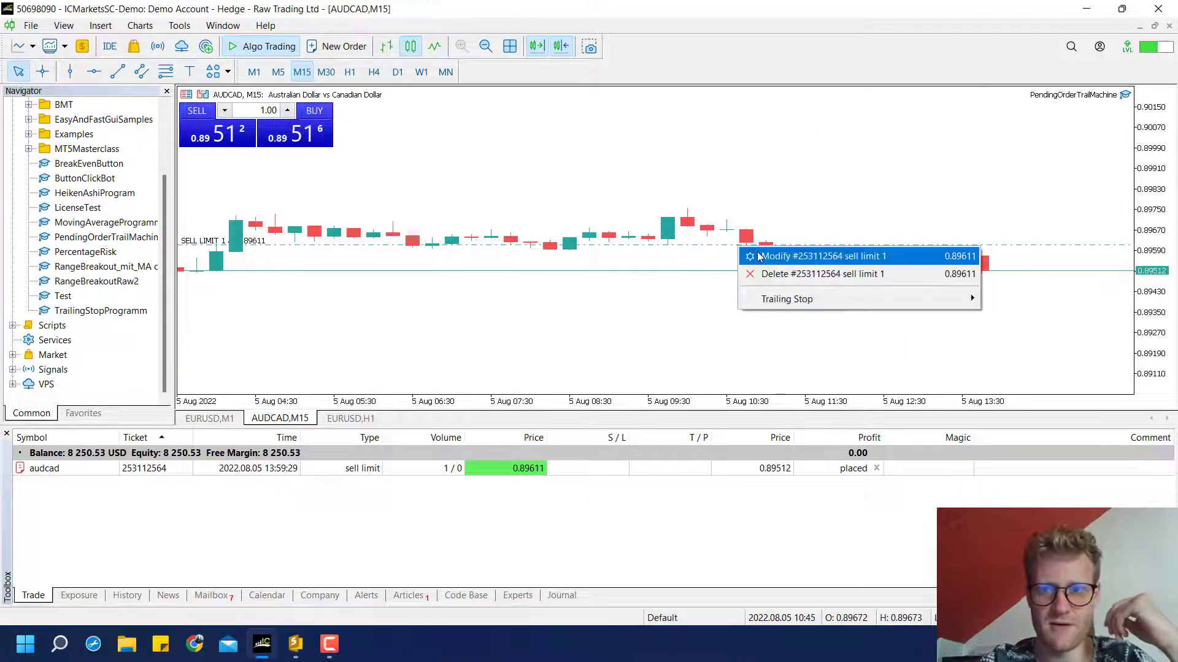
pyautogui.click(759, 256)
pyautogui.click(680, 280)
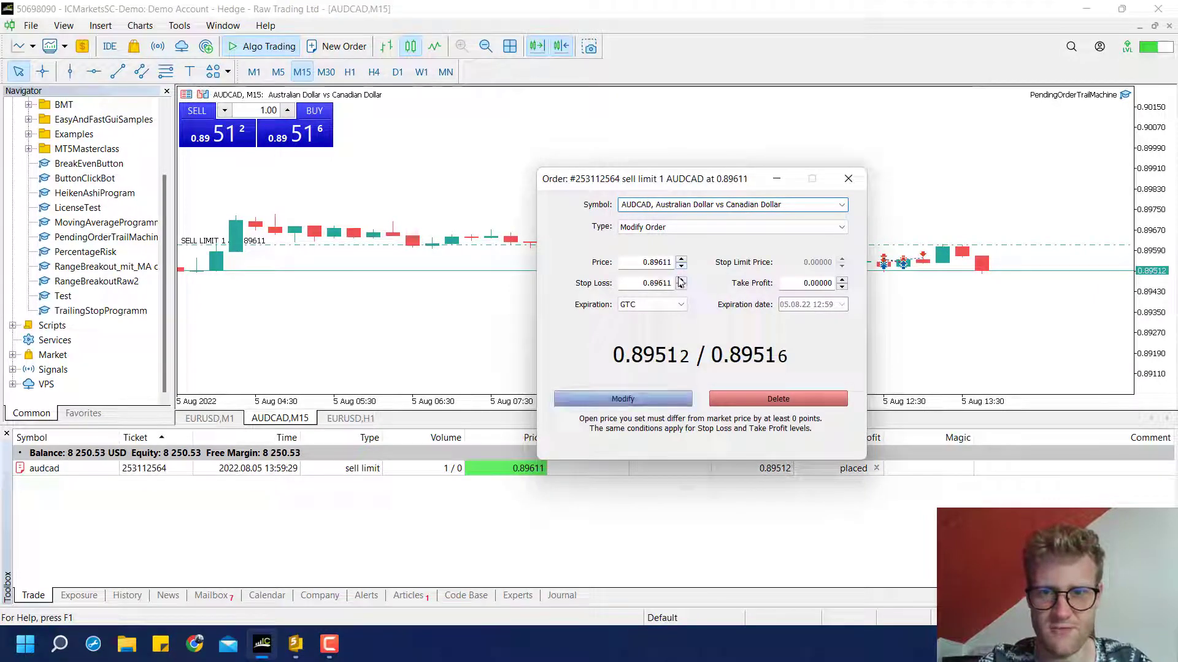
pyautogui.click(681, 280)
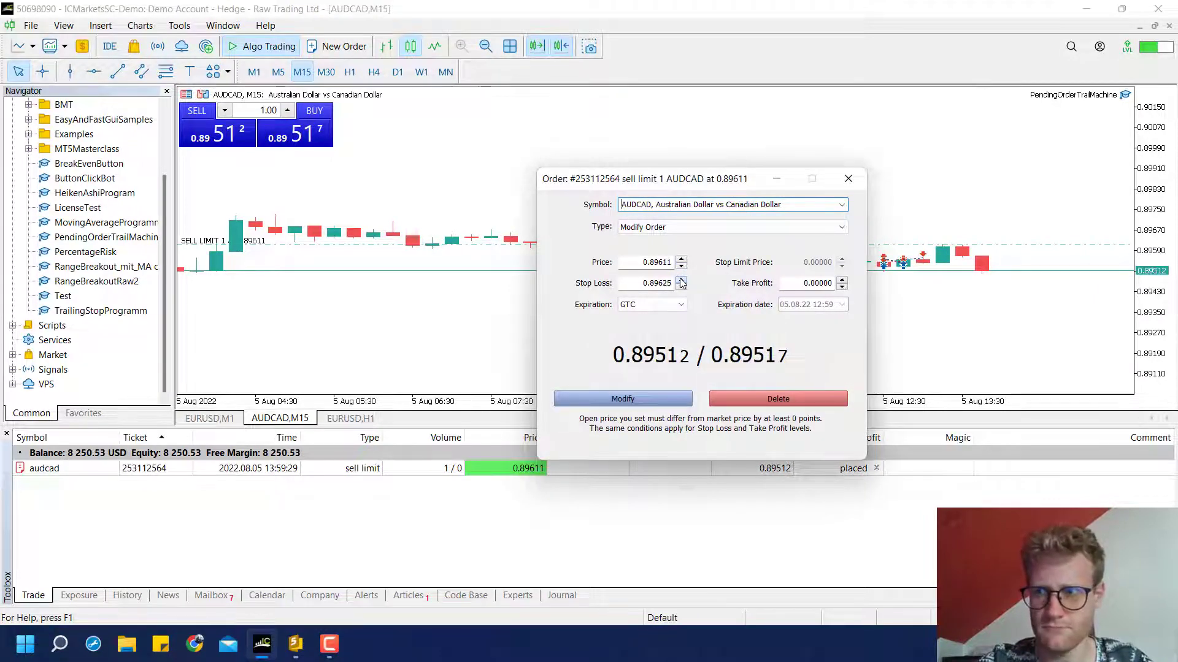
pyautogui.click(847, 289)
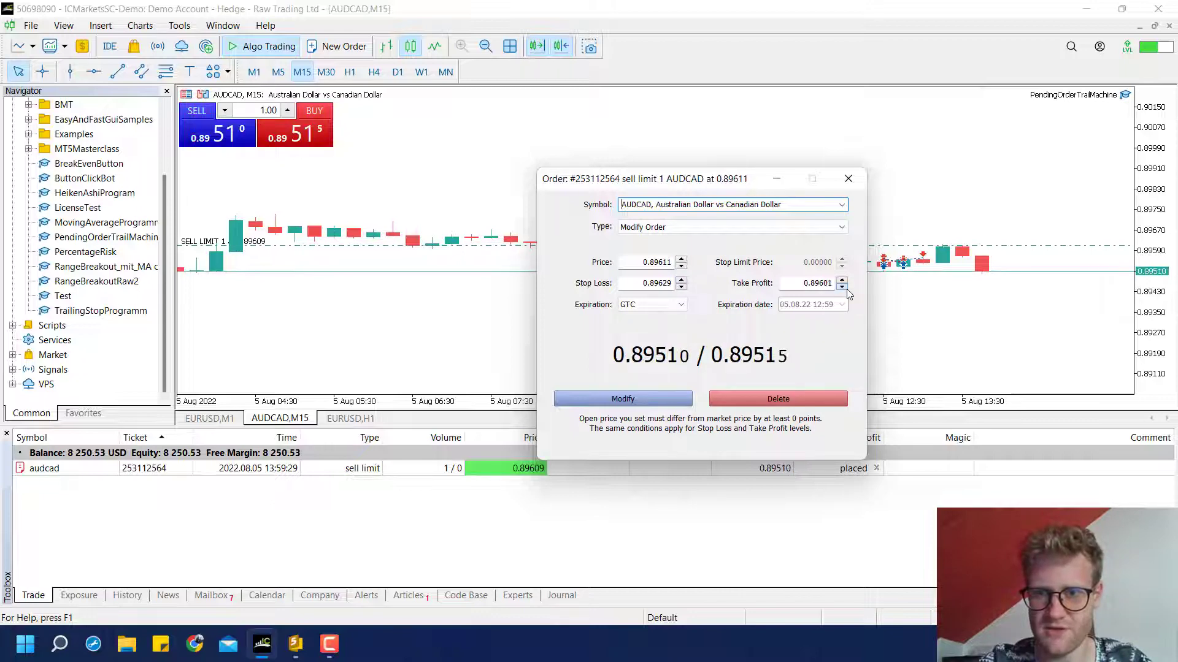
pyautogui.click(670, 400)
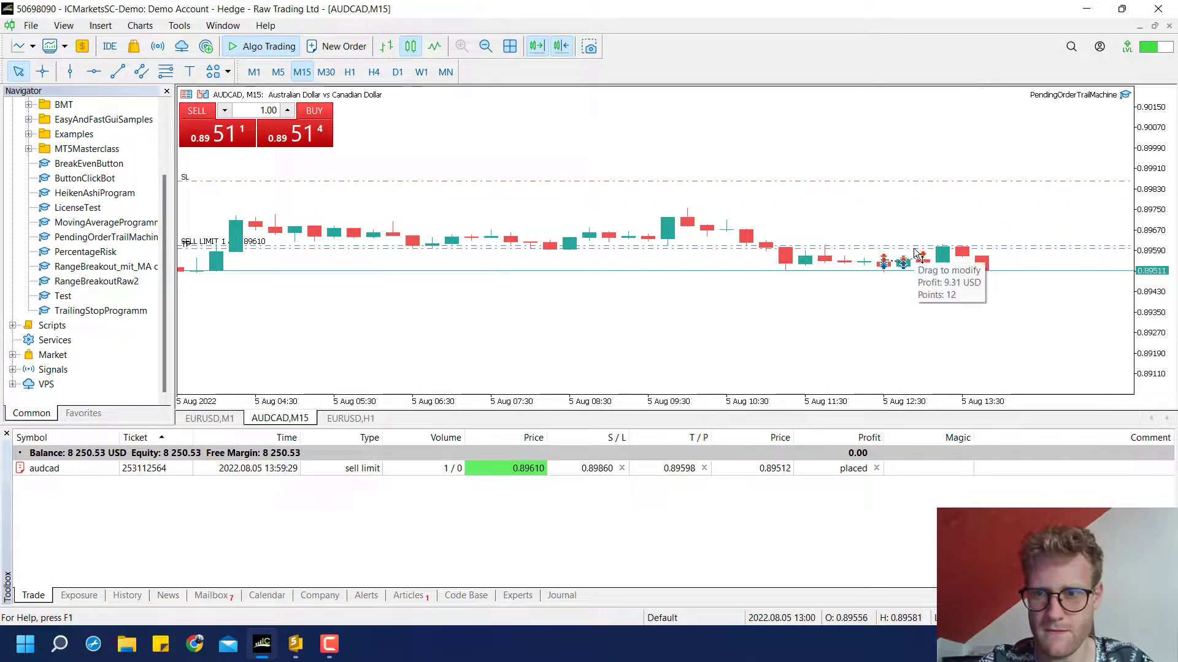
# Lower the sell limit's take profit on the chart to about 0.89562 and move its price line up twice to test the trailing.
pyautogui.moveTo(920, 248); pyautogui.dragTo(925, 260)
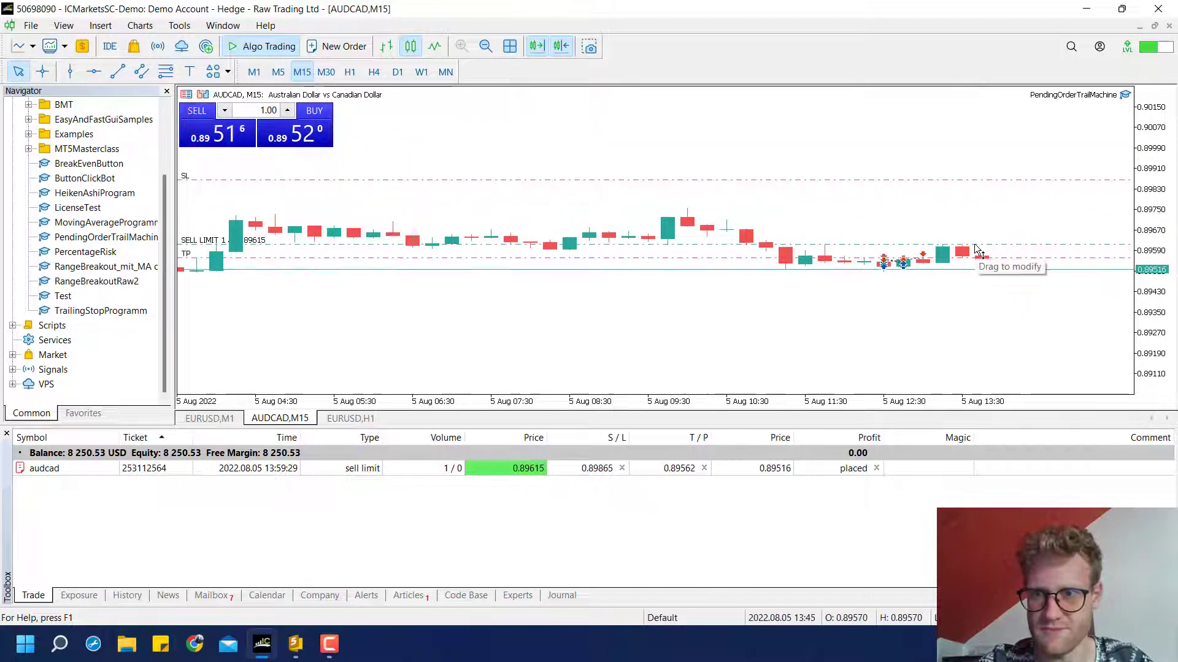
pyautogui.moveTo(974, 244); pyautogui.dragTo(955, 187)
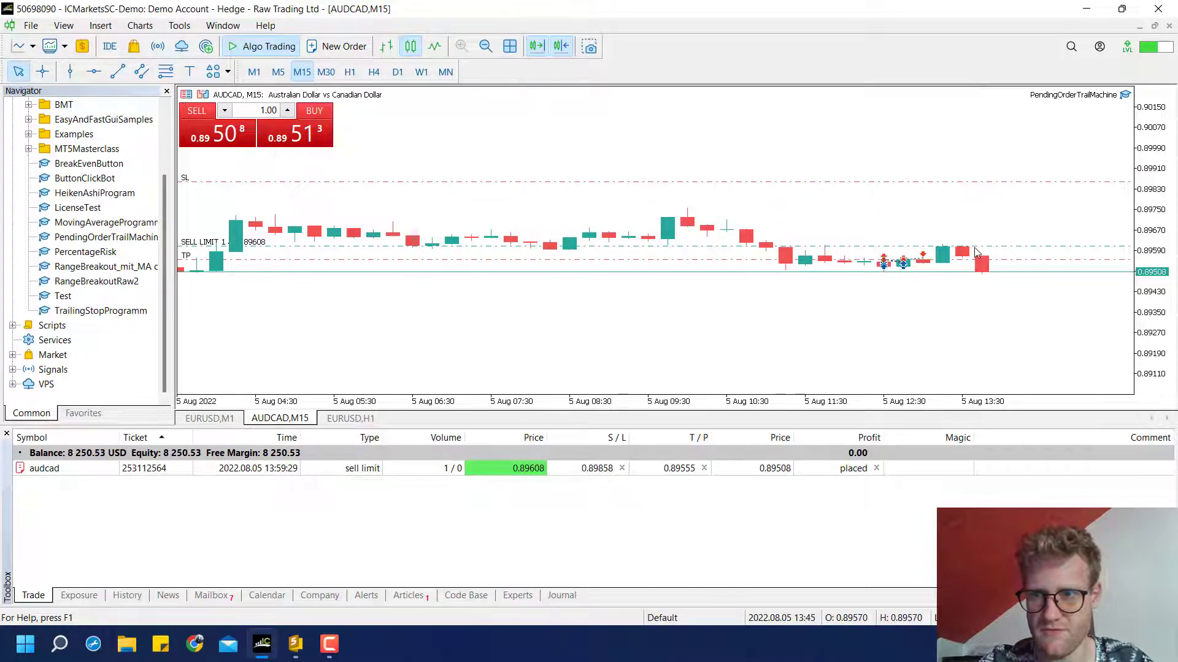
pyautogui.moveTo(973, 244); pyautogui.dragTo(962, 211)
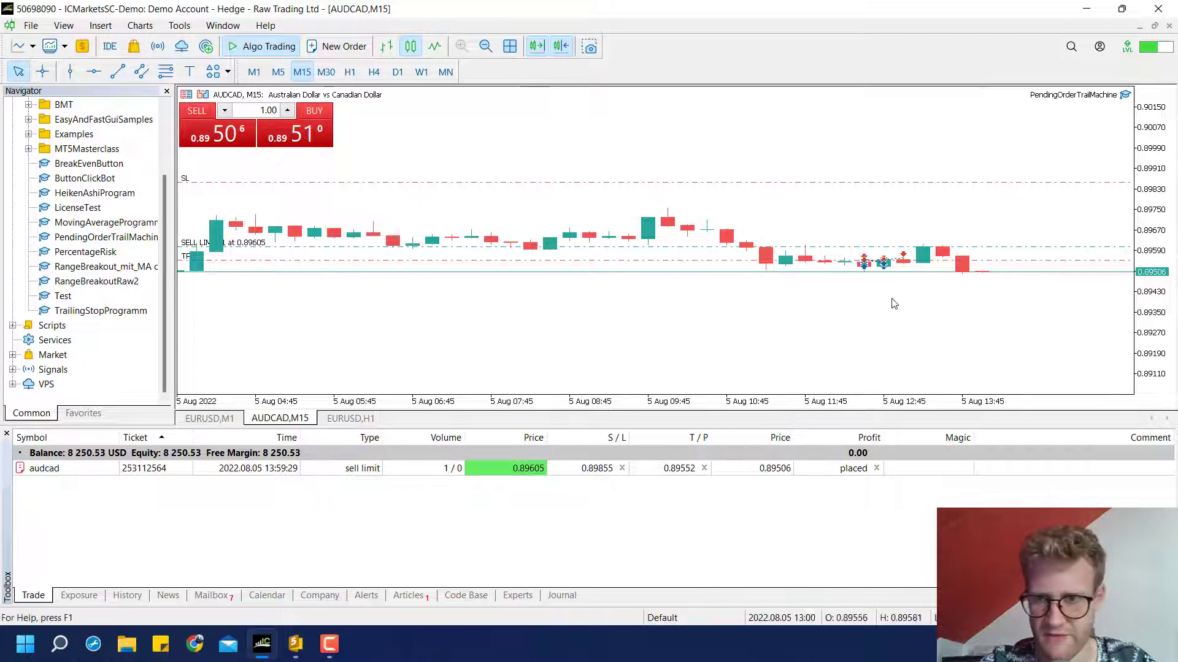
# Delete the AUDCAD sell limit and place a buy stop of volume 1 at 0.89877 from the chart.
pyautogui.rightClick(850, 250)
pyautogui.rightClick(848, 247)
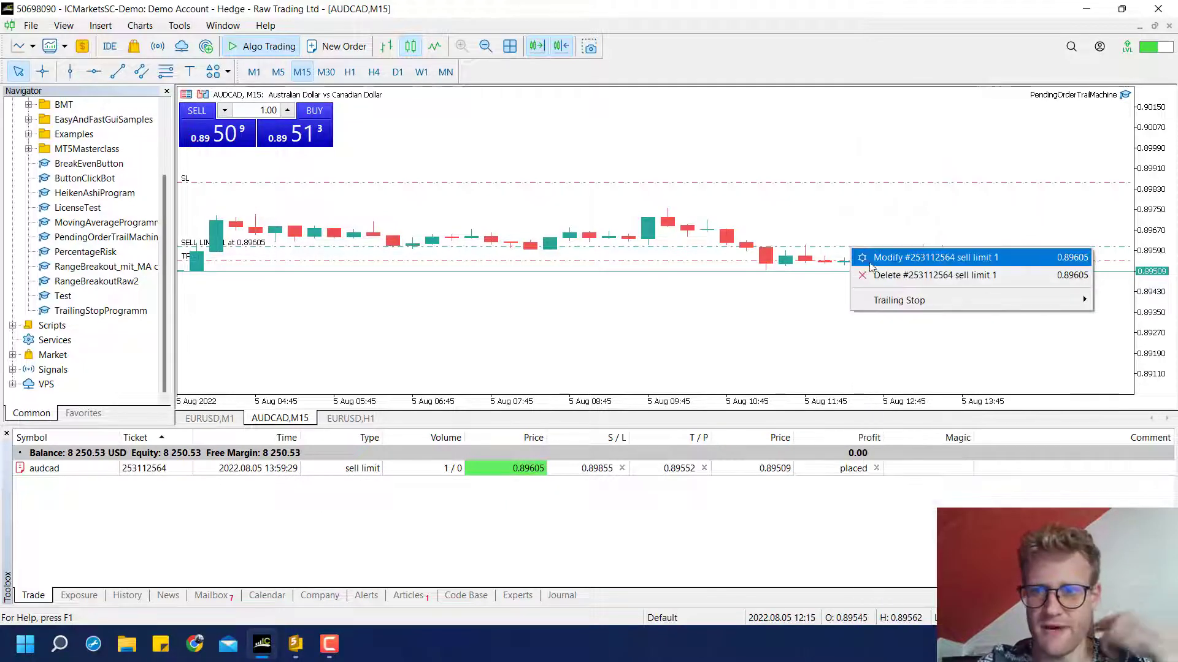
pyautogui.click(946, 274)
pyautogui.rightClick(849, 177)
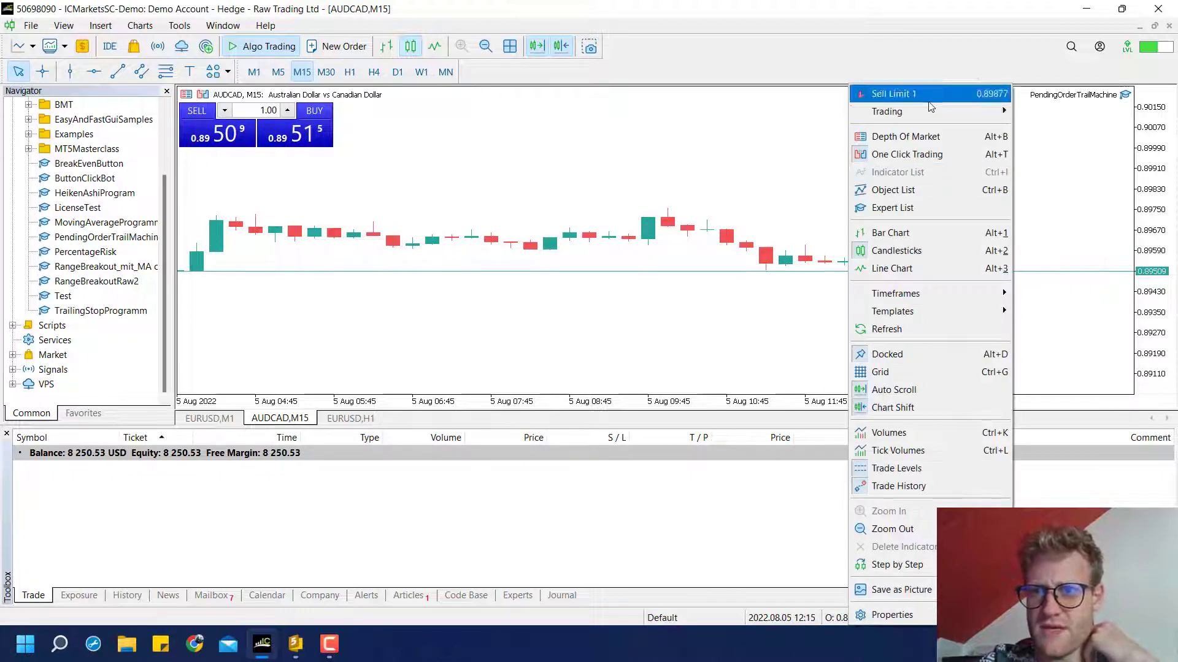
pyautogui.moveTo(930, 111)
pyautogui.click(1064, 128)
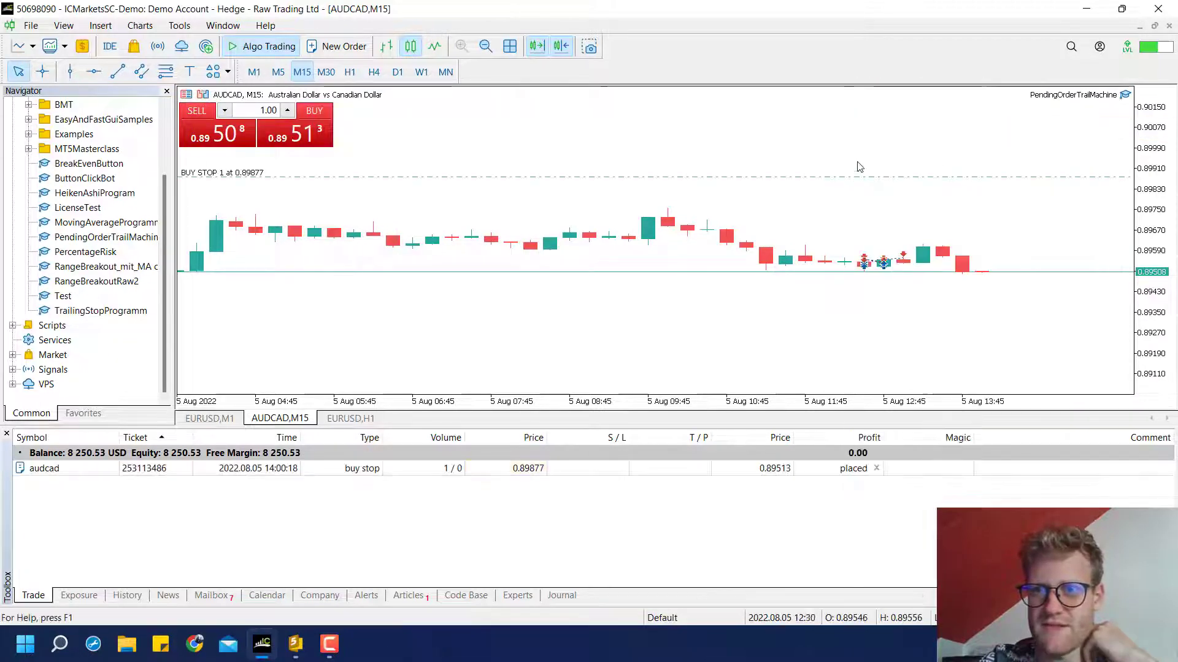
# Set the buy stop's stop loss to 0.89603 and take profit to 0.89625, and widen them on the chart to about 0.89539 and 0.89711.
pyautogui.rightClick(840, 177)
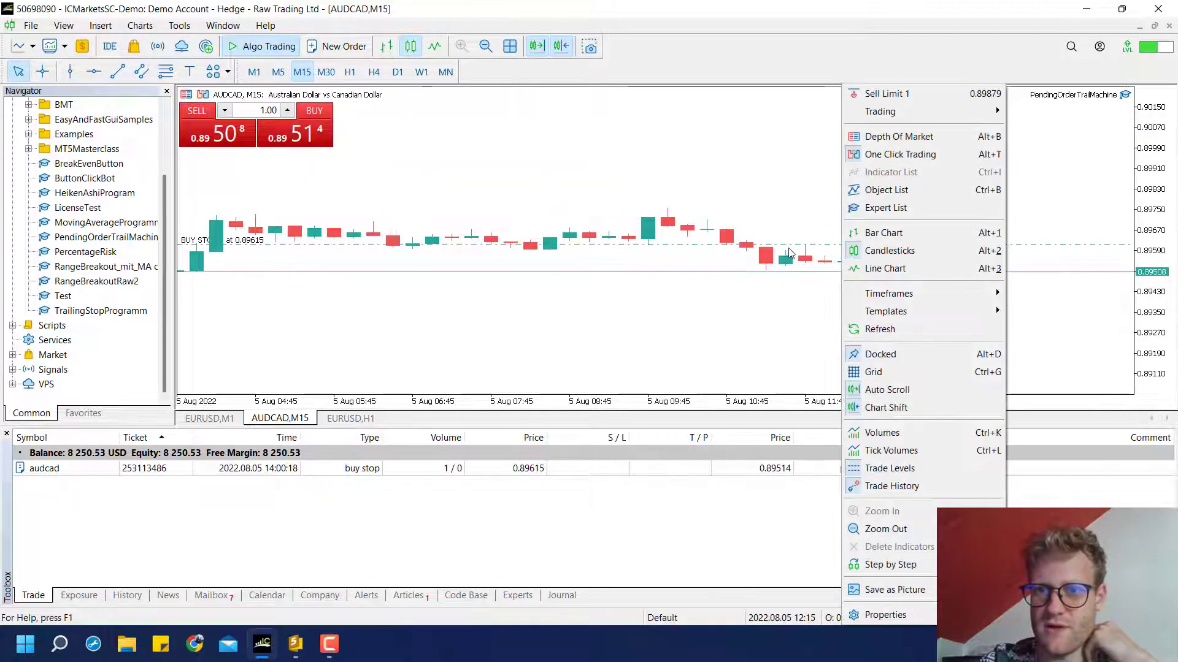
pyautogui.rightClick(789, 245)
pyautogui.click(822, 253)
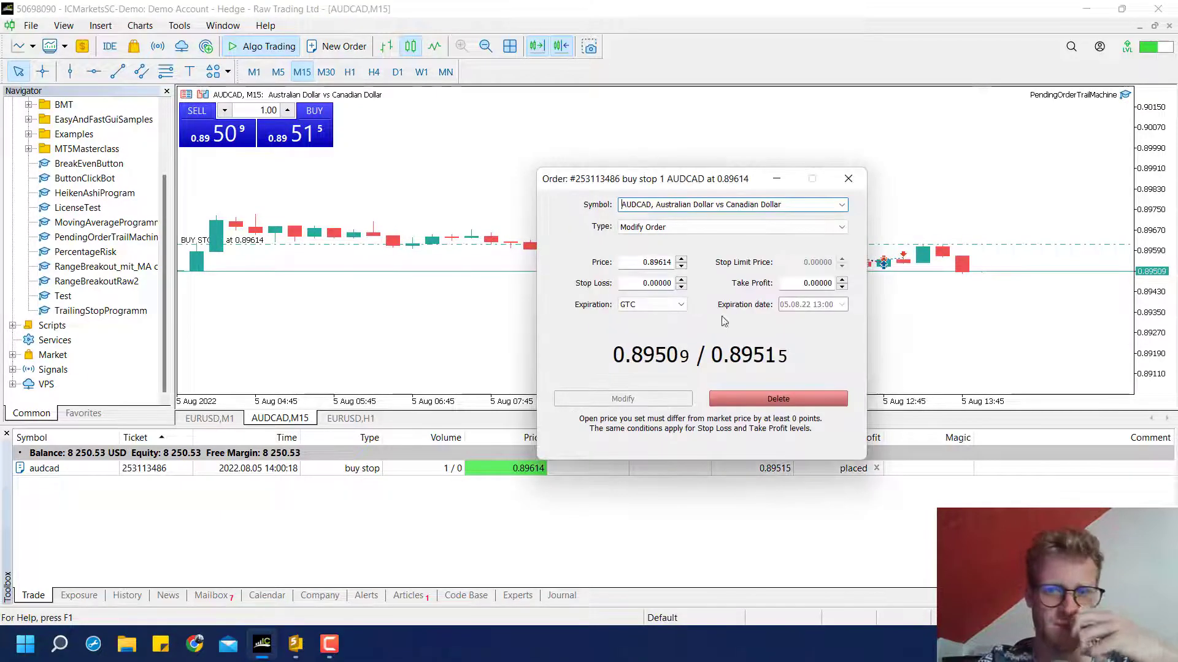
pyautogui.click(681, 286)
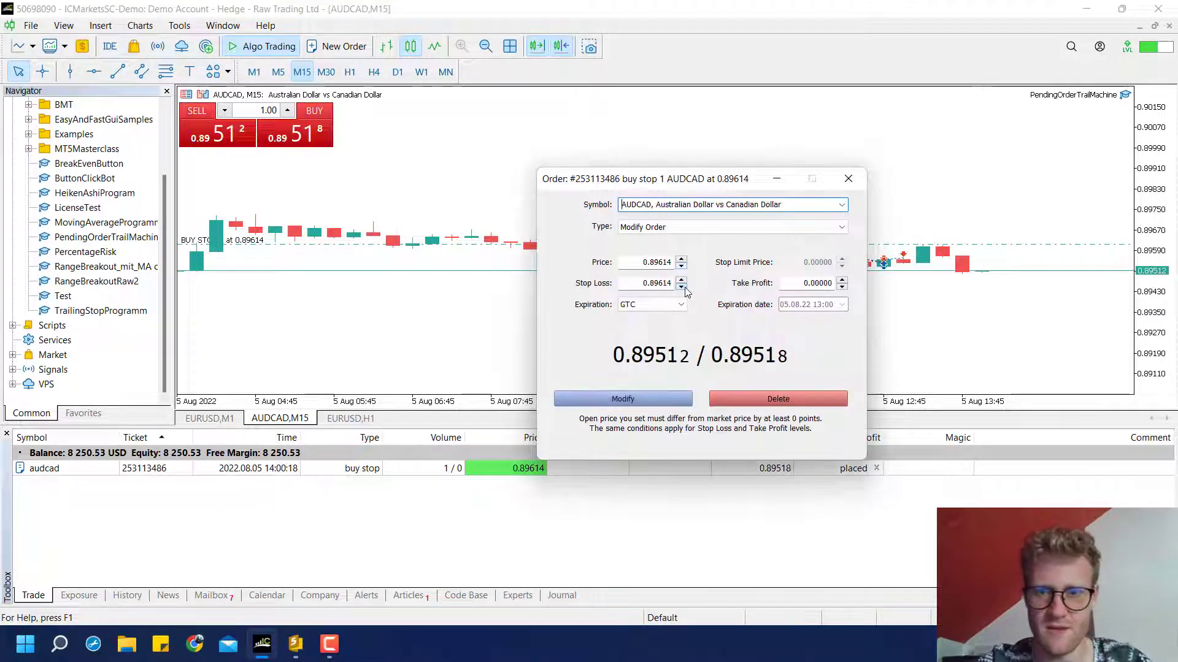
pyautogui.click(842, 280)
pyautogui.click(842, 280)
pyautogui.click(842, 280)
pyautogui.click(842, 279)
pyautogui.click(842, 280)
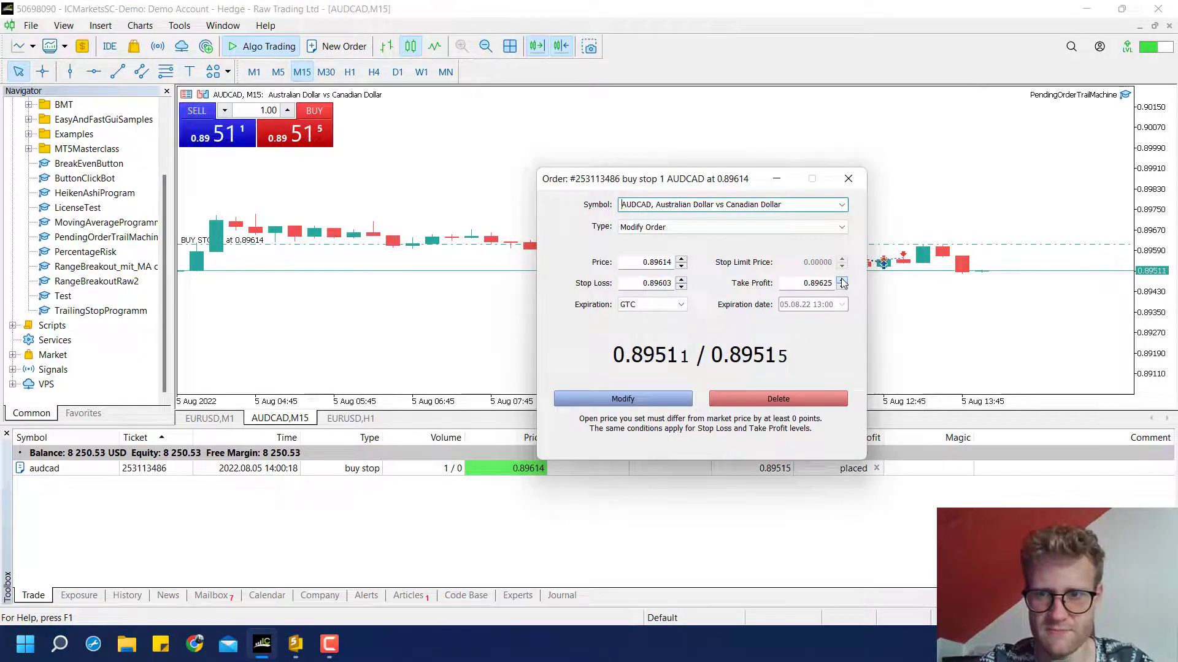
pyautogui.click(657, 396)
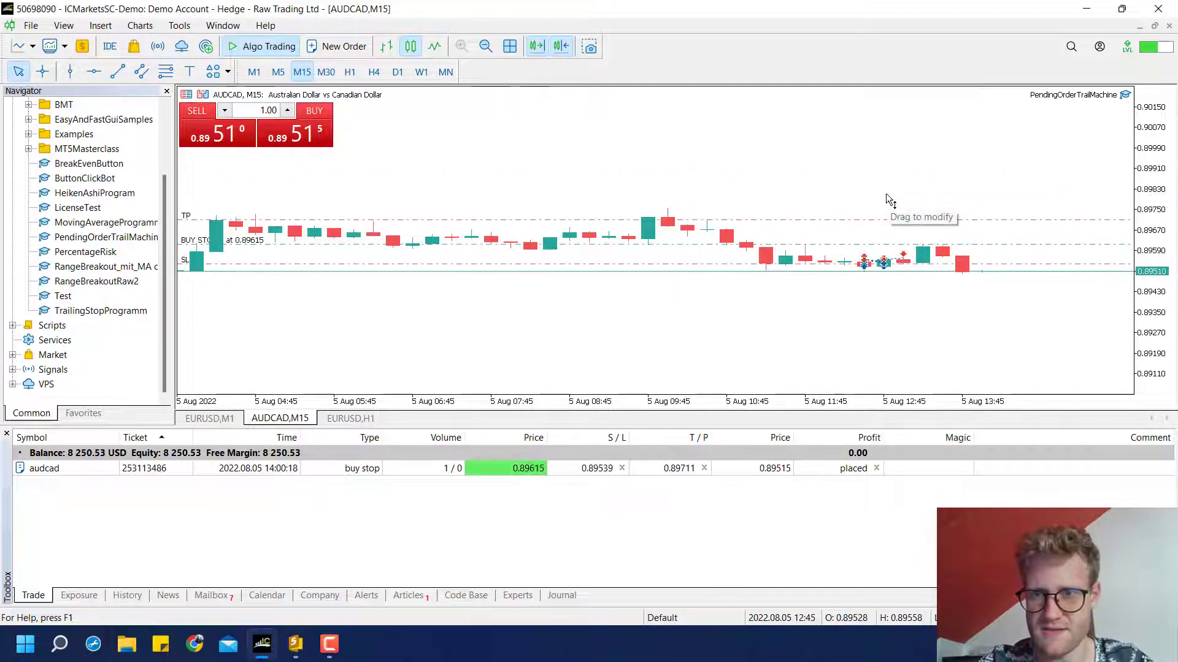
# Delete the AUDCAD buy stop and place a sell stop of volume 1 at about 0.89214 from the chart.
pyautogui.rightClick(927, 246)
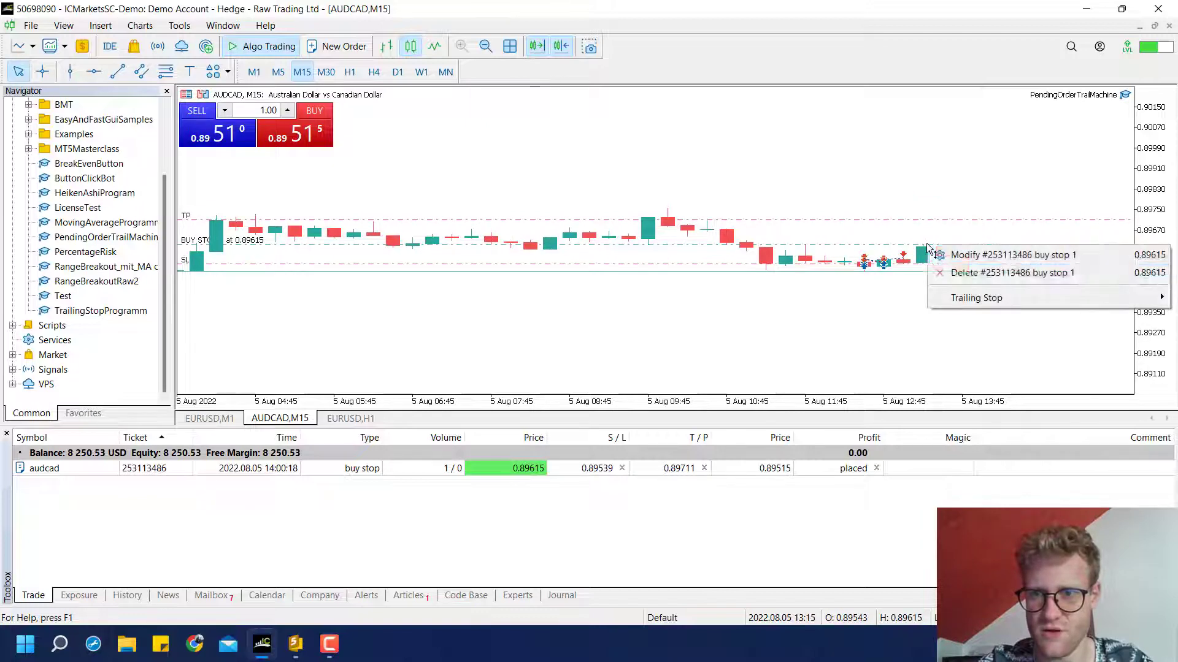
pyautogui.click(957, 272)
pyautogui.rightClick(874, 341)
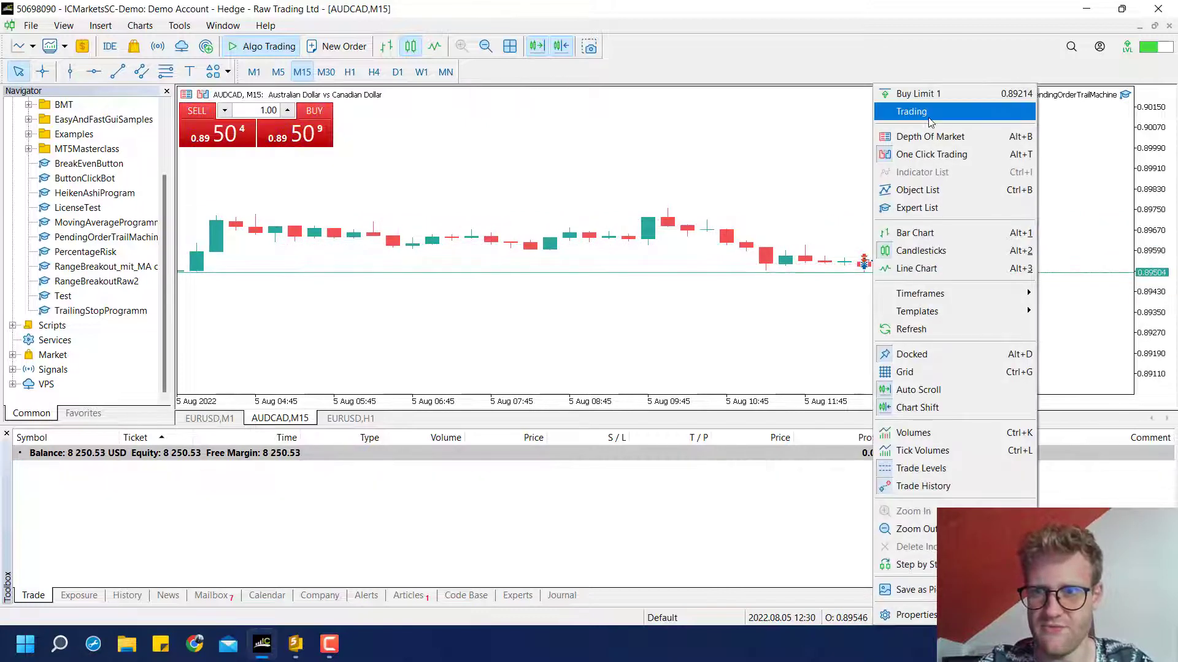
pyautogui.moveTo(930, 123)
pyautogui.click(798, 129)
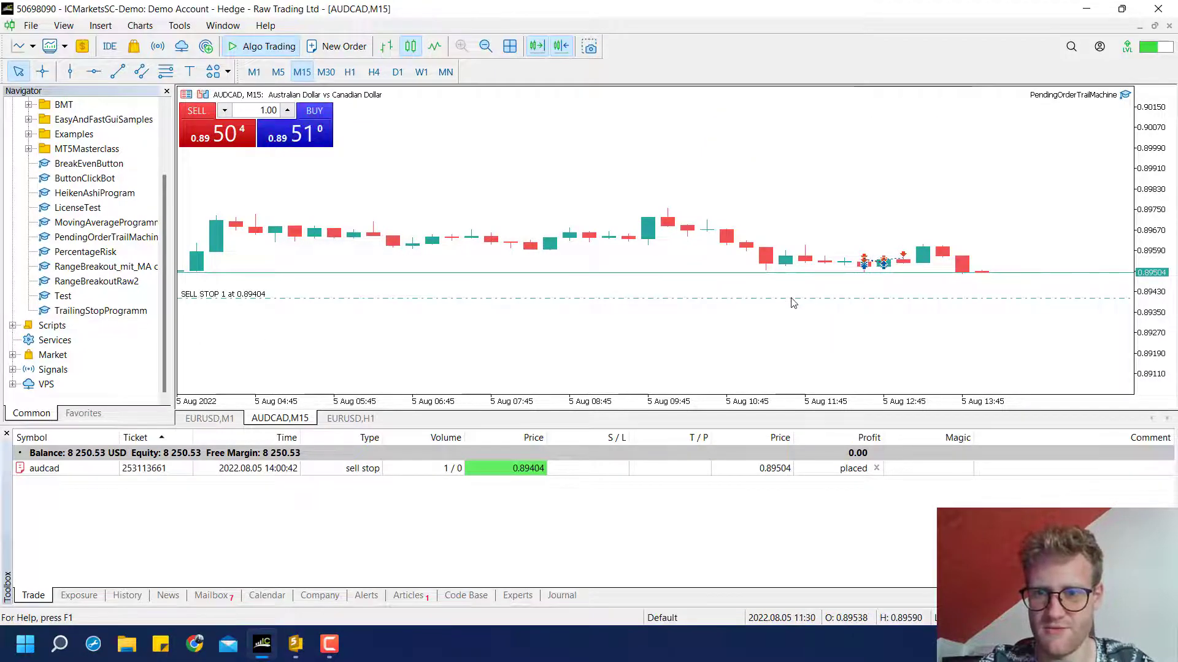
# Set the AUDCAD sell stop's stop loss to 0.89416 and take profit to 0.89399, and raise the stop loss on the chart to about 0.89564.
pyautogui.rightClick(790, 297)
pyautogui.click(858, 305)
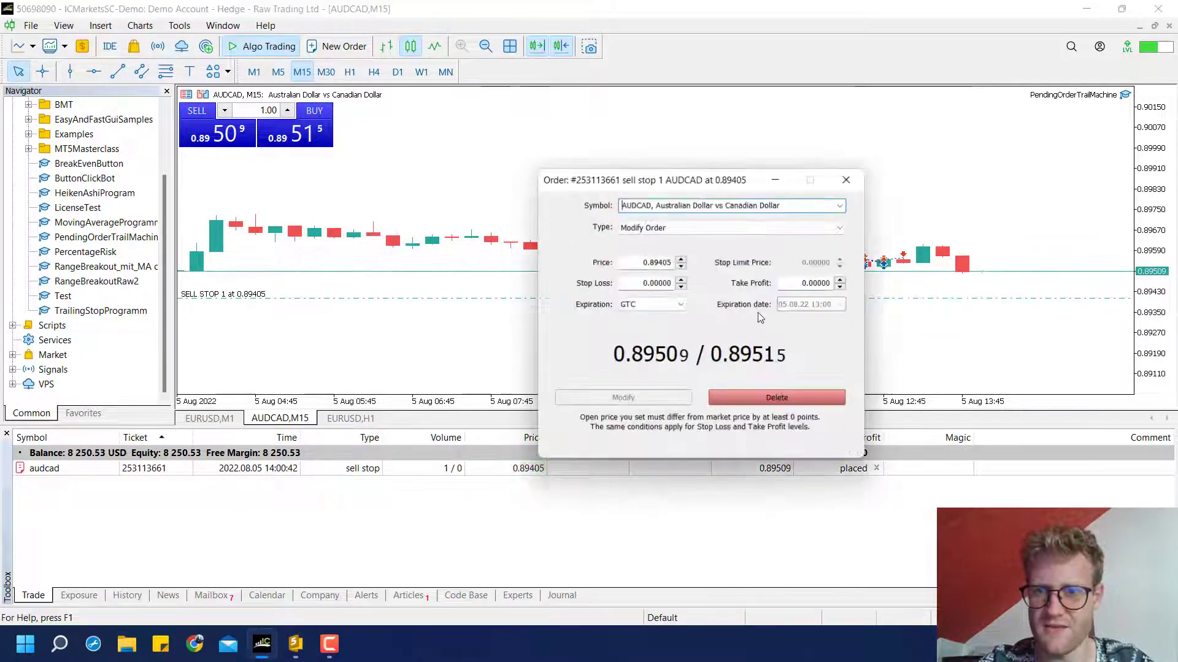
pyautogui.click(681, 285)
pyautogui.click(680, 281)
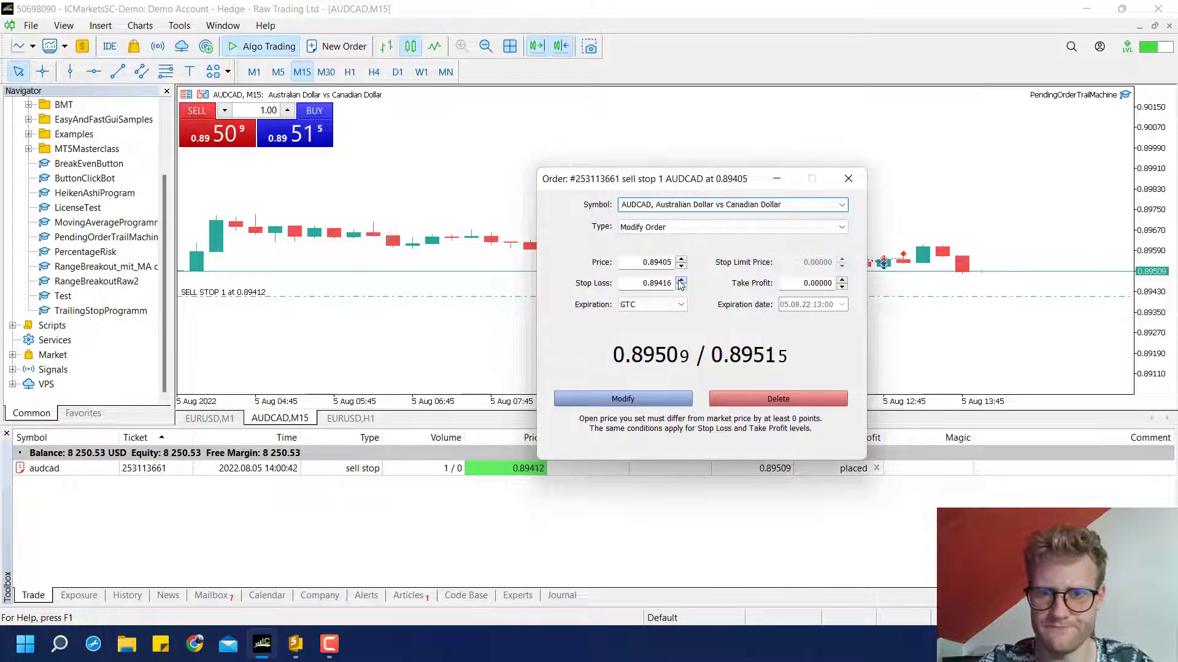
pyautogui.click(843, 287)
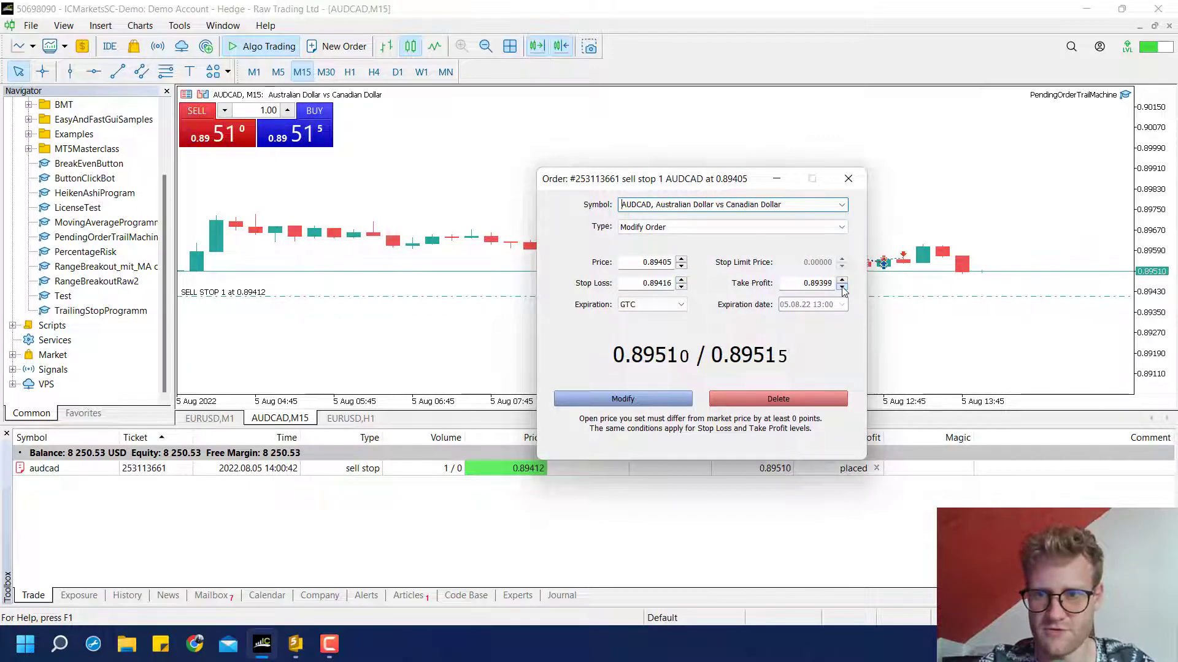
pyautogui.click(663, 397)
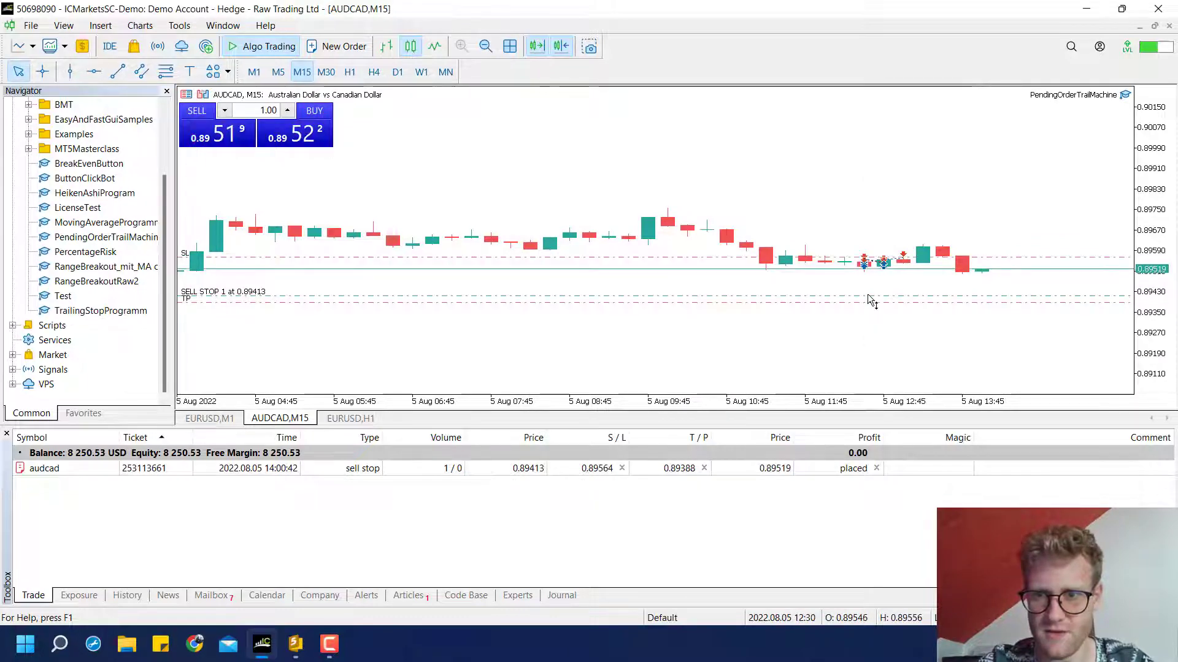
# Move the sell stop's price line down on the chart to test the trailing, and delete the order.
pyautogui.moveTo(867, 293); pyautogui.dragTo(885, 336)
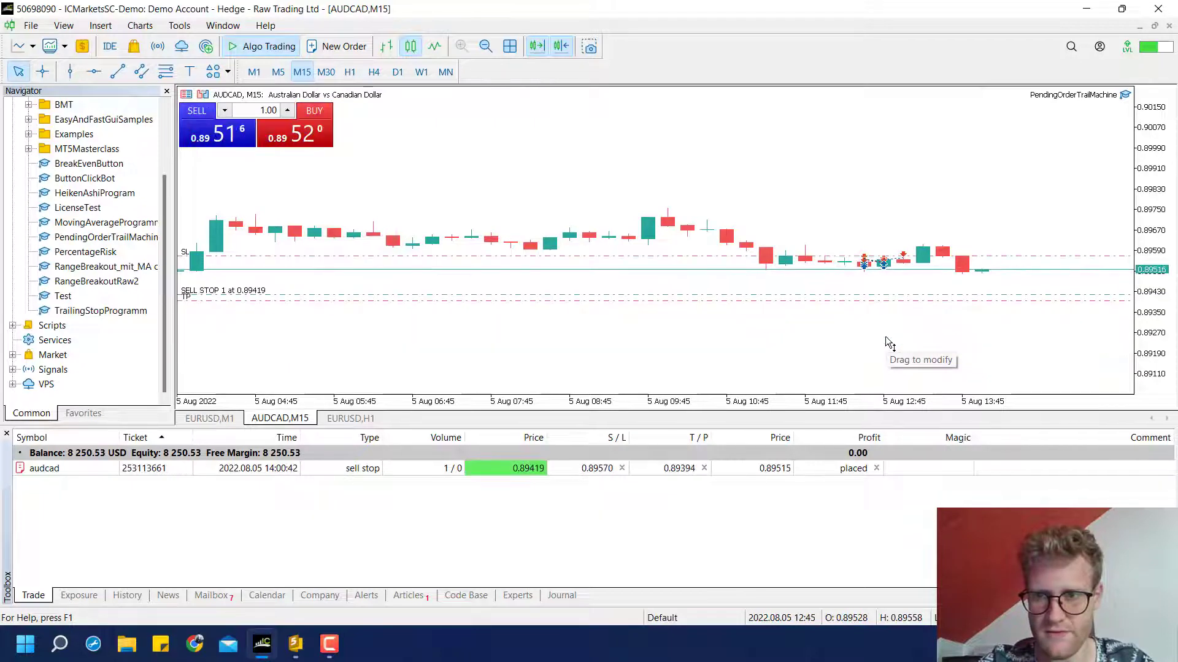
pyautogui.click(877, 470)
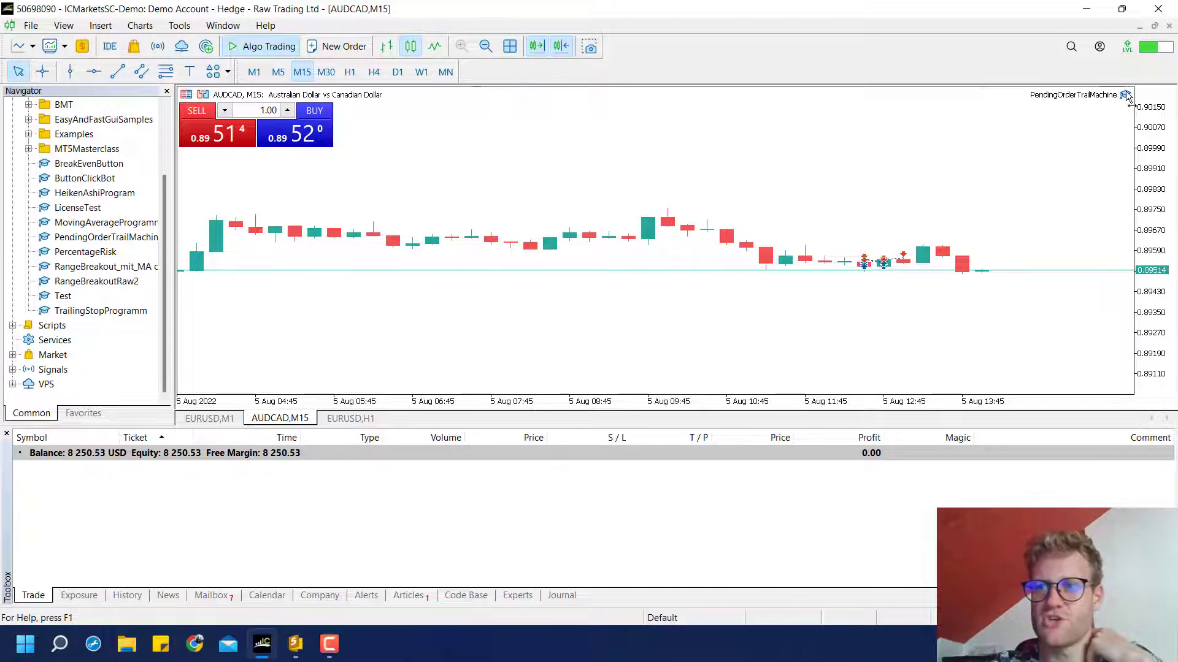
# Switch to MetaEditor and review how tpSlDifference is calculated from price and orderPrice and added to orderTp and orderSl in the buy limit branch.
pyautogui.click(295, 644)
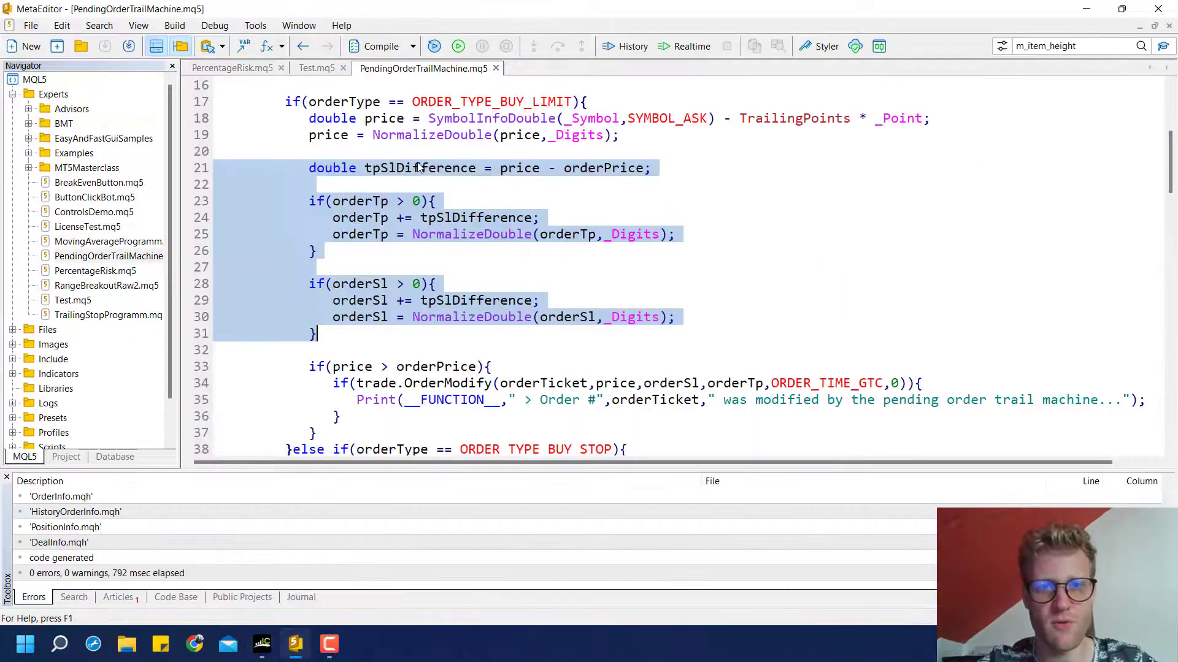
pyautogui.click(418, 167)
pyautogui.doubleClick(419, 168)
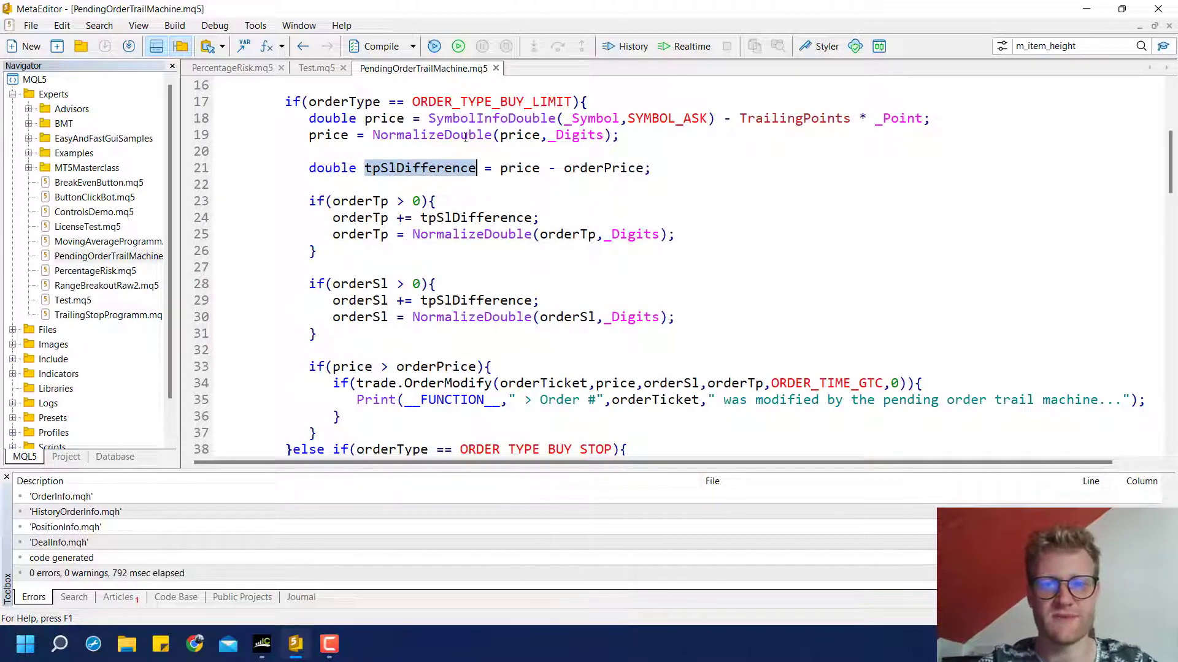
pyautogui.doubleClick(521, 169)
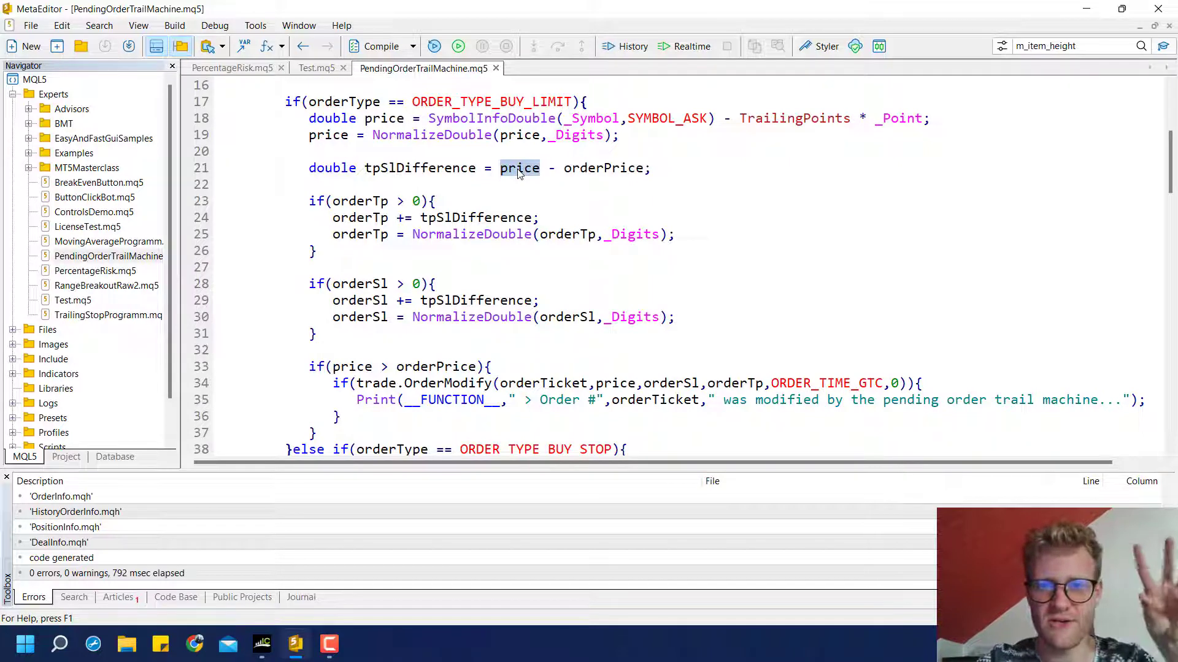
pyautogui.doubleClick(584, 170)
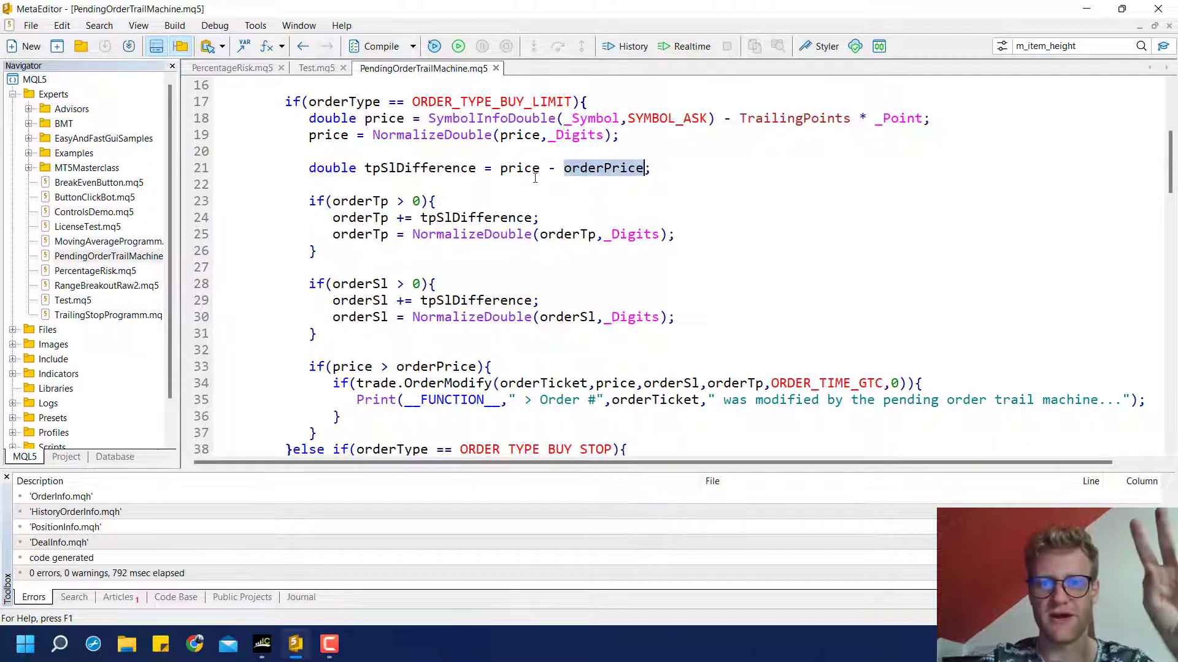
pyautogui.moveTo(396, 218); pyautogui.dragTo(413, 218)
pyautogui.click(411, 217)
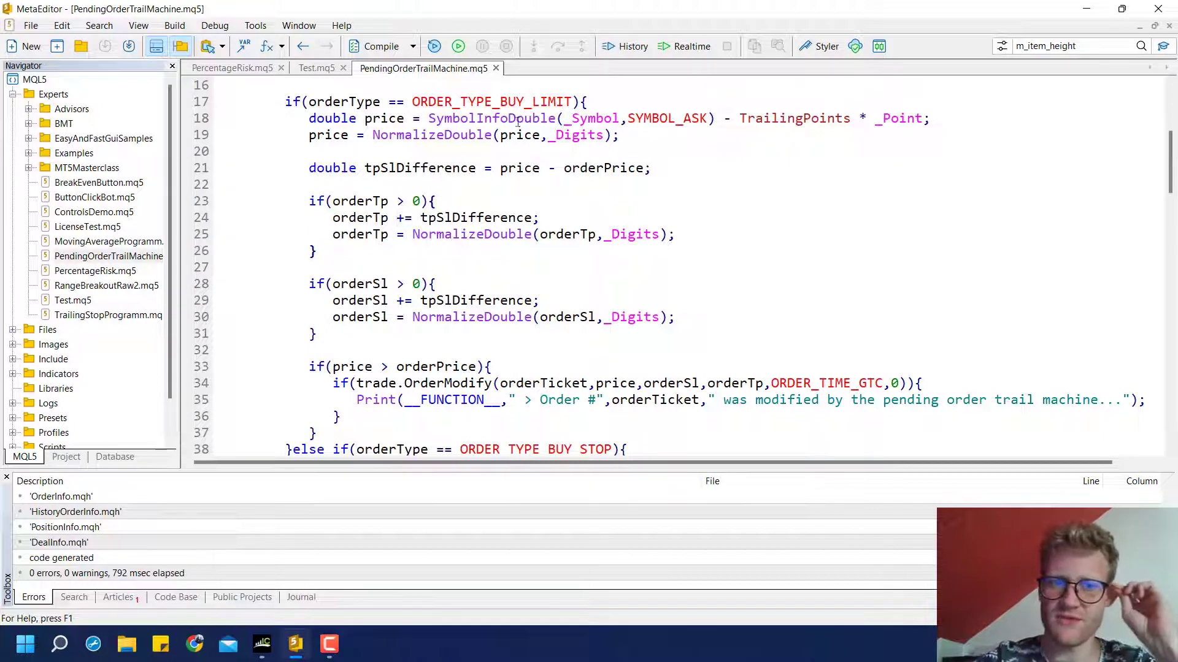
pyautogui.doubleClick(376, 217)
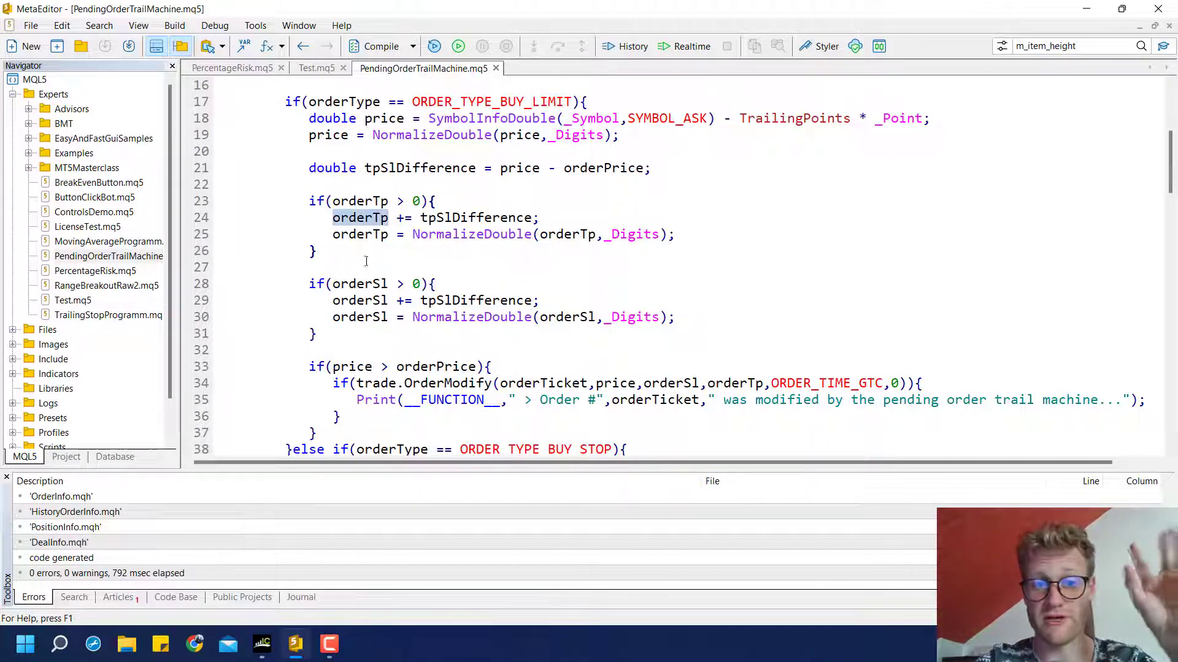
pyautogui.doubleClick(360, 301)
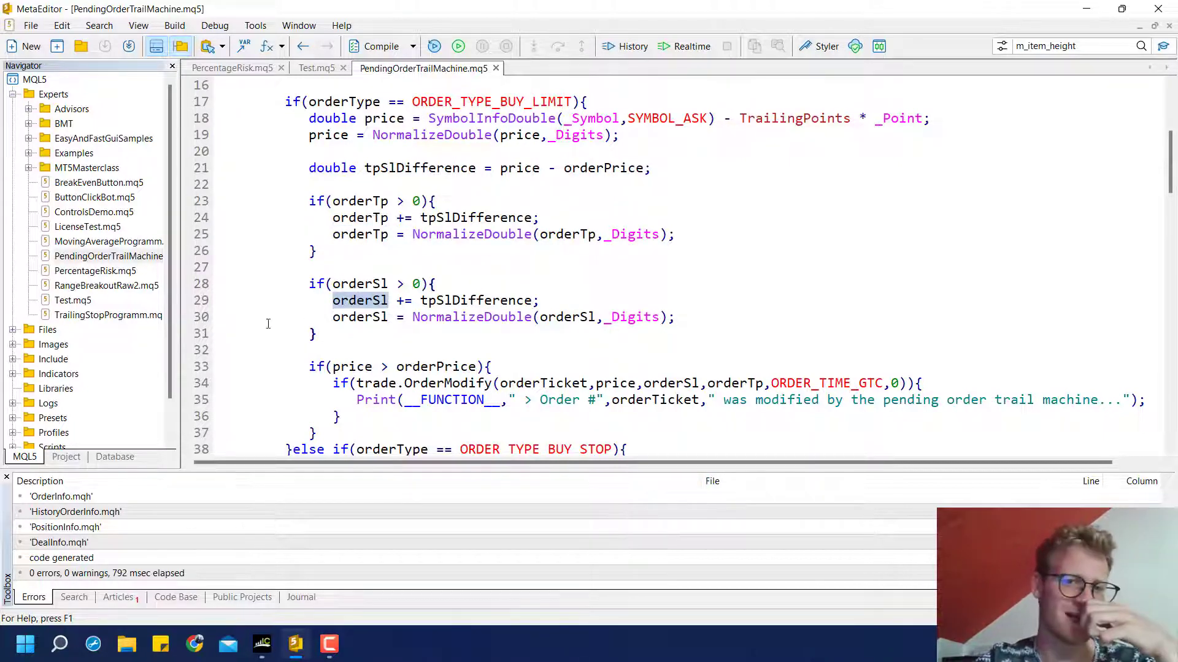
# Check the NormalizeDouble lines for orderSl and orderTp in the buy limit branch and recompile PendingOrderTrailMachine.mq5.
pyautogui.click(198, 319)
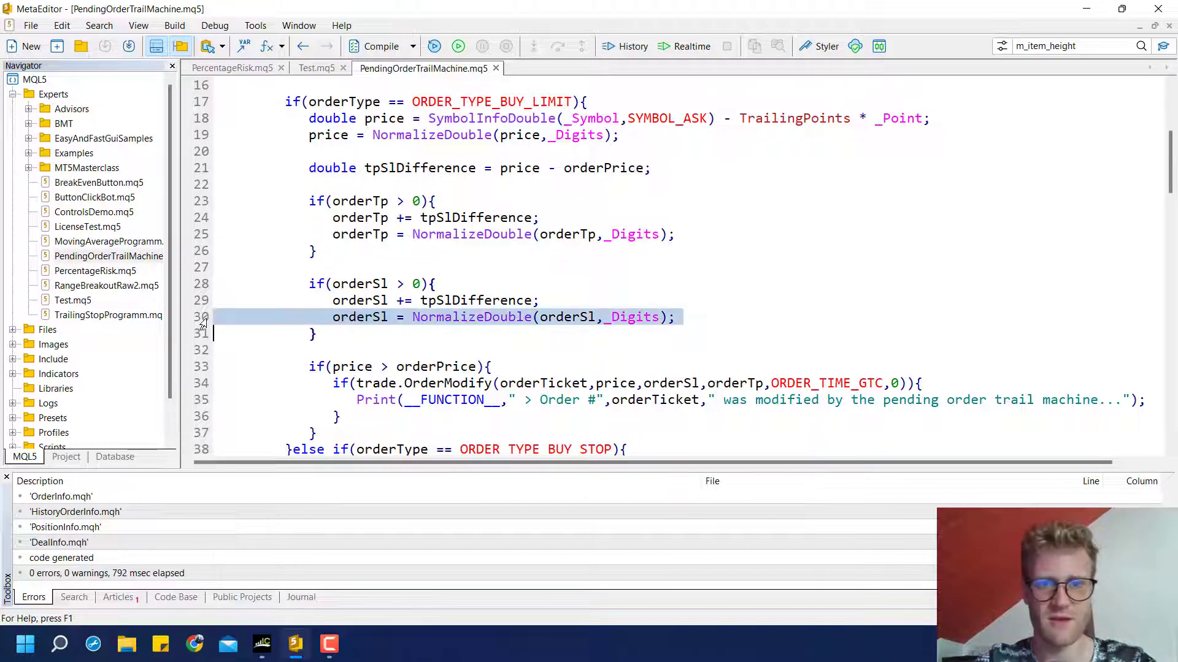
pyautogui.click(193, 236)
pyautogui.click(341, 284)
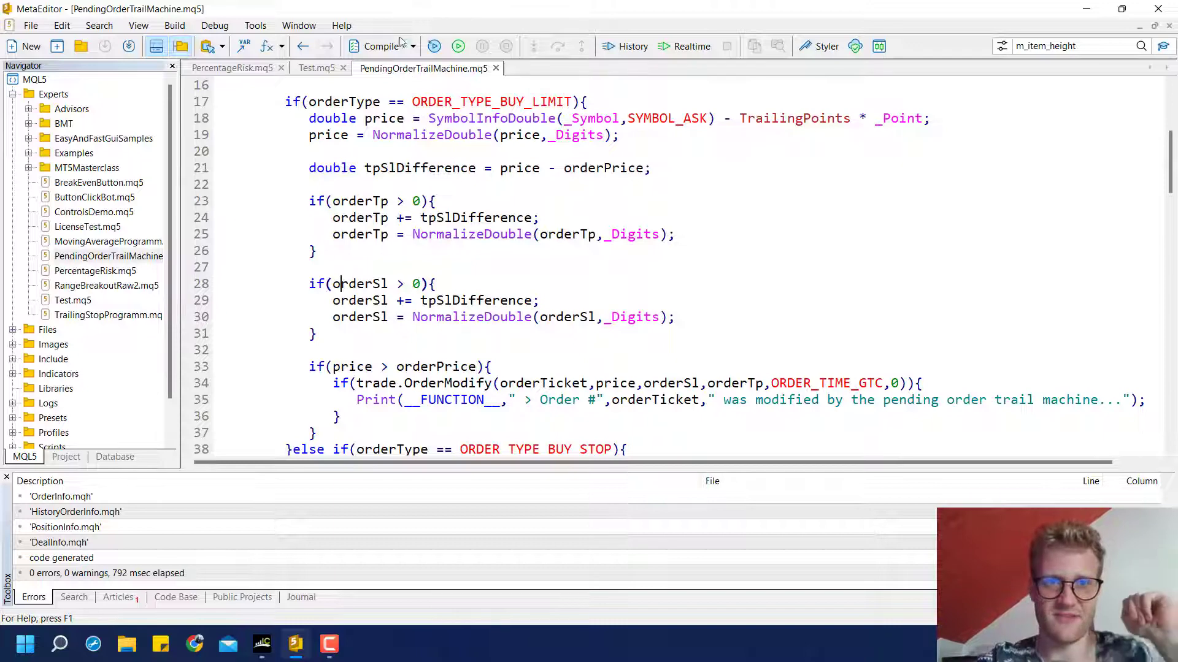
pyautogui.click(376, 46)
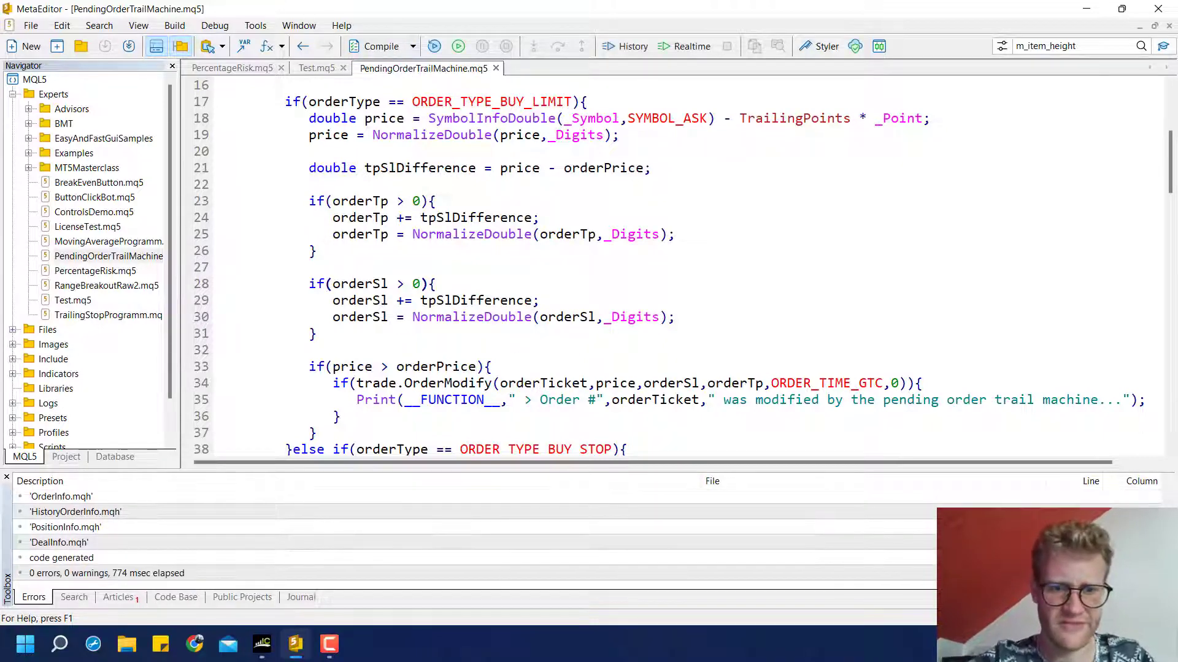